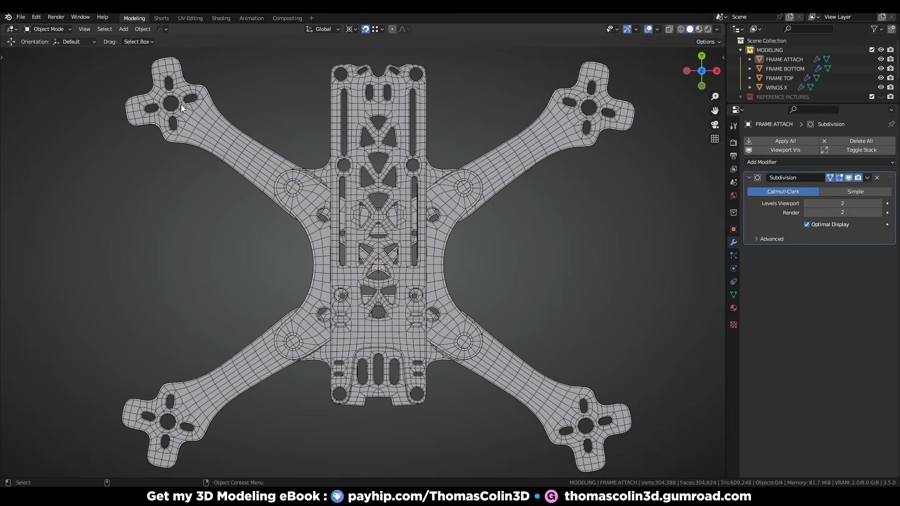
- Snap the 3D cursor to the centre of the round motor hole on the upper-left arm of the WINGS X object
left_click(177, 110)
key("Tab")
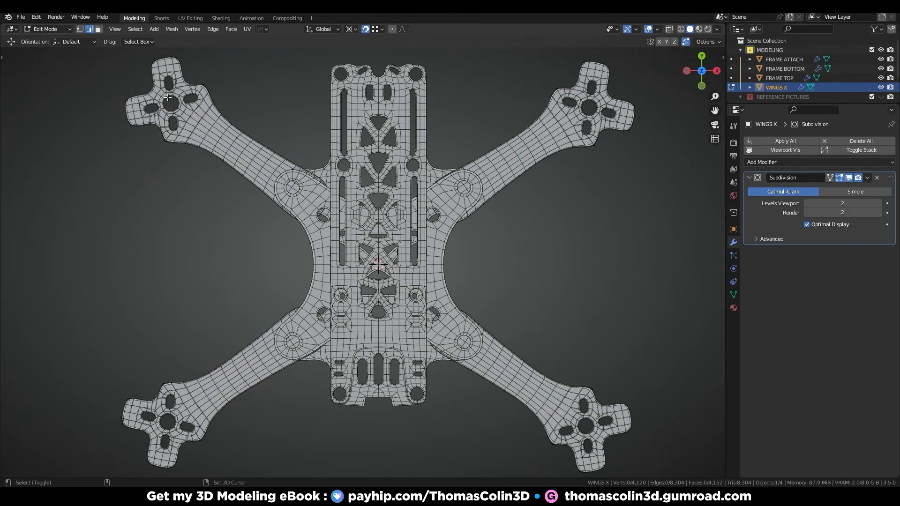
left_click(168, 97, "alt")
key("KP_Decimal")
scroll(351, 191, "down", 1)
key("shift+s")
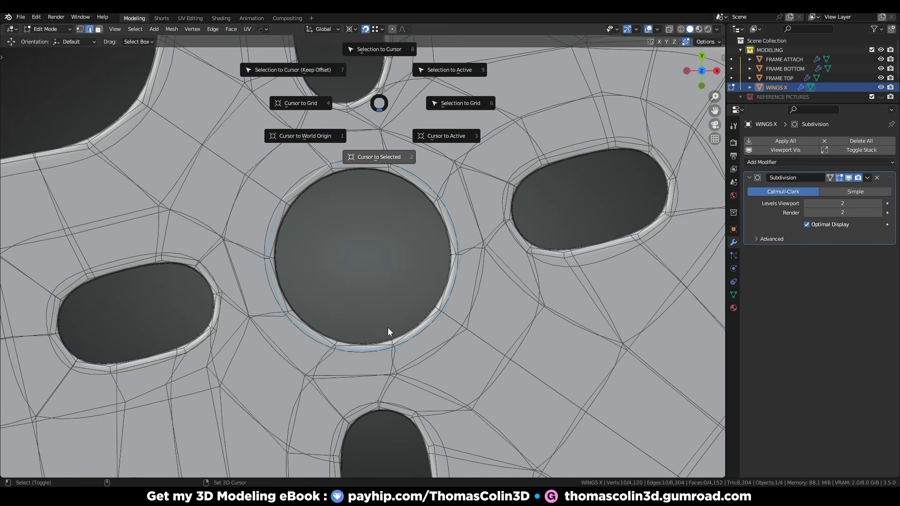
left_click(388, 328)
key("Tab")
left_click(351, 250)
right_click_drag(354, 242, 356, 277, "alt")
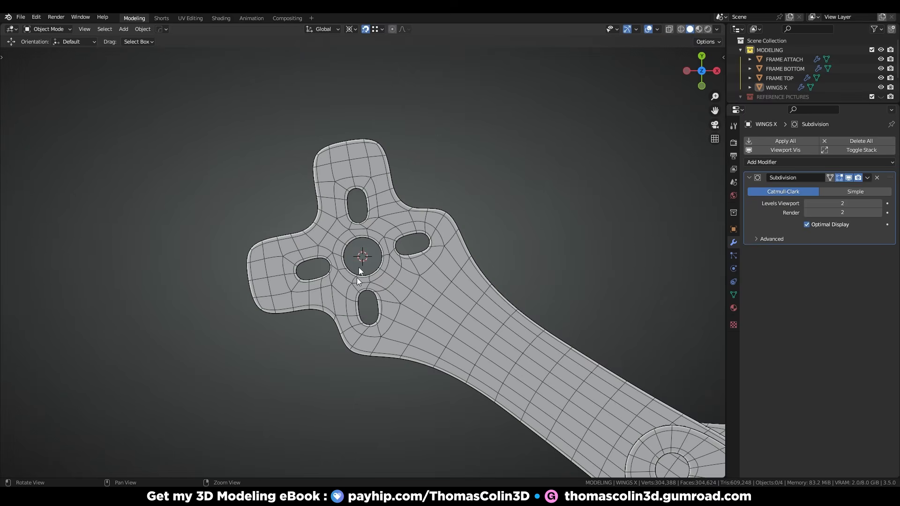
- Add a 72-vertex mesh circle at the 3D cursor and scale its vertices to about 0.443
key("shift+a")
mouse_move(436, 99)
left_click(475, 120)
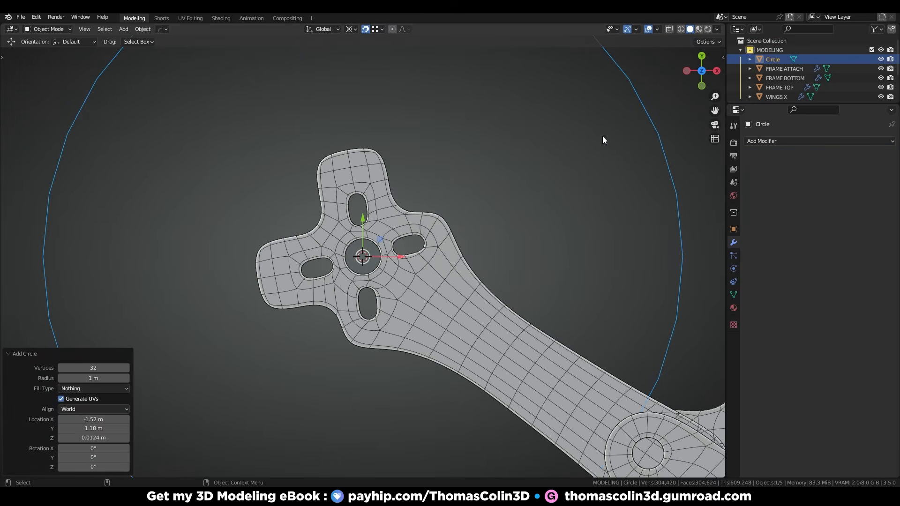
mouse_move(88, 364)
left_mouse_down()
mouse_move(112, 365)
mouse_move(89, 366)
left_mouse_up()
key("Tab")
key("s")
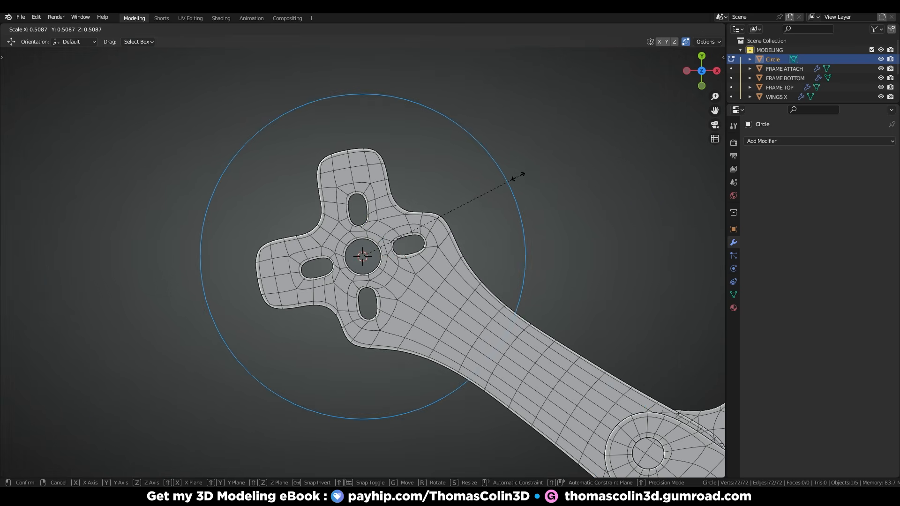
left_click(502, 177)
- Extrude the circle's edge and scale it inward to form a flat ring around the motor hole
key("e")
key("s")
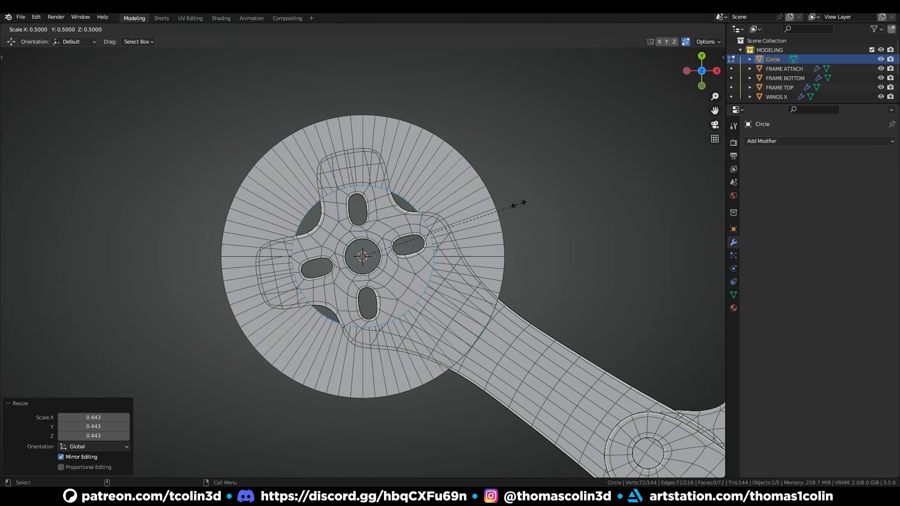
left_click(506, 201)
key("Tab")
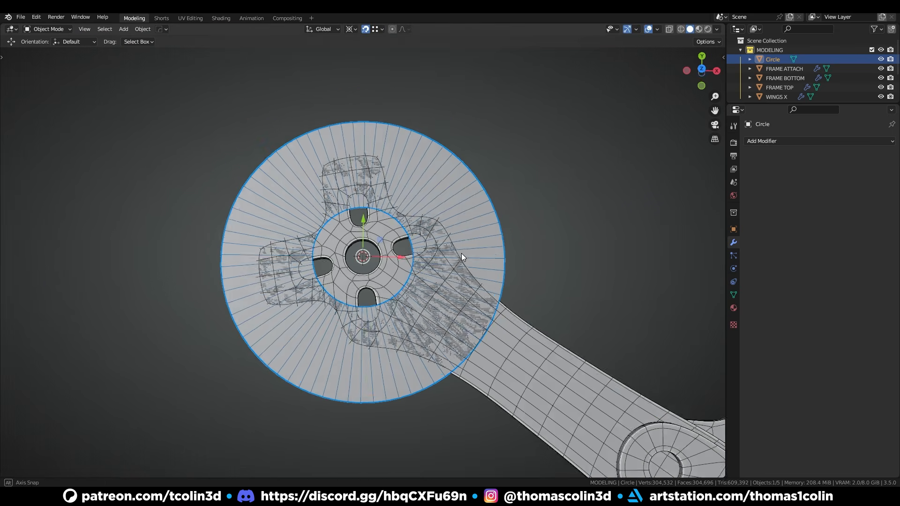
- Raise the ring about 0.029 m along Z so it sits above the arm's surface
middle_click_drag(461, 253, 379, 222)
key("g")
key("z")
left_click(367, 211)
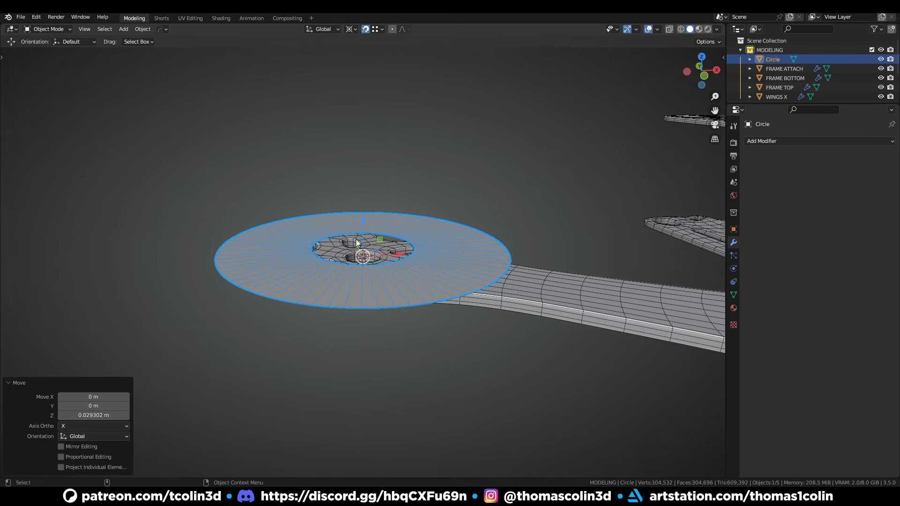
- Add five evenly spaced concentric loop cuts between the ring's inner and outer edges
key("KP_7")
scroll(335, 136, "up", 1)
key("Tab")
key("ctrl+r")
scroll(374, 157, "up", 4)
left_click(374, 157)
right_click(374, 156)
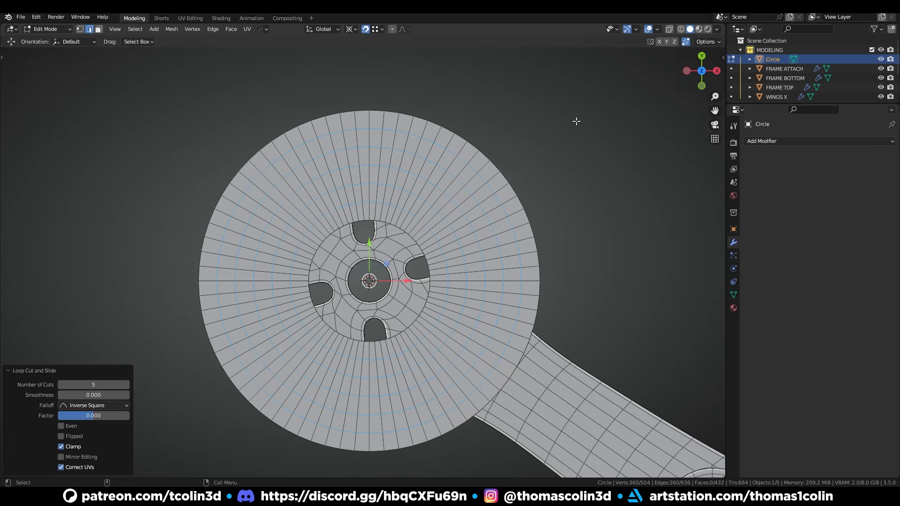
- Inset a ten-column wedge of faces on the ring's upper side by about 0.0145 m and delete the inner faces
key("3")
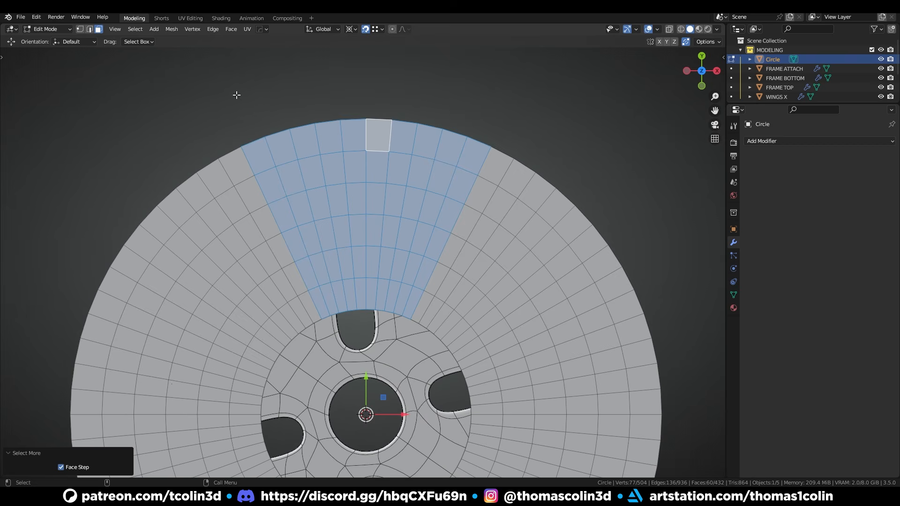
key("i")
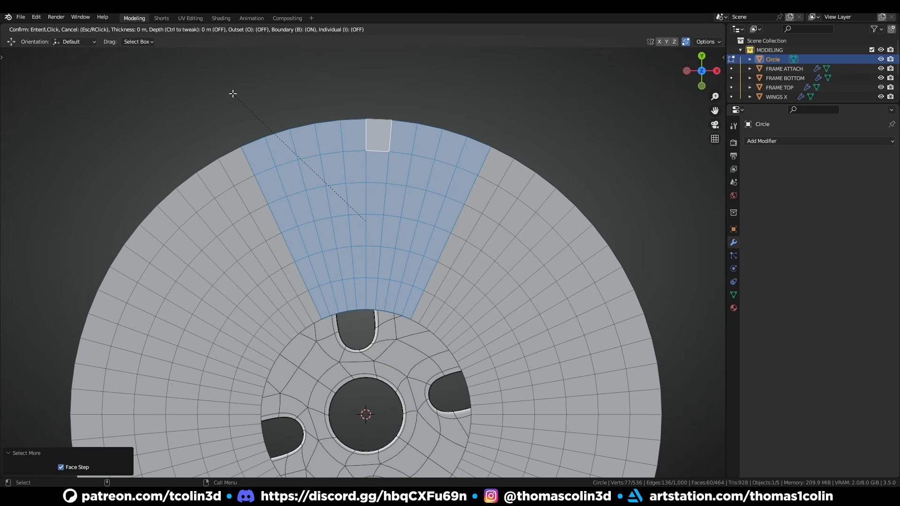
left_click(241, 98)
key("x")
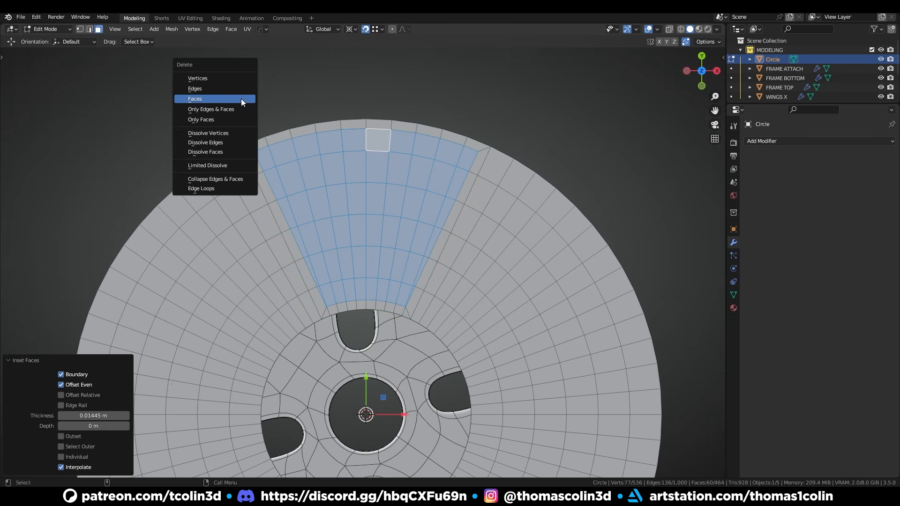
left_click(241, 99)
- Add a level 2 Subdivision modifier to the ring and show its result on the edit cage
key("s")
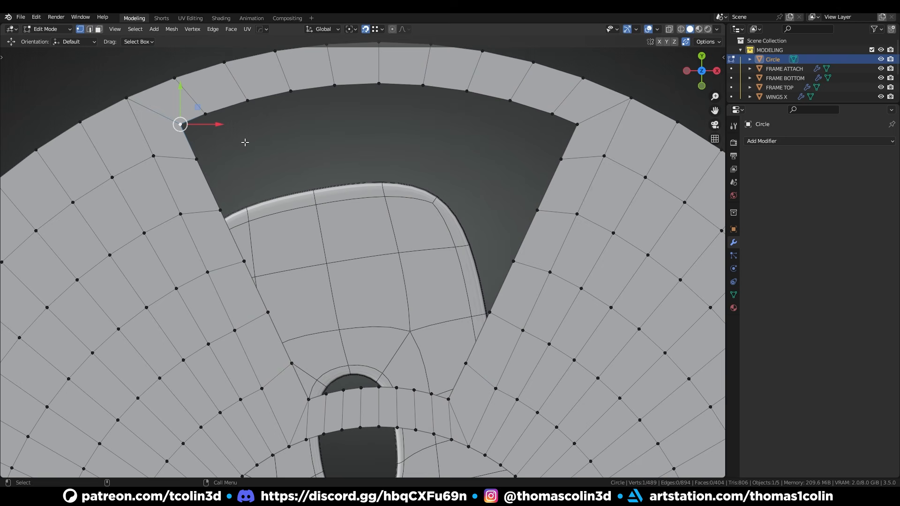
key("Tab")
key("ctrl+2")
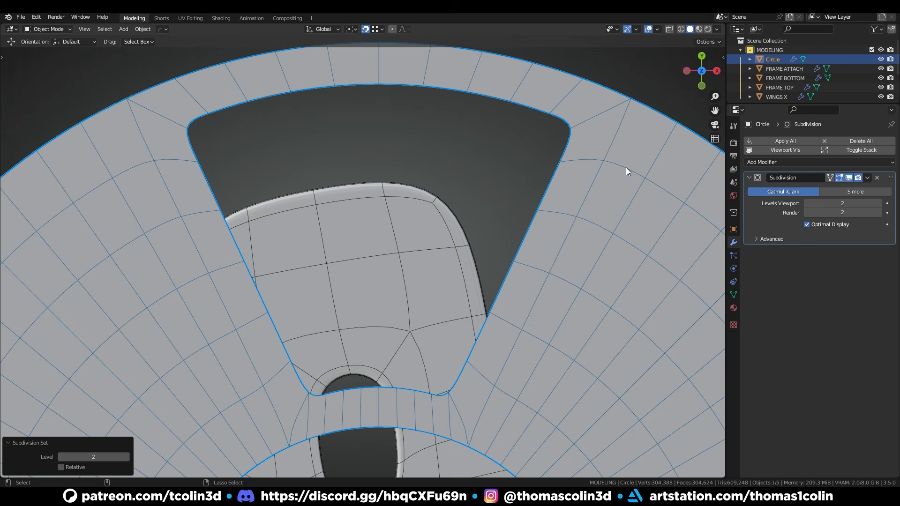
left_click(830, 177)
- Pull the cutout's upper-left corner vertex inward and dissolve the diagonal edges at both lower corners of the cutout
key("Tab")
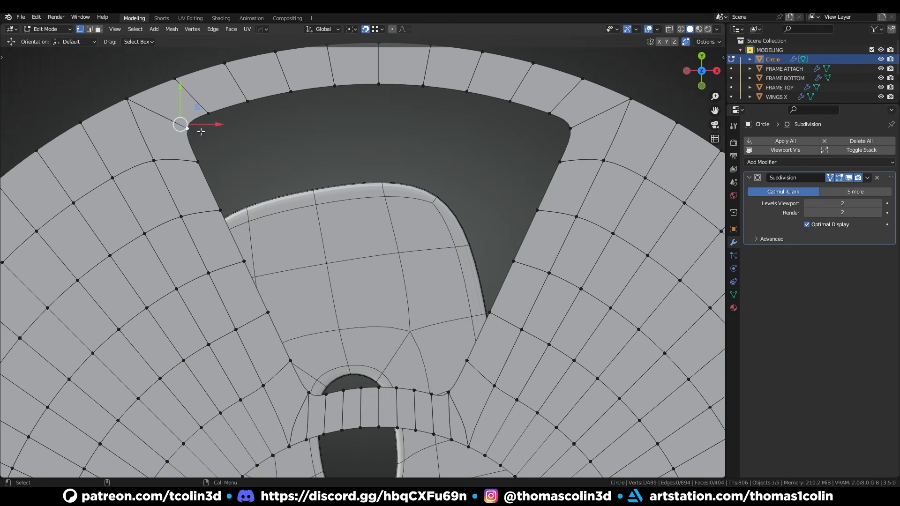
key("2")
left_click(299, 422)
left_click(848, 178)
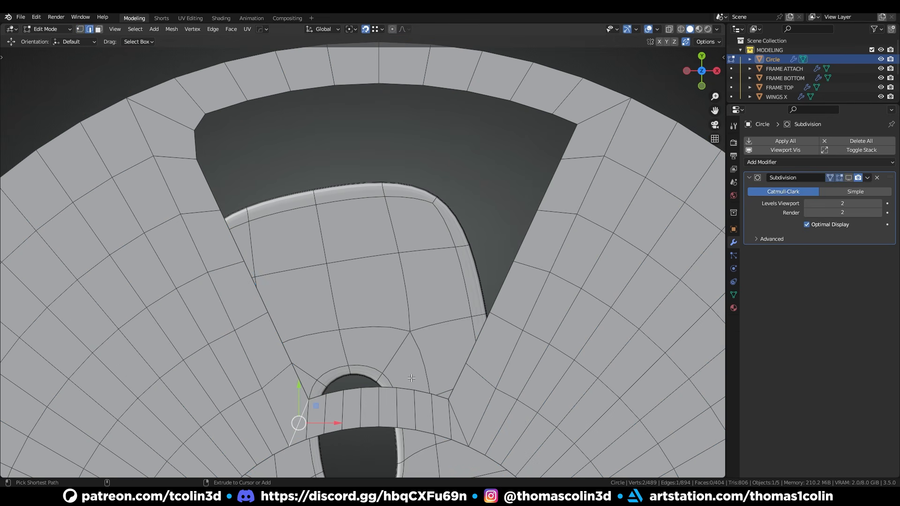
key("ctrl+x")
key("1")
middle_click_drag(314, 425, 340, 310, "shift")
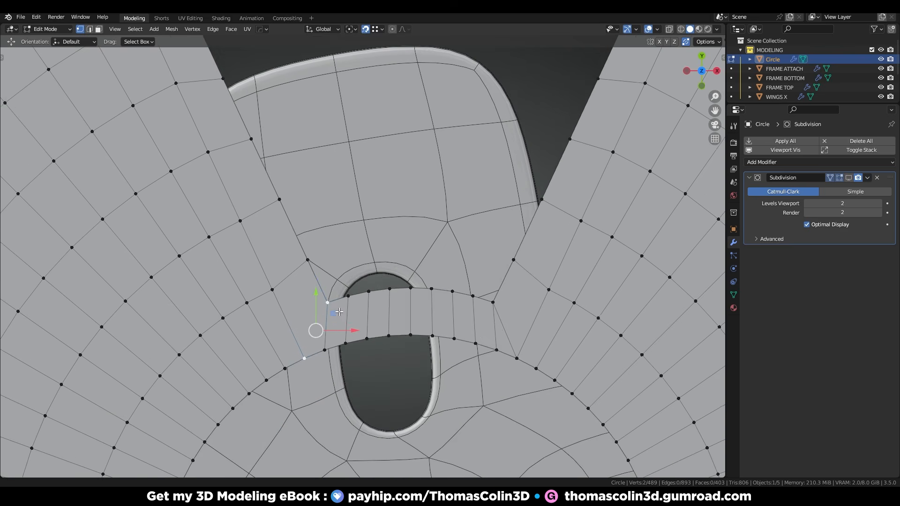
key("2")
left_click(510, 334)
key("ctrl+x")
- Insert a centred loop cut through the innermost row of faces, running up to both sides of the cutout
left_click(269, 328)
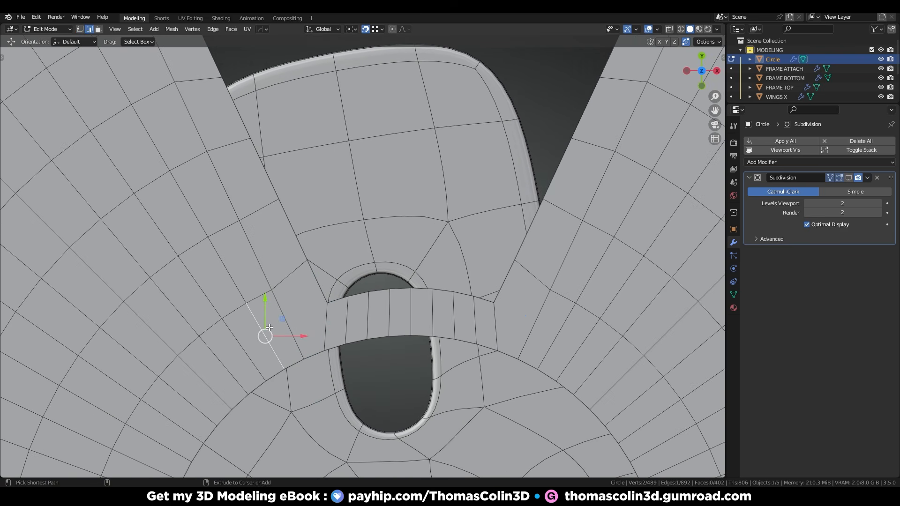
key("ctrl+r")
left_click(269, 328)
right_click(270, 328)
- Connect the new loop's end vertices to the cutout's two lower corner vertices
key("1")
left_click(293, 326)
left_click(332, 309, "shift")
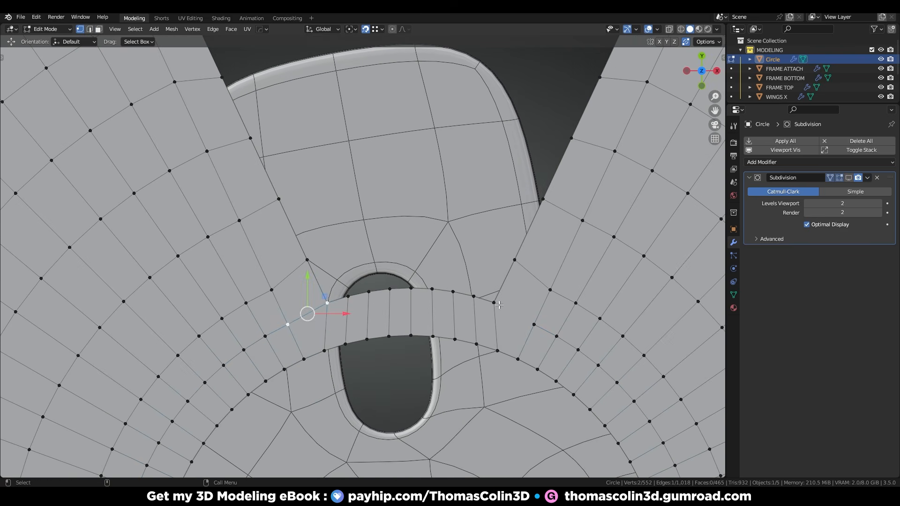
left_click(533, 324, "shift")
key("j")
- Move the cutout's lower-left corner vertex up to round the corner, and symmetrize the whole ring mesh across X
left_click(849, 178)
key("g")
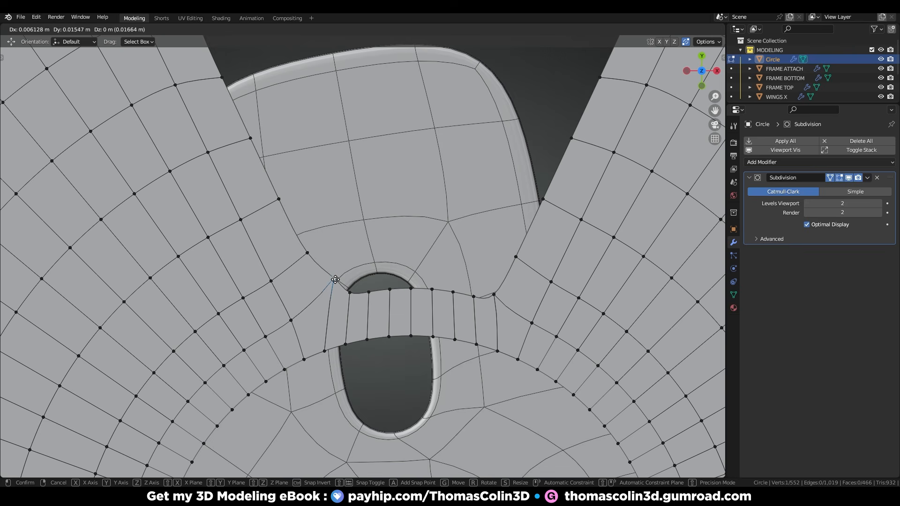
left_click(336, 278)
key("a")
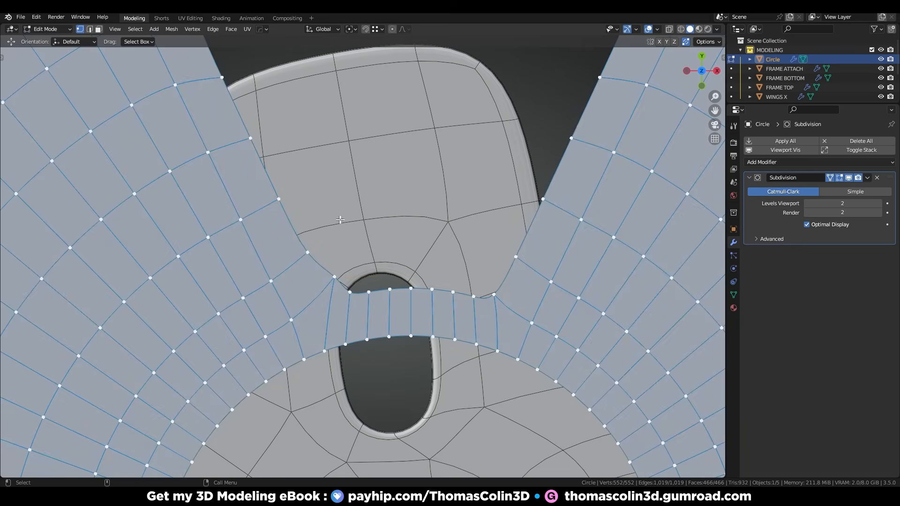
key("alt+x")
- Select the cutout's lower edge path between the two corners and smooth it with repeated LoopTools Relax
key("2")
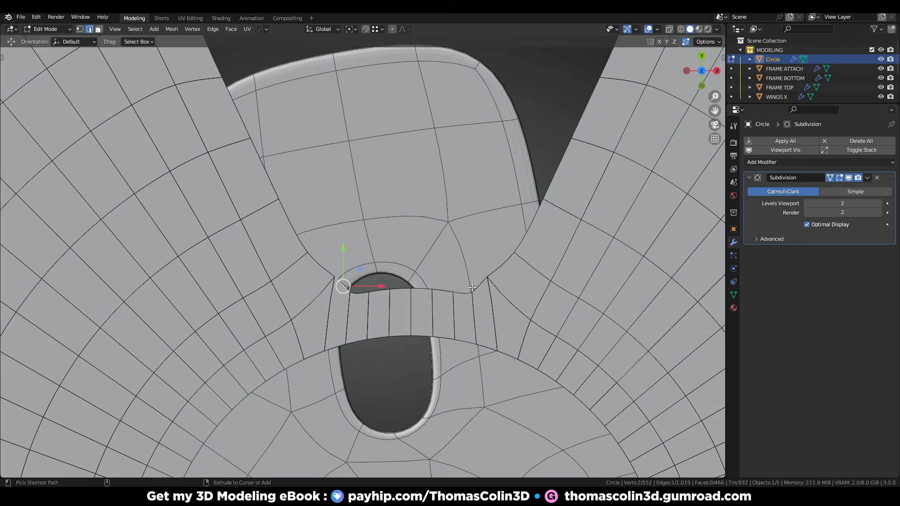
left_click(472, 287, "ctrl")
right_click(514, 82)
mouse_move(514, 82)
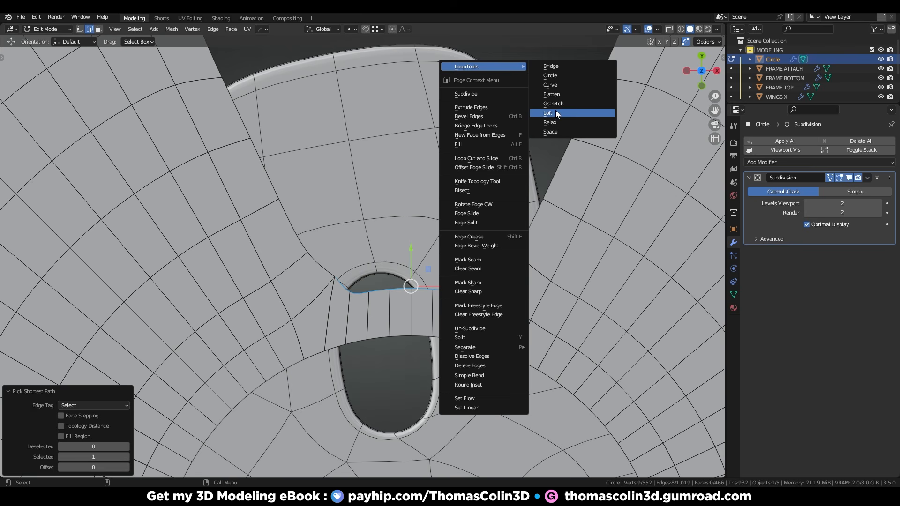
left_click(556, 123)
key("shift+r")
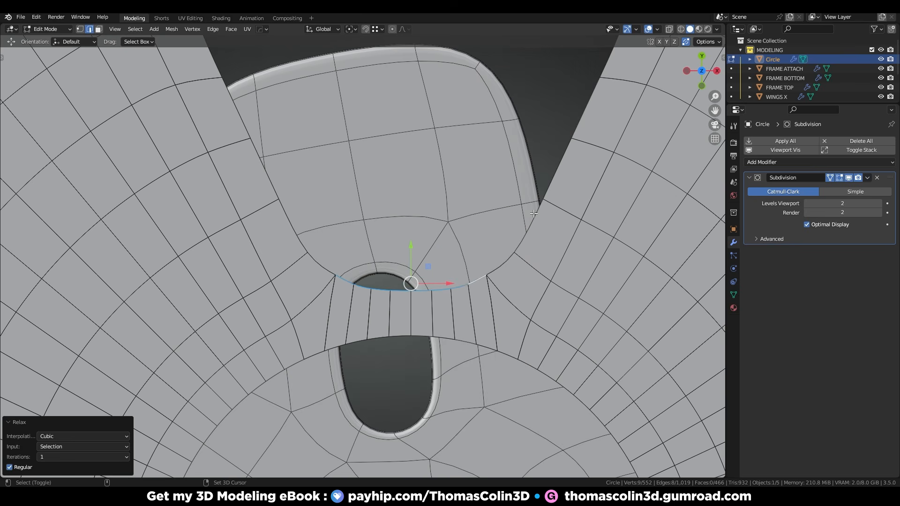
key("shift+r")
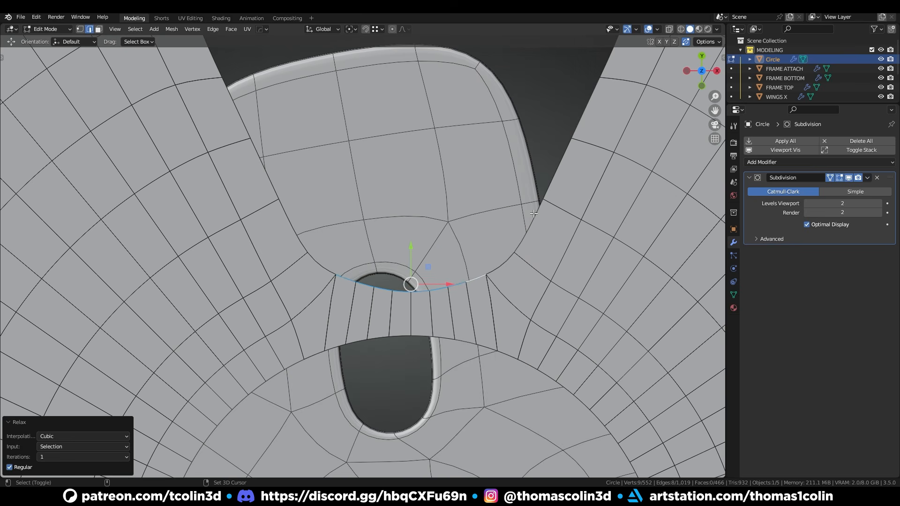
- Select the cutout's lower edge path including part of both sides and even out its vertices with LoopTools Space
left_click(294, 230)
left_click(533, 222, "ctrl")
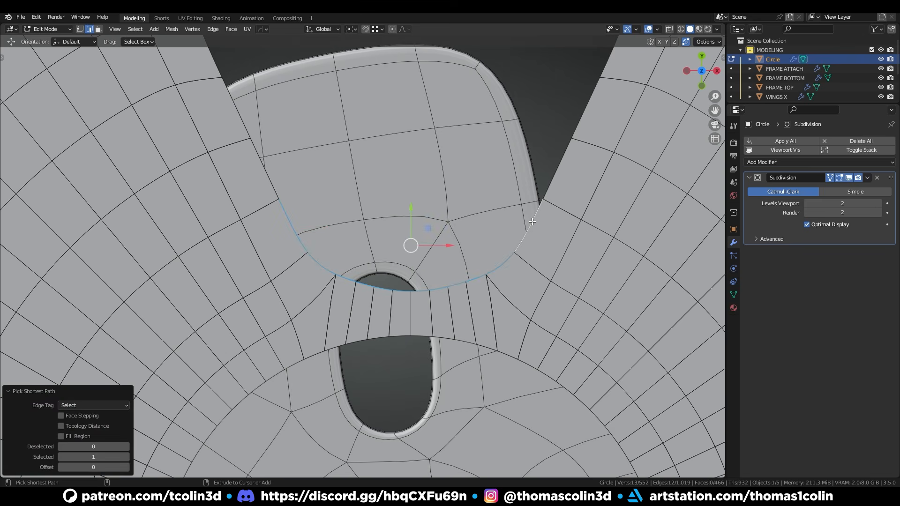
right_click(526, 212)
mouse_move(501, 78)
left_click(538, 143)
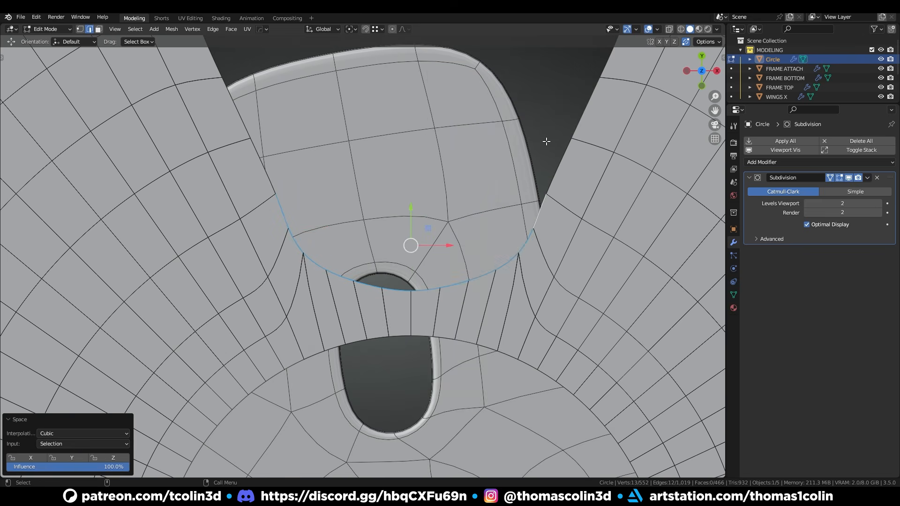
- Smooth the evenly spaced lower edge path into a round curve with several LoopTools Relax passes
right_click(516, 91)
mouse_move(521, 90)
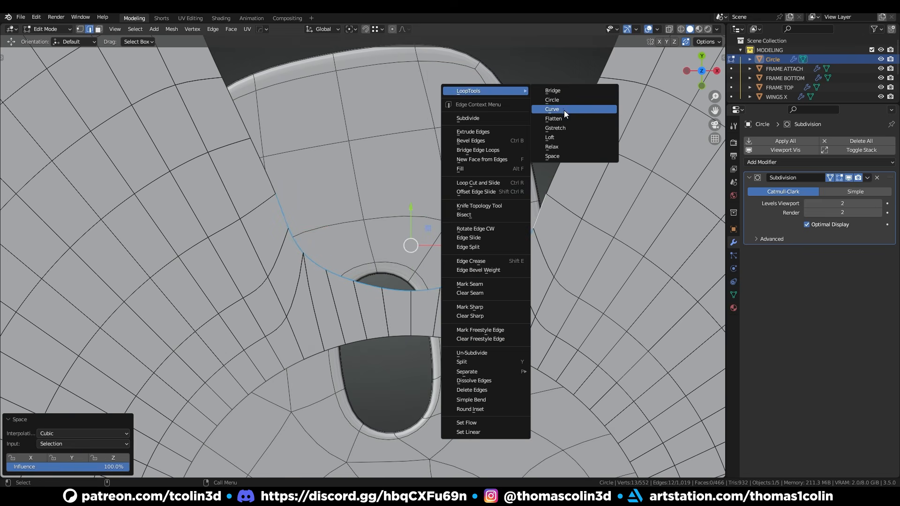
left_click(558, 147)
key("shift+r")
key("shift+r")
key("shift+r")
key("shift+r")
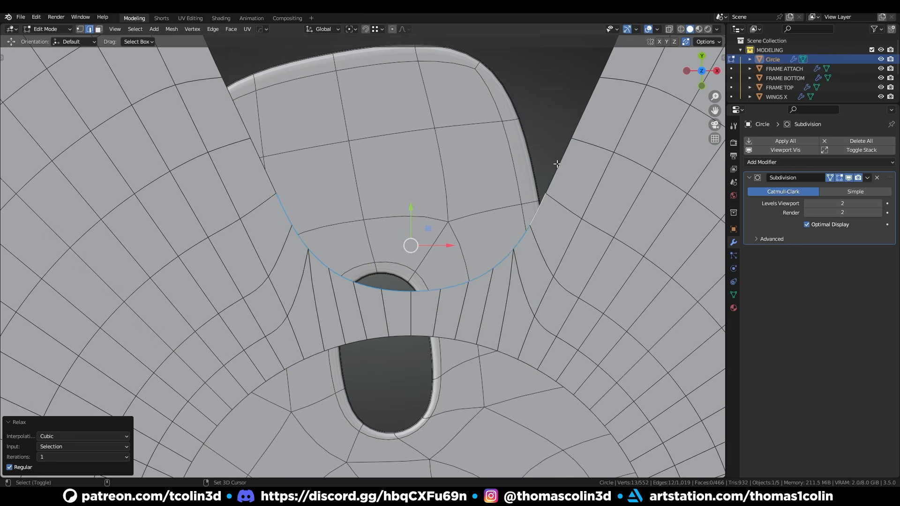
- Smooth the cutout's upper edge path and rounded corners with LoopTools Relax
right_click(479, 122)
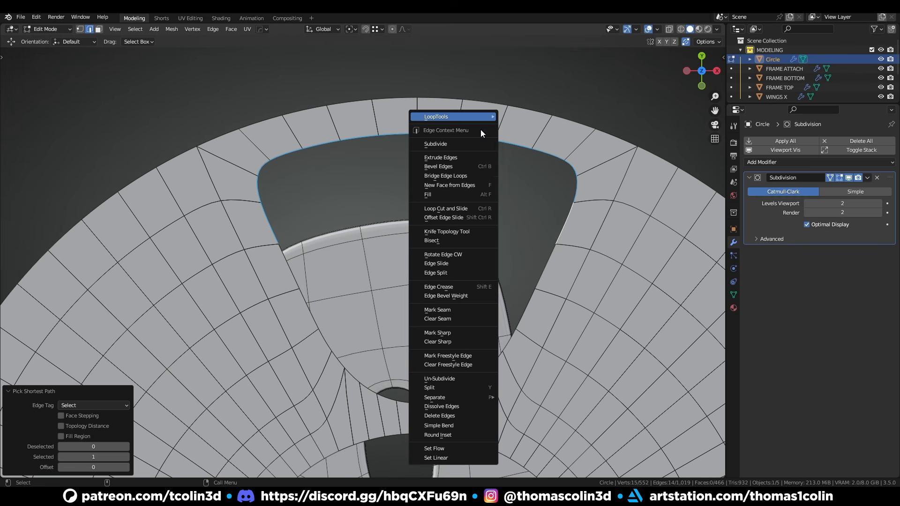
mouse_move(484, 119)
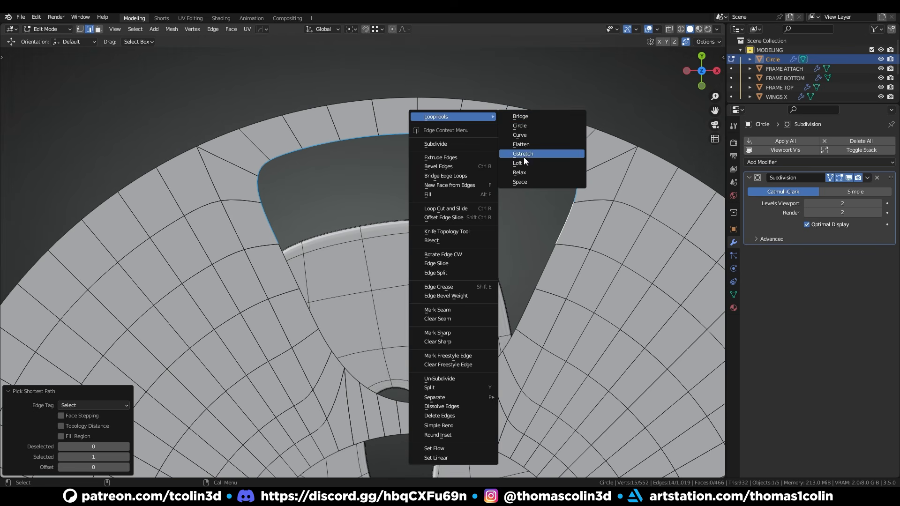
left_click(524, 172)
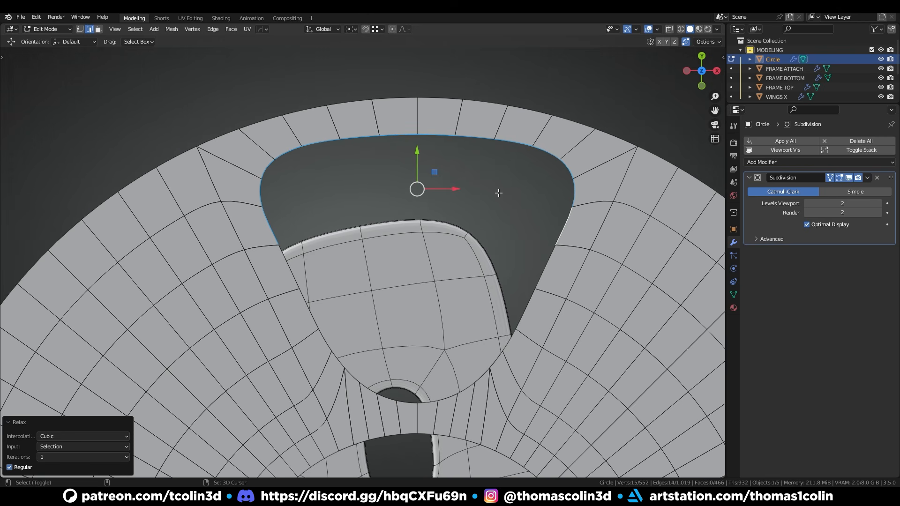
- Keep only the wedge of faces around the finished cutout, widened by one face column per side, and delete all other faces
left_click(254, 152, "alt")
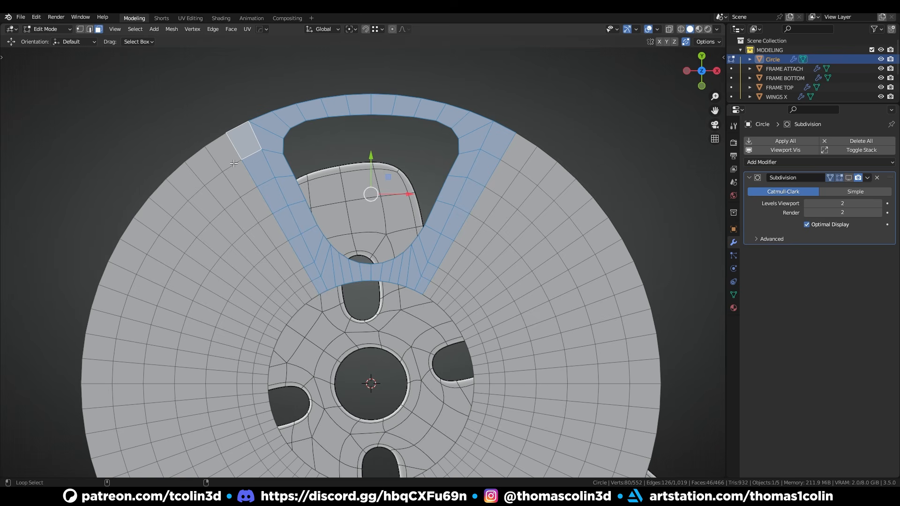
left_click(233, 163, "alt+shift")
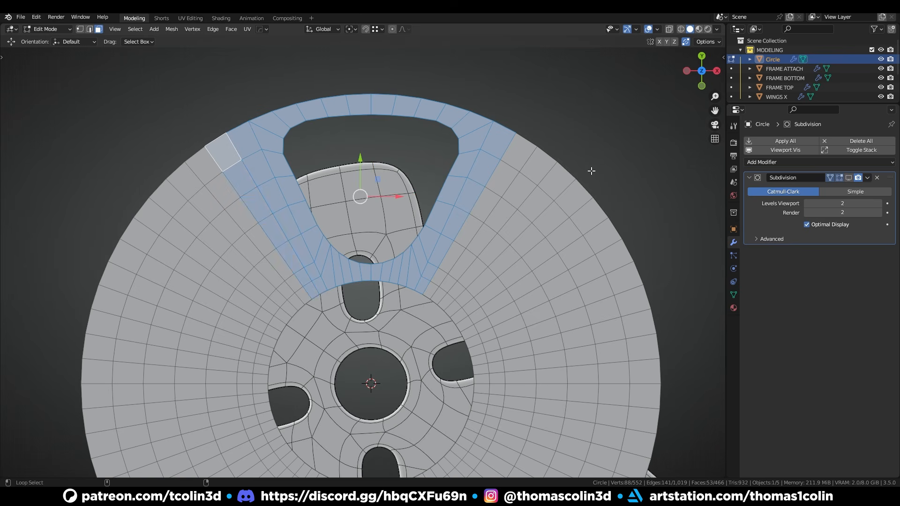
left_click(508, 164, "alt+shift")
key("ctrl+i")
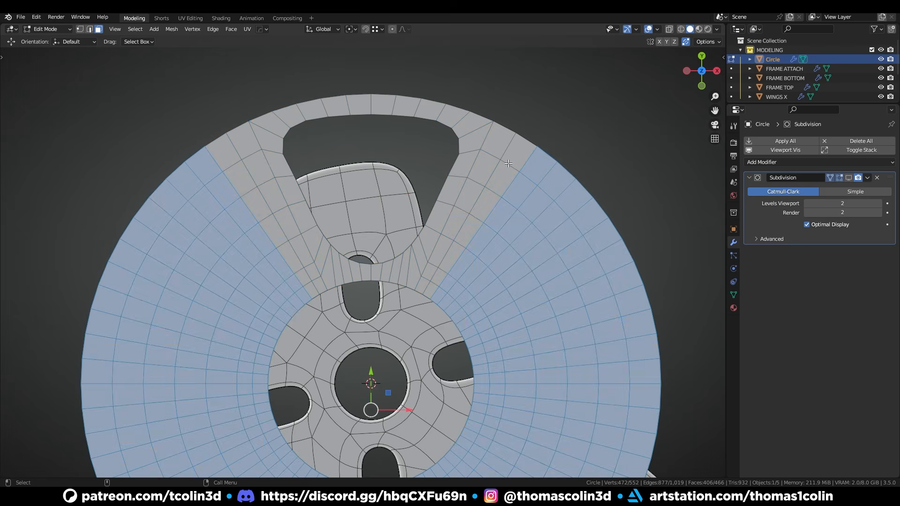
key("x")
left_click(508, 163)
middle_click_drag(508, 163, 475, 208, "ctrl")
- Spin the entire cutout wedge around the motor hole through 360° with duplicates enabled and 6 steps
key("a")
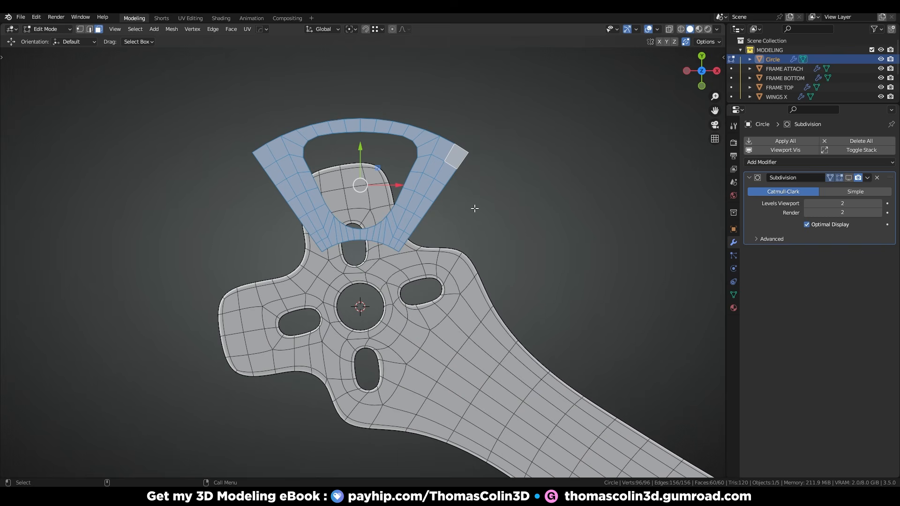
key("alt+e")
left_click(454, 257)
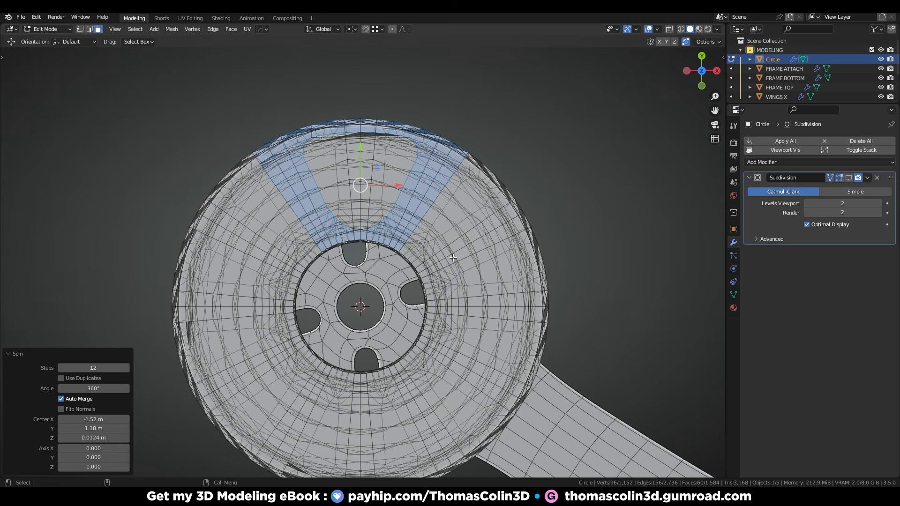
left_click(60, 380)
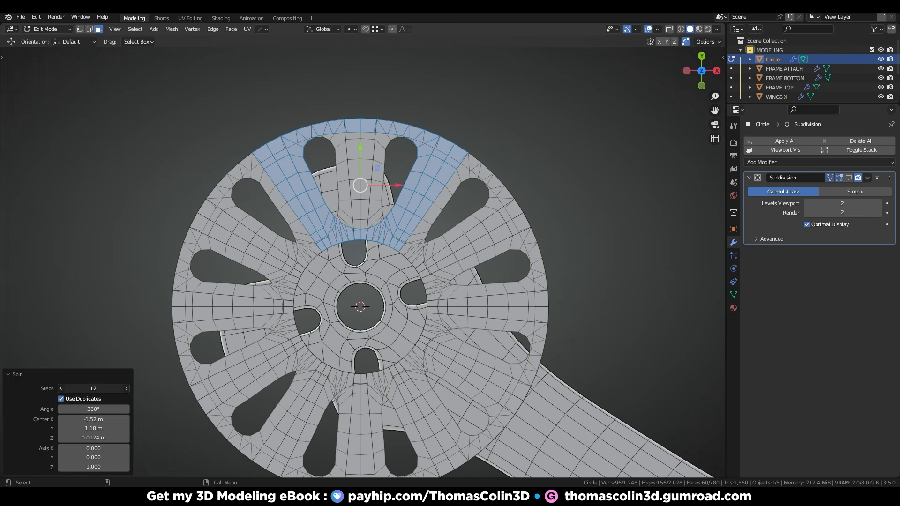
type("6")
key("Return")
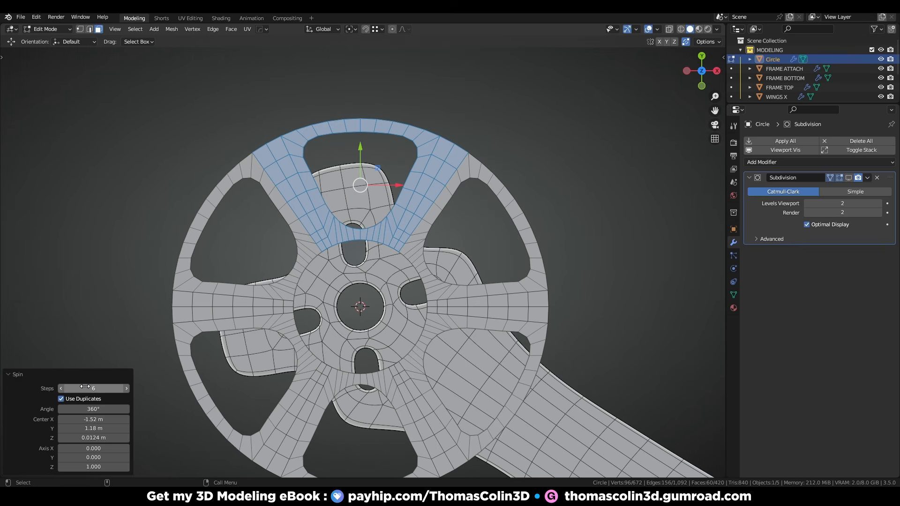
- Select all vertices of the spoked ring and merge them by distance to weld the copied wedges together
key("1")
key("a")
key("KP_Decimal")
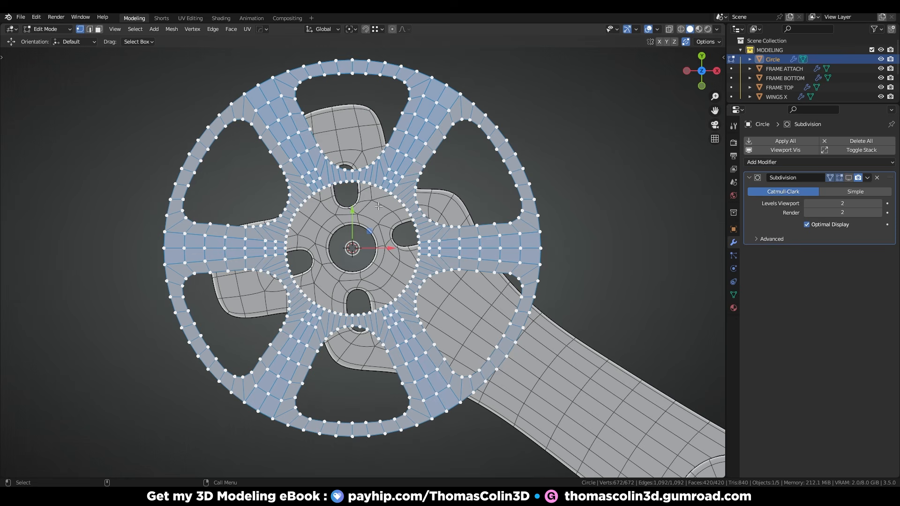
key("m")
left_click(362, 239)
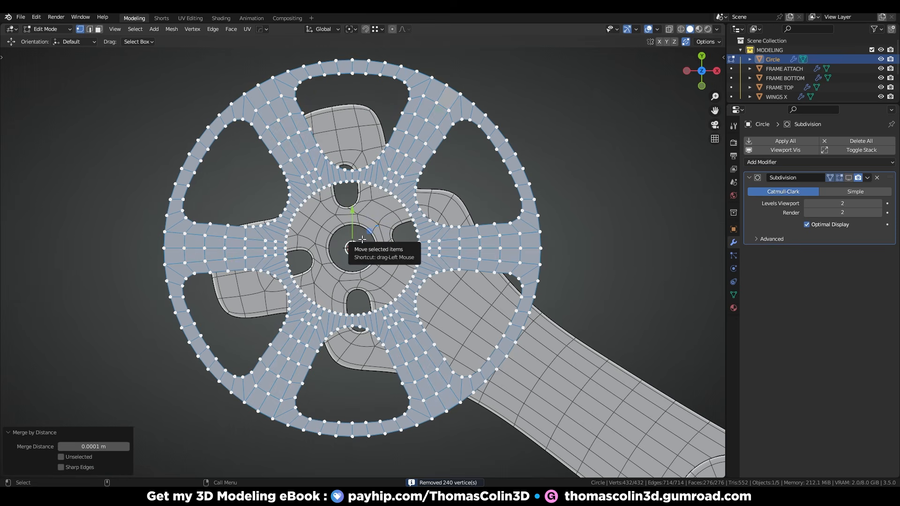
- Extrude the faces of the spoked ring vertically in front view to give the motor part its height
key("3")
key("KP_1")
key("e")
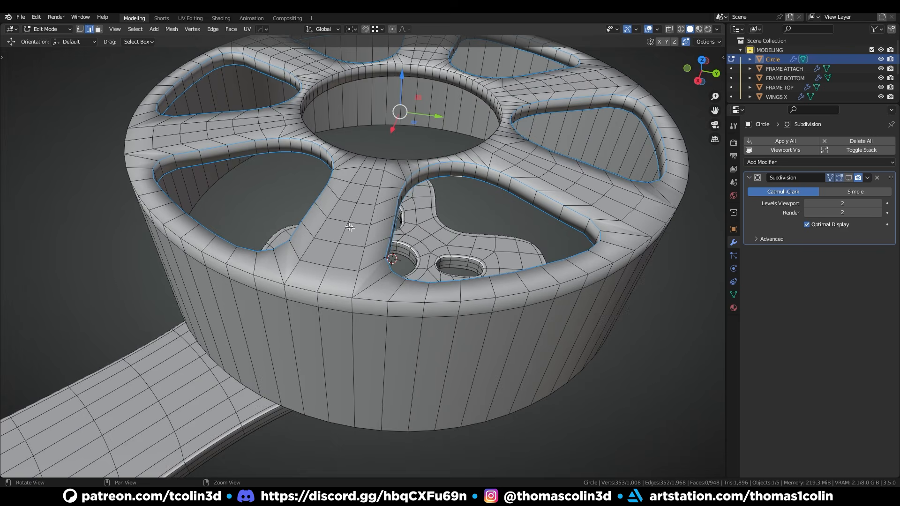
- Bevel the edge loops around the spoke cutouts with 2 segments and a width of about 0.0042 m, with Loop Slide off
scroll(342, 201, "up", 4)
key("ctrl+b")
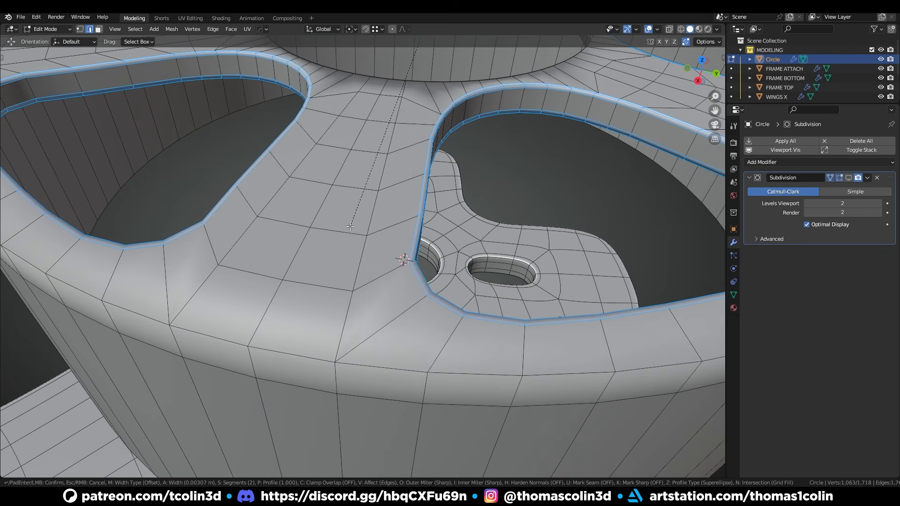
left_click(345, 225)
left_click(61, 385)
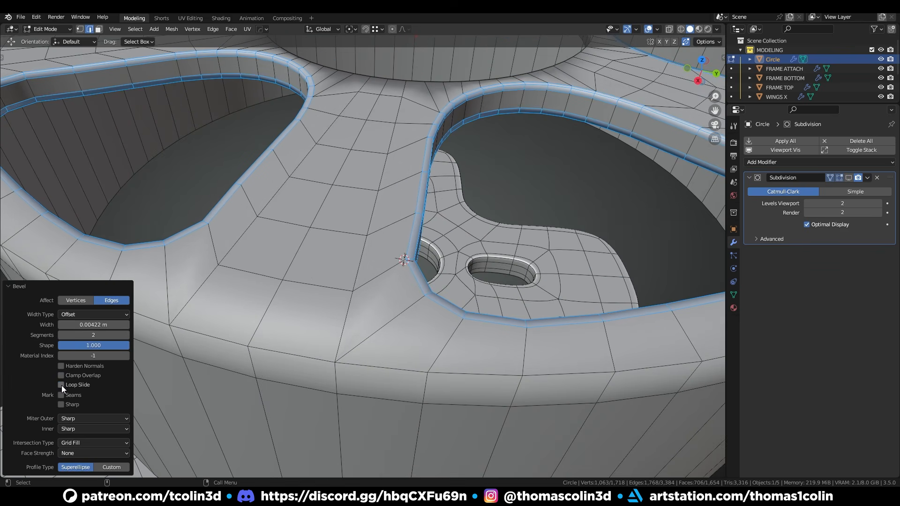
- Bevel the edge loop around the part's outer upper rim with 1 segment and a width of about 0.0124 m
middle_click_drag(357, 262, 243, 315)
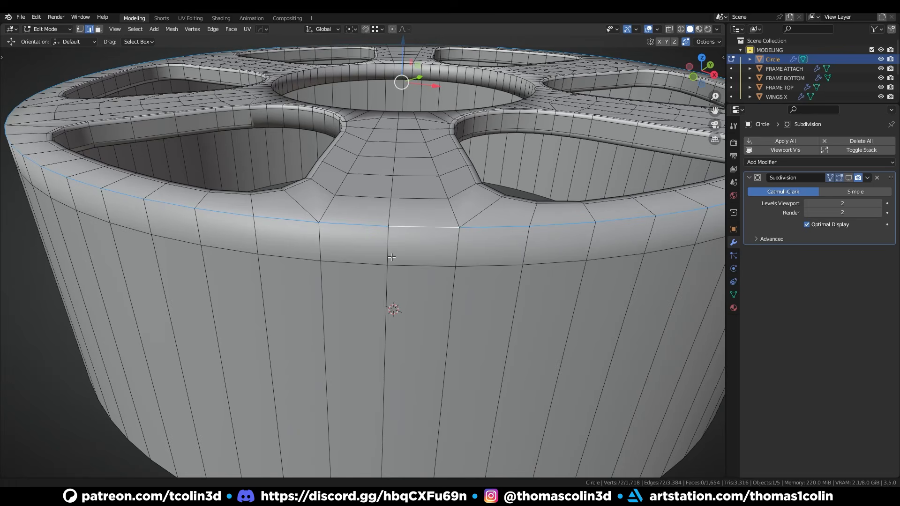
key("ctrl+b")
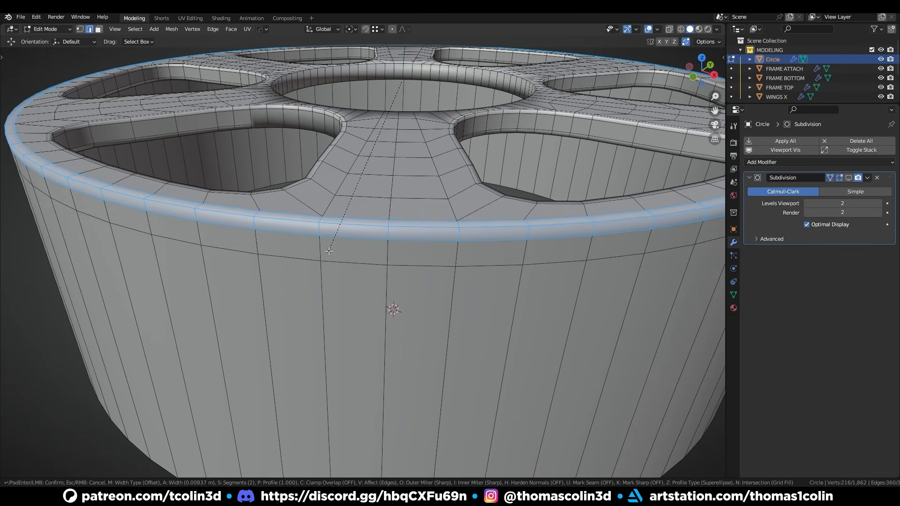
left_click(228, 134)
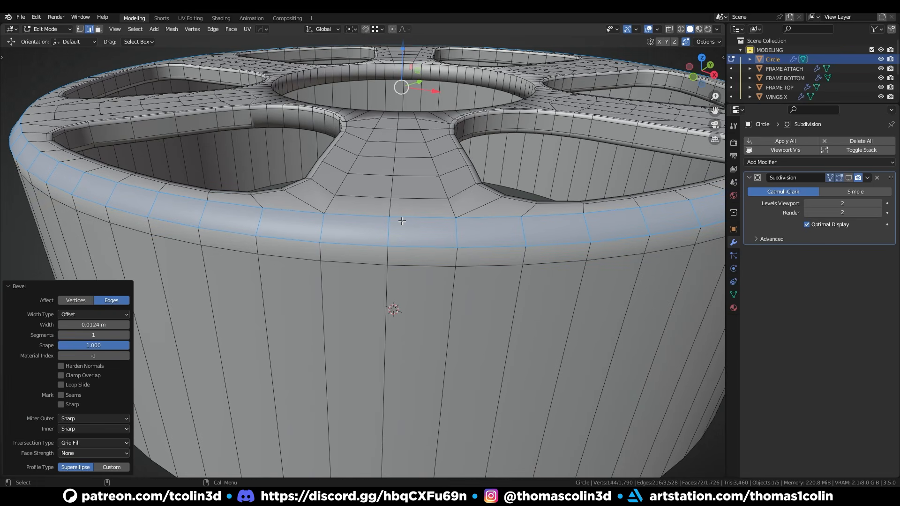
- Reduce the selection to the boundary loops of the outer rim's bevel and bevel those two loops
left_click(135, 29)
mouse_move(181, 183)
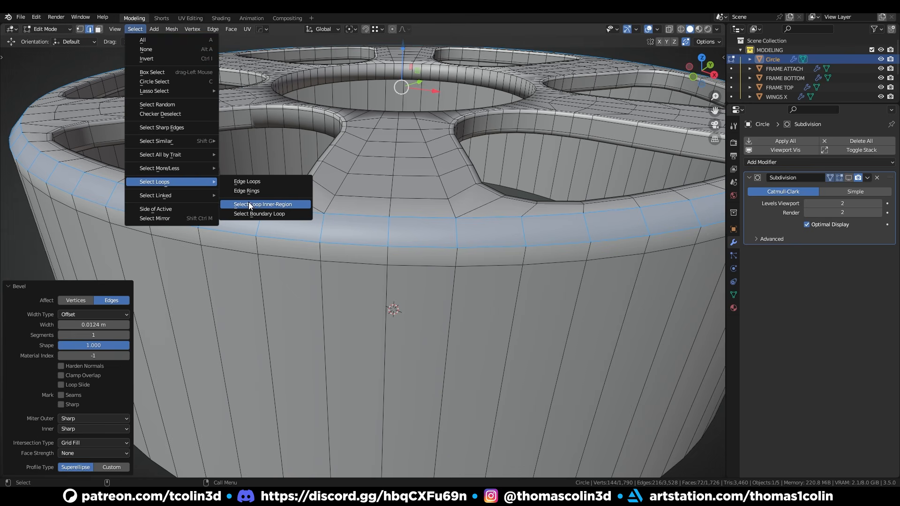
left_click(256, 216)
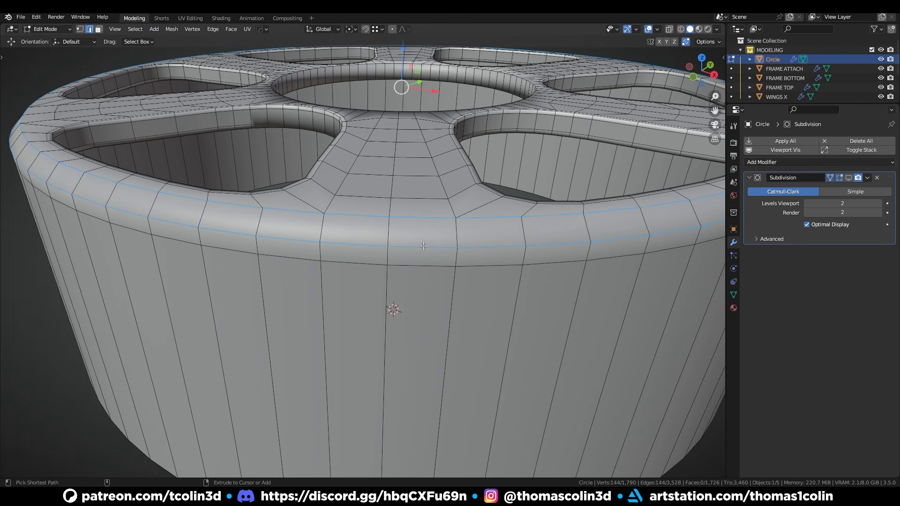
key("ctrl+b")
left_click(335, 223)
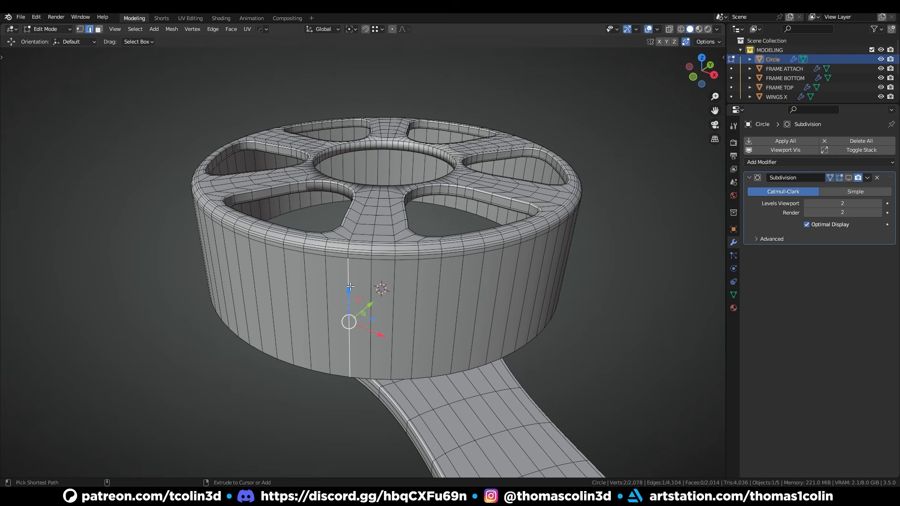
- Add one loop cut around the outer side wall and raise it about 0.089 m along Z
key("ctrl+r")
left_click(349, 287)
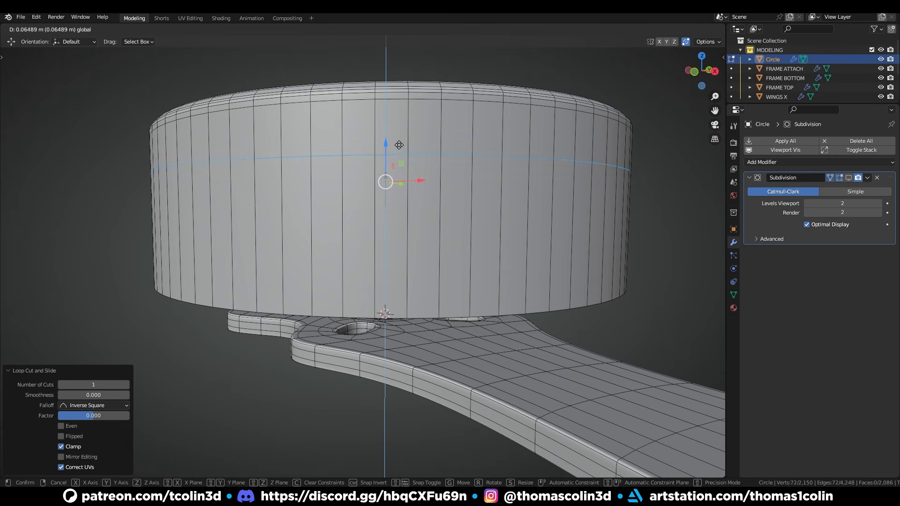
left_click_drag(399, 145, 404, 136)
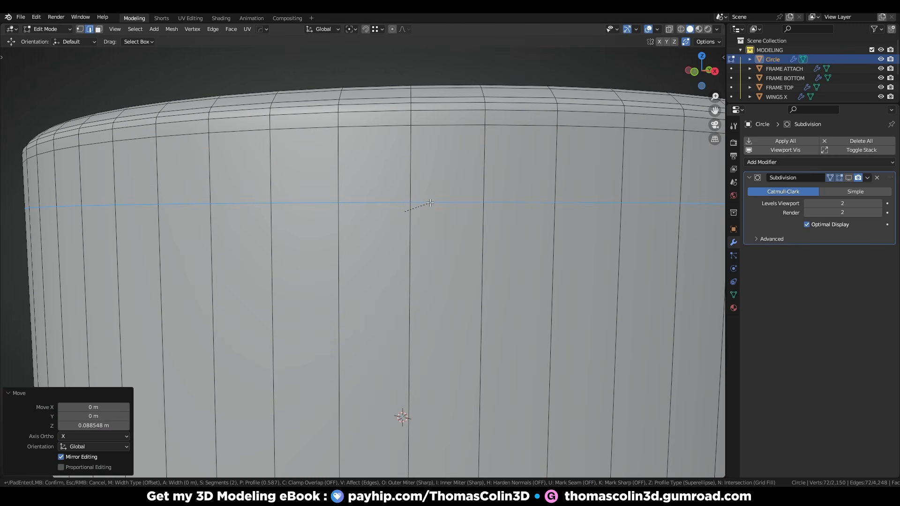
- Bevel the raised side loop into a narrow band and shrink its middle loop inward to form a groove
left_click(436, 203)
key("alt+a")
left_click(395, 203, "alt")
key("alt+s")
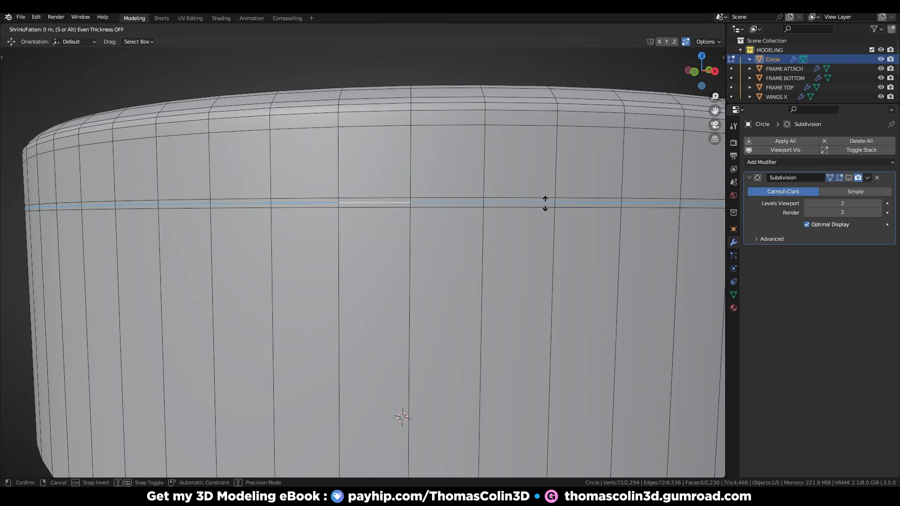
left_click(545, 228)
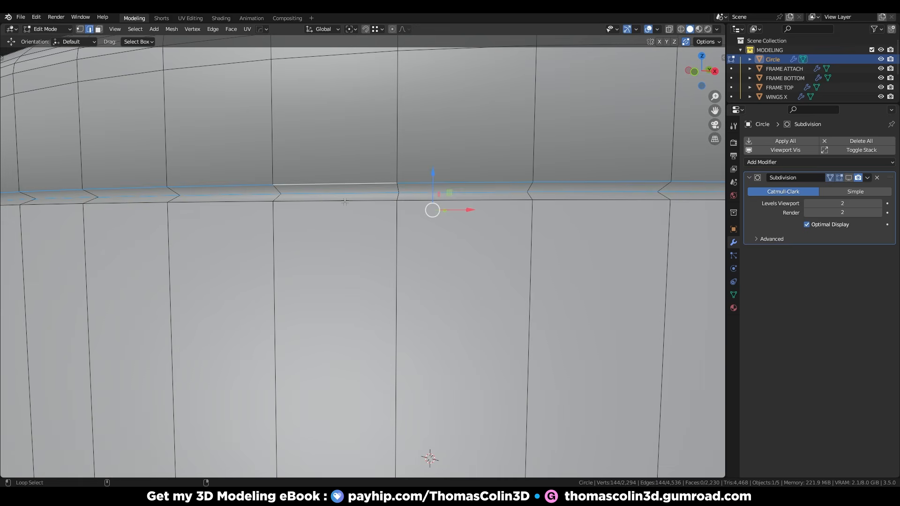
- Bevel the groove's upper, middle and lower edge loops and view the smoothed result in Object Mode
left_click(347, 201, "alt+shift")
middle_click_drag(348, 201, 342, 223)
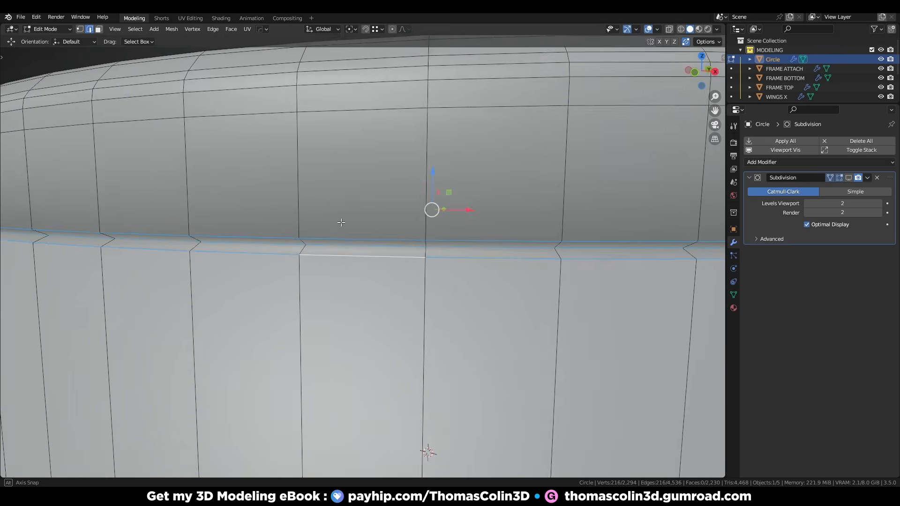
scroll(341, 223, "up", 2)
key("Tab")
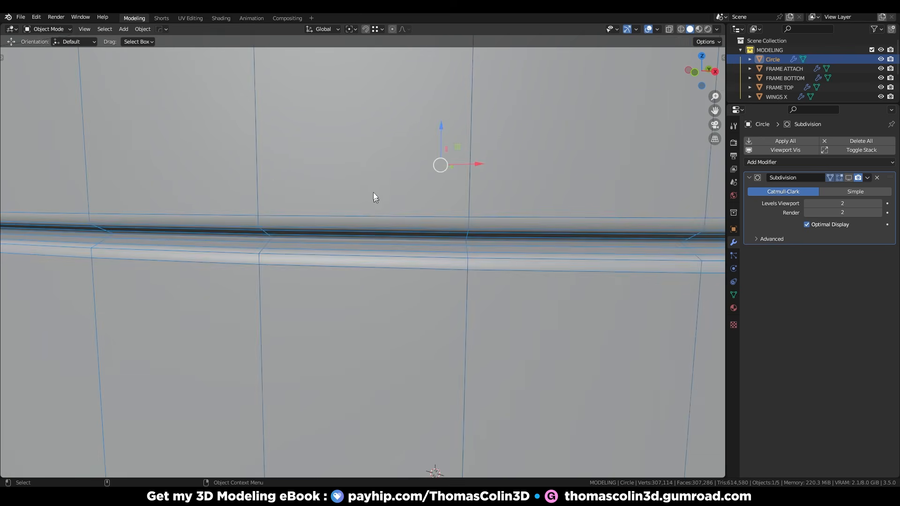
- Add four evenly spaced loop cuts around the outer side wall below the groove
scroll(375, 197, "down", 5)
key("Tab")
left_click(405, 292)
key("ctrl+r")
scroll(406, 291, "up", 2)
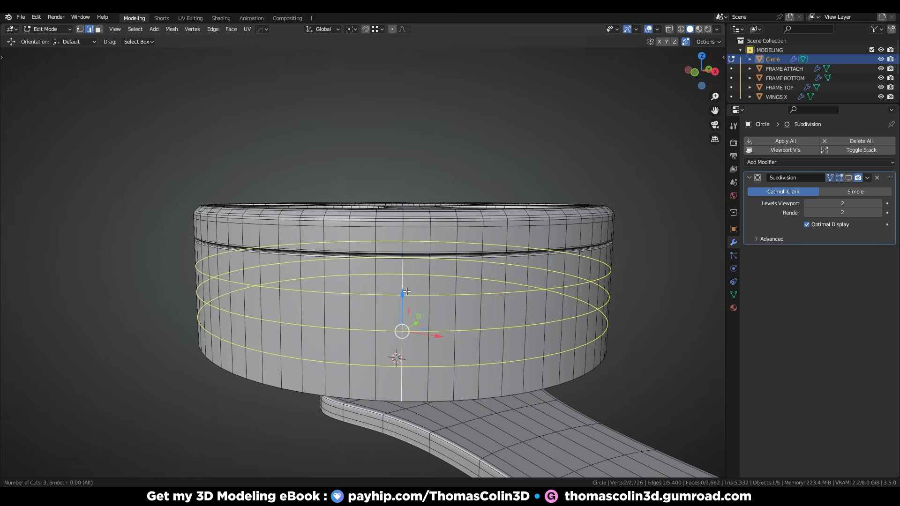
scroll(406, 292, "up", 1)
left_click(406, 292)
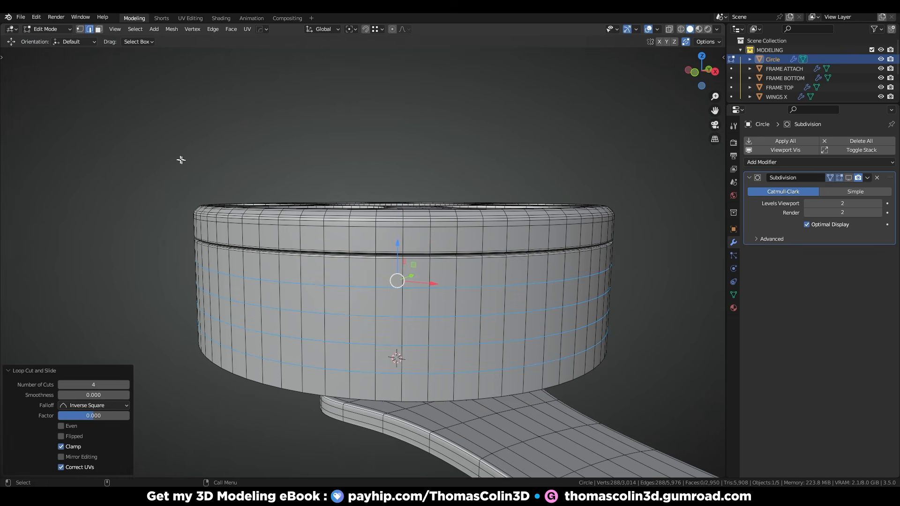
- Bevel the upper and lower edge loops of the central opening's inner wall with 2 segments
left_click(248, 255, "alt")
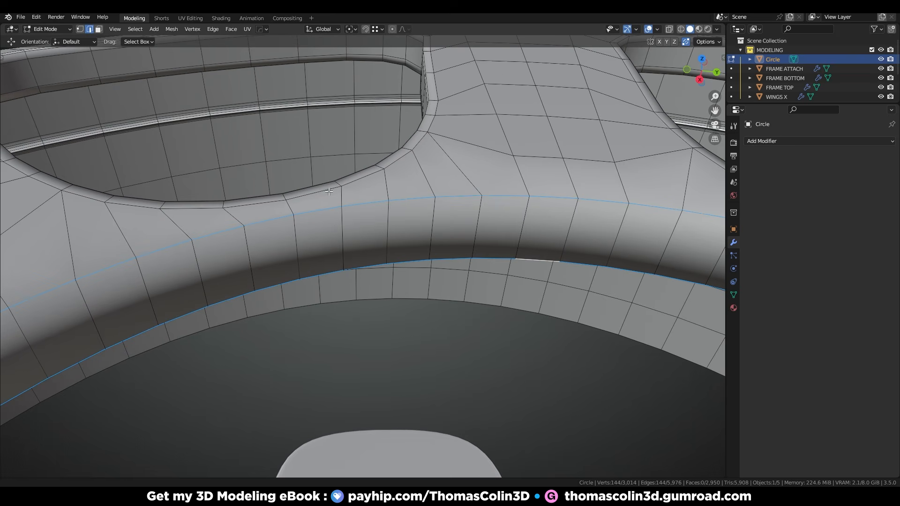
key("ctrl+b")
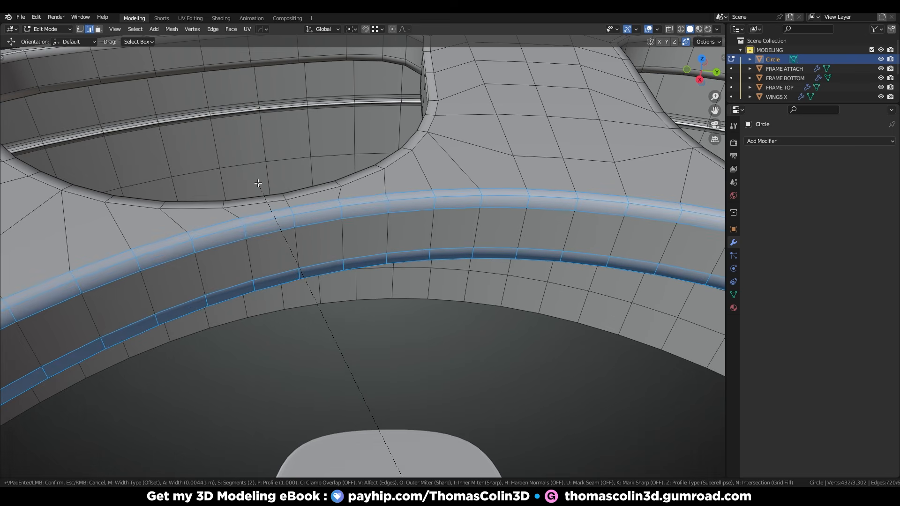
left_click(330, 217)
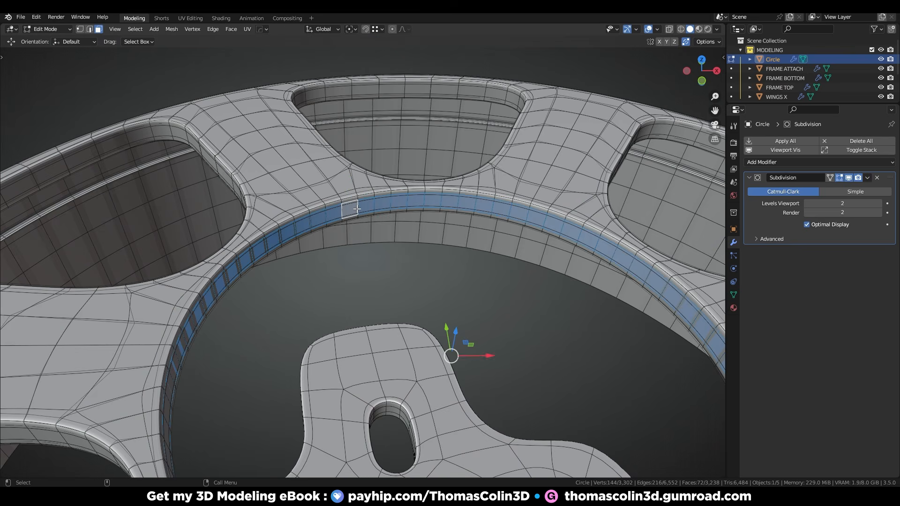
- Grow the face selection on the central opening's inner wall, duplicate it in place and separate the copy into its own object
key("ctrl+KP_Add")
key("shift+d")
key("Escape")
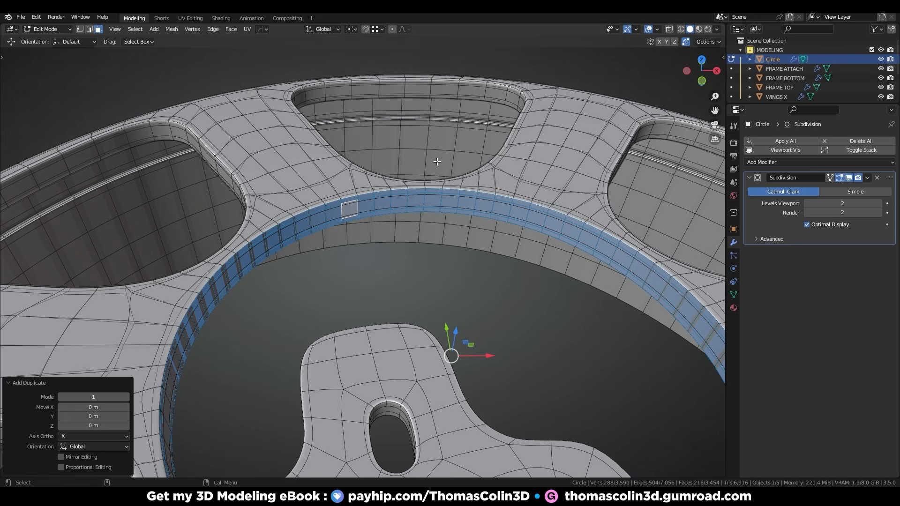
key("p")
left_click(437, 161)
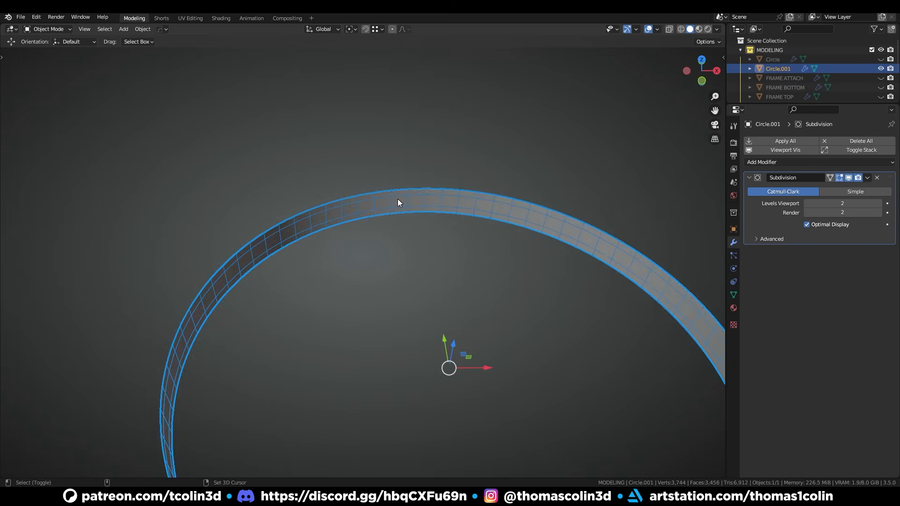
- Dissolve the two supporting edge loops near the upper and lower borders of the separated ring strip
key("alt+a")
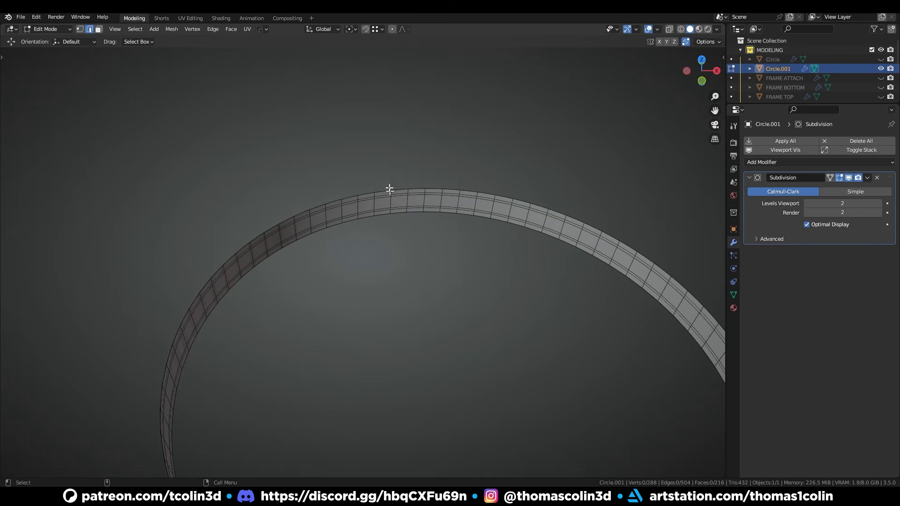
left_click(384, 196, "alt")
left_click(456, 208, "alt+shift")
key("ctrl+x")
- Extrude the ring strip's upper border inward at a scale of about 0.283 and turn off the Subdivision modifier's viewport display
left_click(434, 190, "alt")
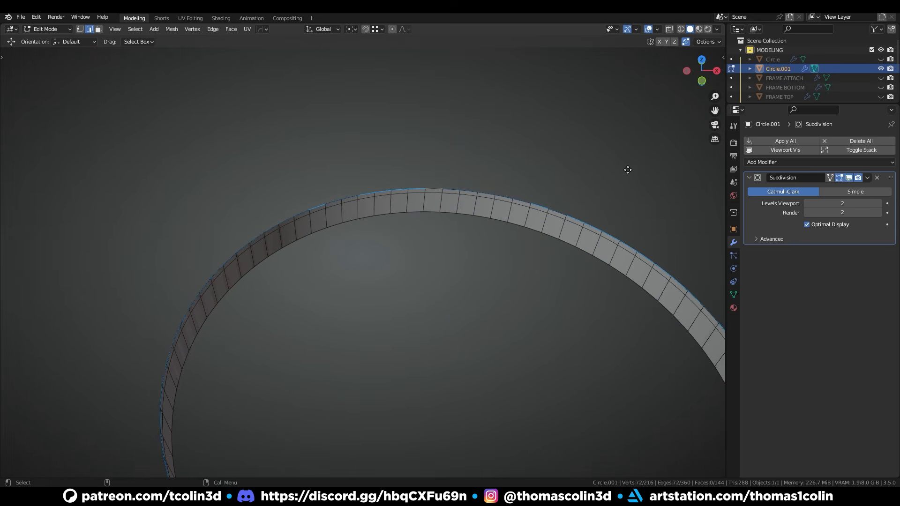
key("e")
key("s")
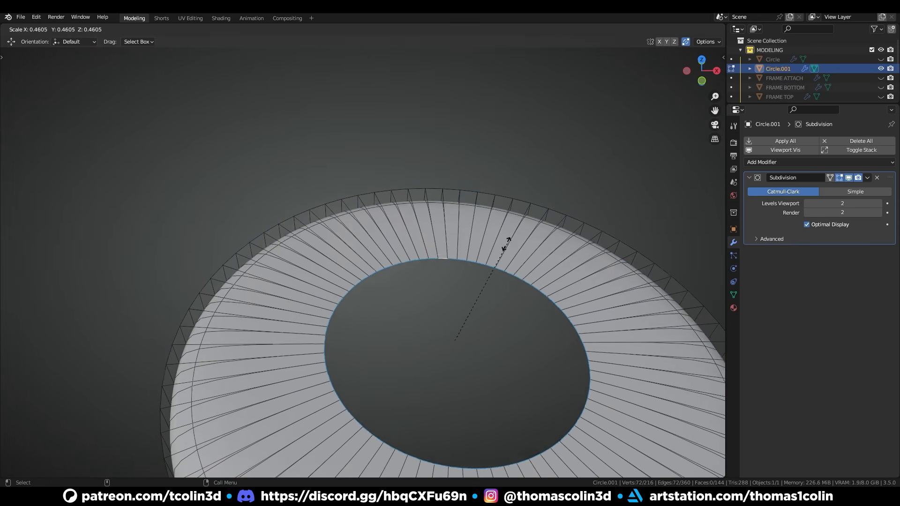
left_click(456, 271)
left_click(849, 177)
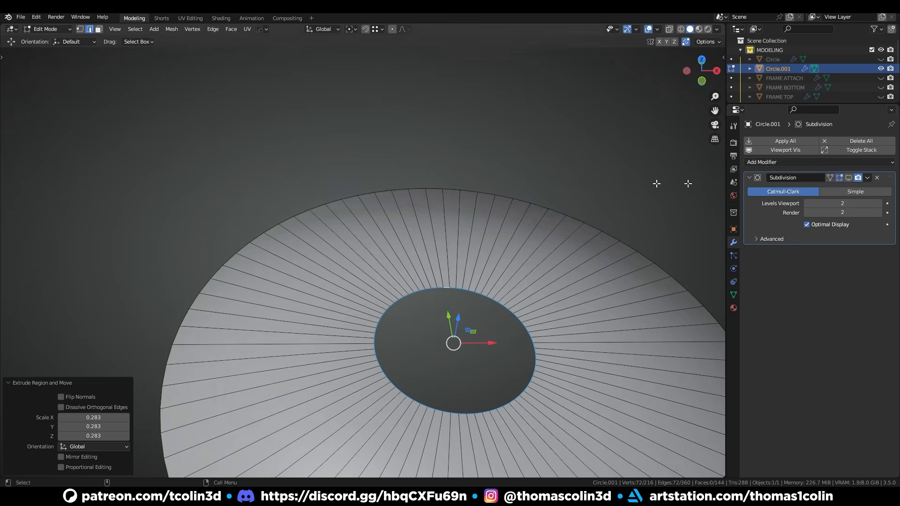
- Add a loop cut midway across the ring's flat face and bevel it with 2 segments to form support loops near both borders
key("ctrl+r")
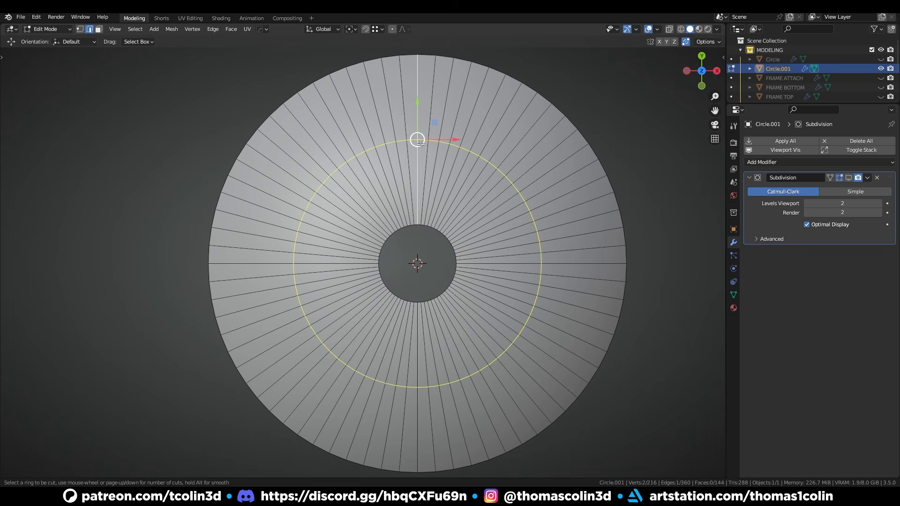
left_click(420, 144)
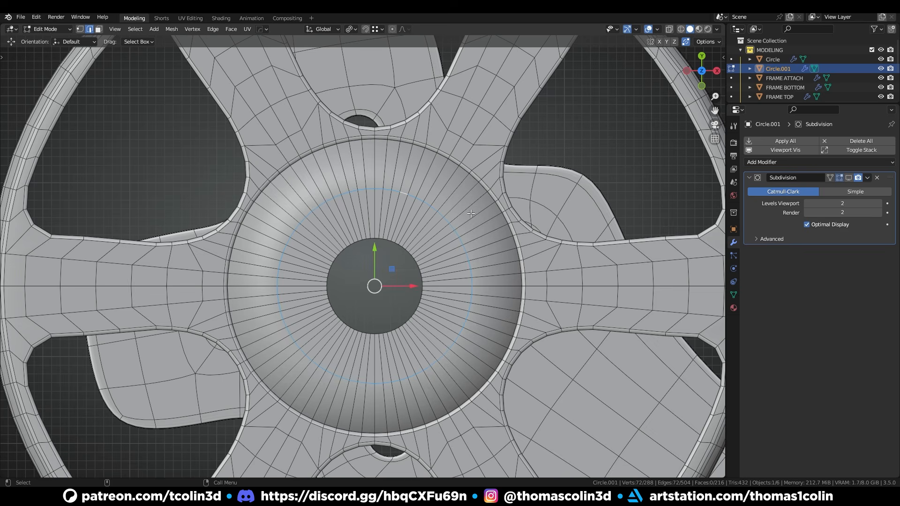
key("ctrl+b")
scroll(511, 216, "up", 1)
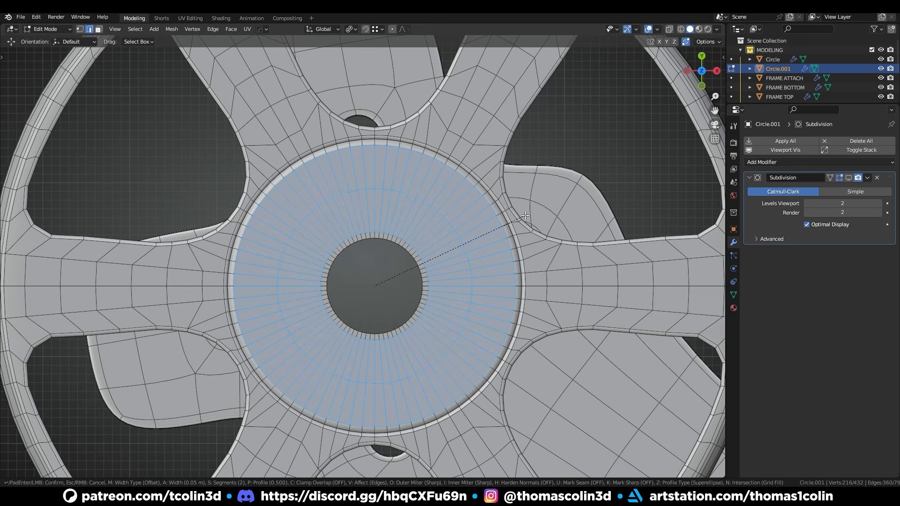
left_click(525, 215)
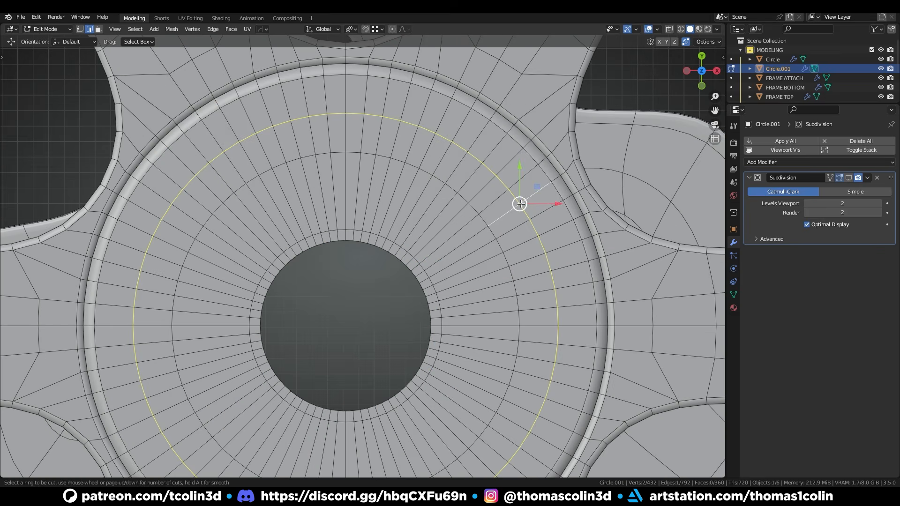
- Add two evenly spaced loop cuts on each side of the ring face's middle loop, then clear the selection
scroll(521, 203, "up", 1)
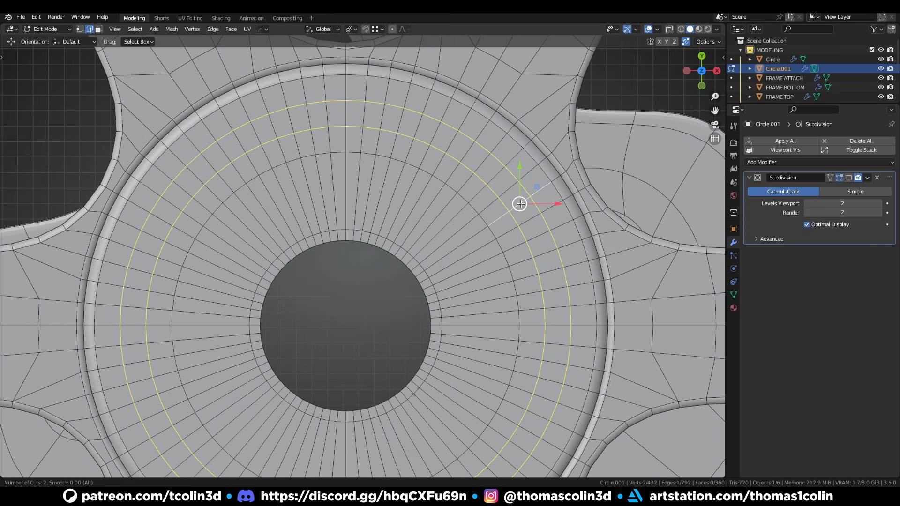
left_click(521, 204)
right_click(521, 204)
key("ctrl+r")
scroll(457, 249, "up", 1)
left_click(456, 249)
right_click(456, 249)
key("alt+a")
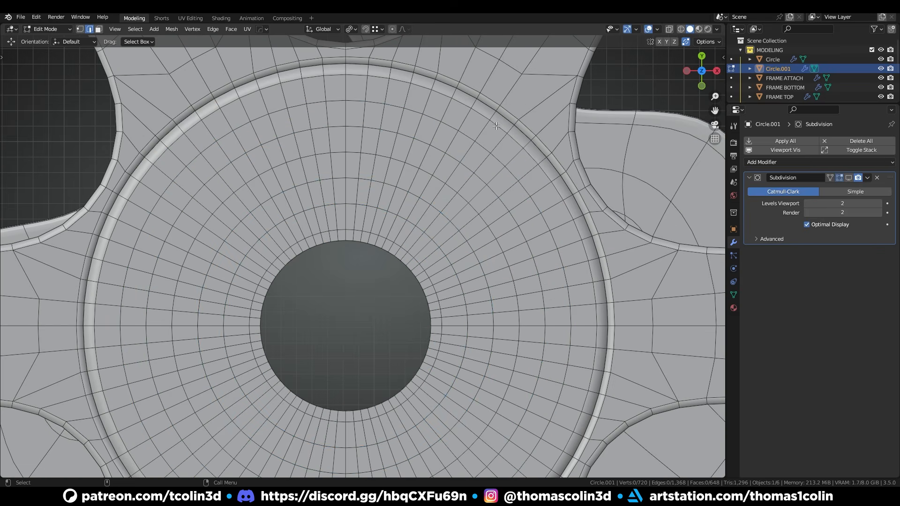
- Select six radial edge runs across the full width of the ring face, spaced evenly around the central opening
scroll(474, 116, "down", 1)
left_click(441, 148)
left_click(389, 241, "ctrl")
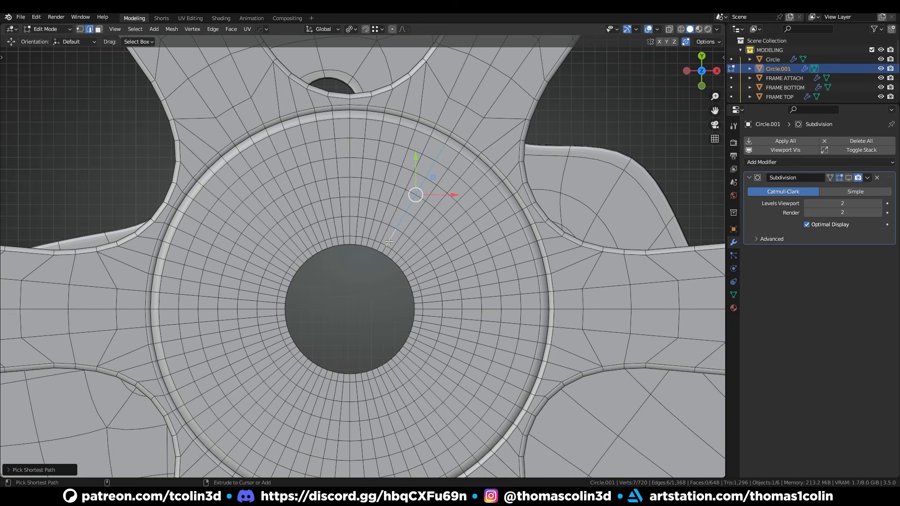
left_click(427, 308, "shift")
left_click(530, 309, "ctrl")
left_click(267, 310, "shift")
left_click(170, 309, "ctrl")
left_click(259, 152, "shift")
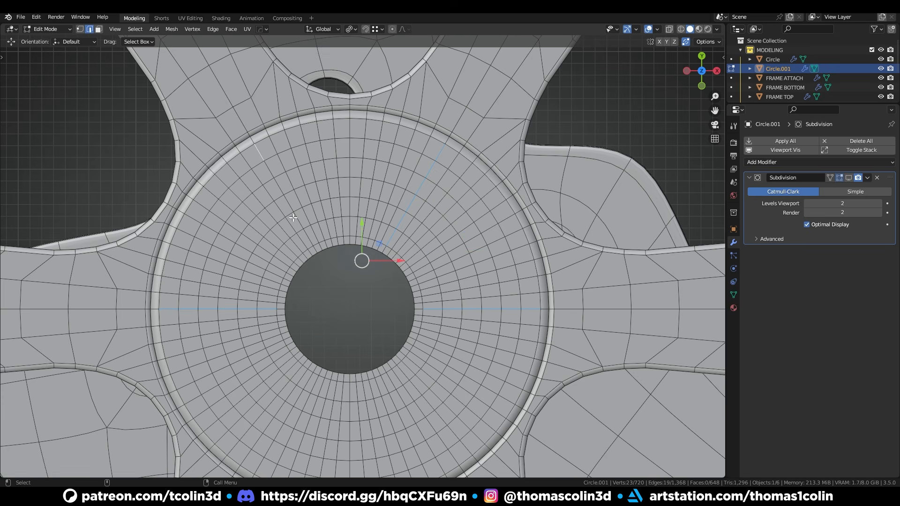
left_click(308, 238, "ctrl")
middle_click_drag(374, 281, 400, 203, "shift")
left_click(282, 390, "shift")
left_click(333, 302, "ctrl")
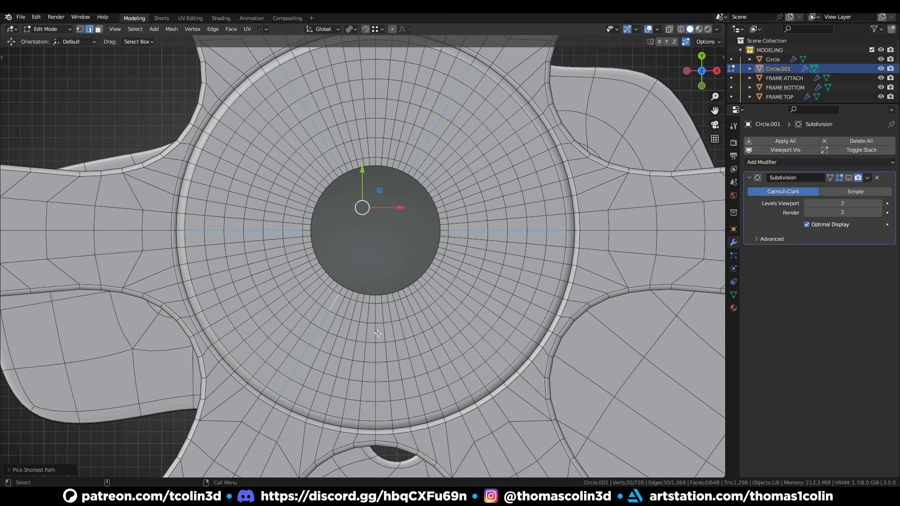
left_click(469, 395, "shift")
left_click(417, 302, "ctrl")
- Add to the selection a short radial edge run on the ring's outer half, midway between each pair of full-width runs
middle_click_drag(416, 302, 417, 260, "ctrl")
middle_click_drag(417, 260, 420, 358, "shift")
left_click(589, 165, "shift")
left_click(561, 180, "shift")
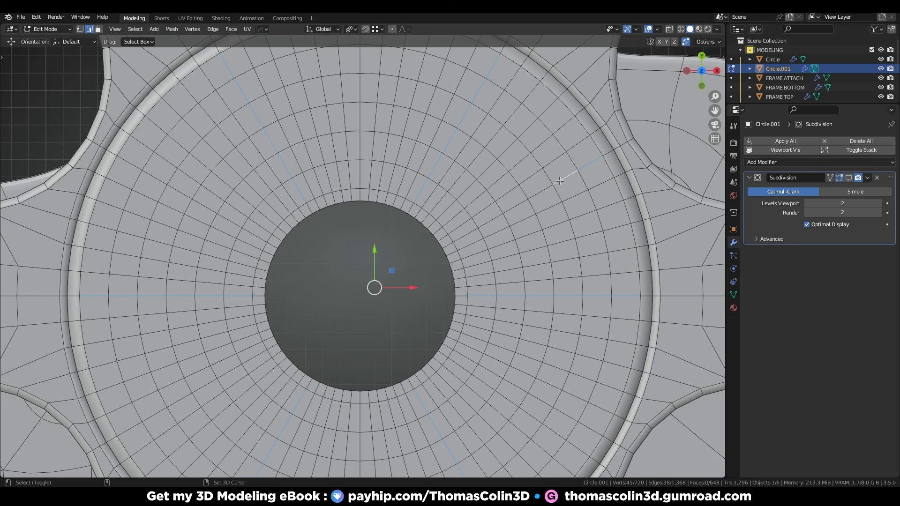
left_click(542, 193, "shift")
middle_click_drag(542, 193, 551, 251, "ctrl")
middle_click_drag(534, 384, 537, 292, "shift")
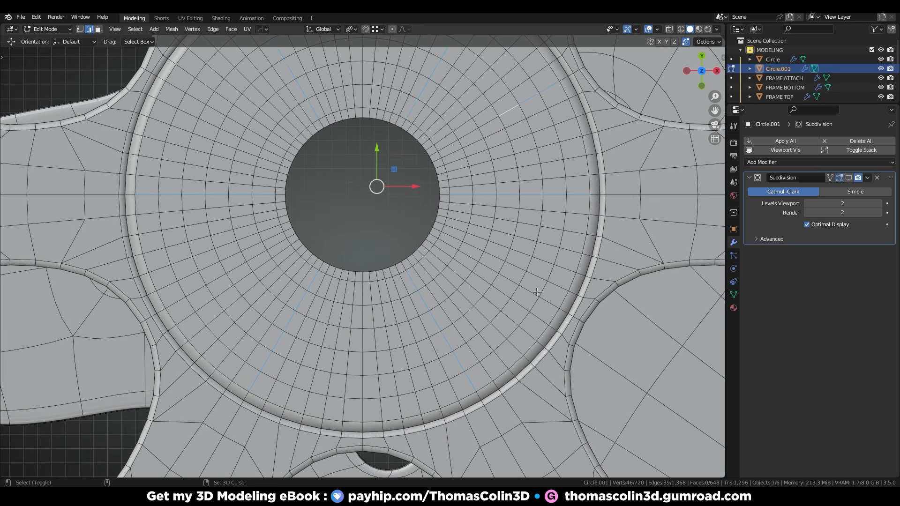
left_click(546, 301, "shift")
left_click(509, 279, "ctrl")
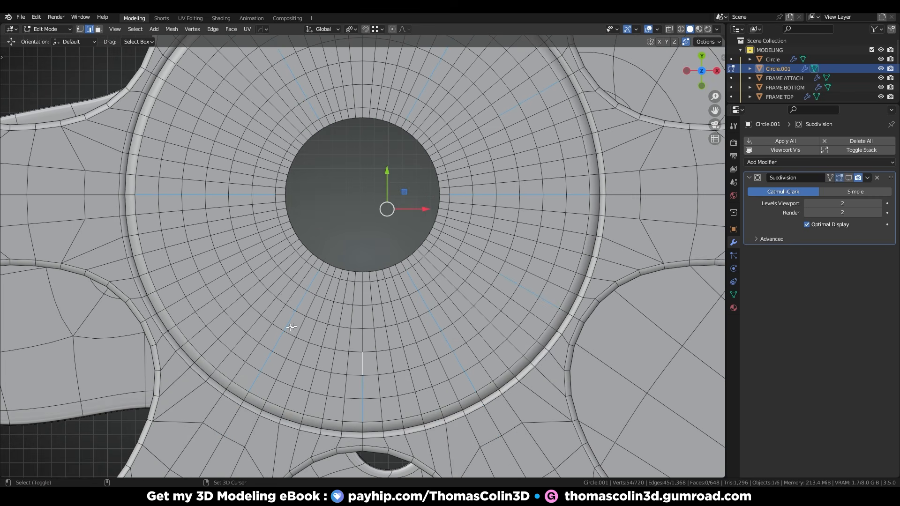
left_click(216, 280, "shift")
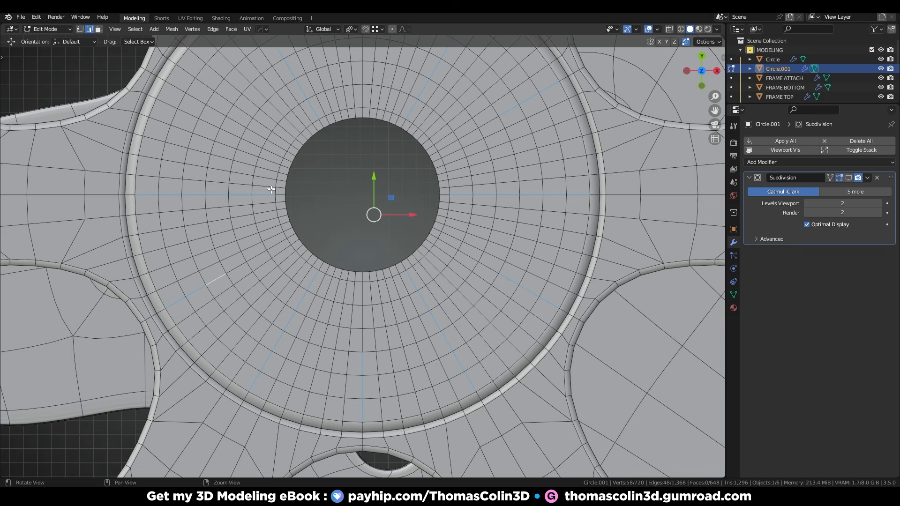
middle_click_drag(216, 280, 237, 361, "shift")
middle_click_drag(293, 188, 278, 281, "shift")
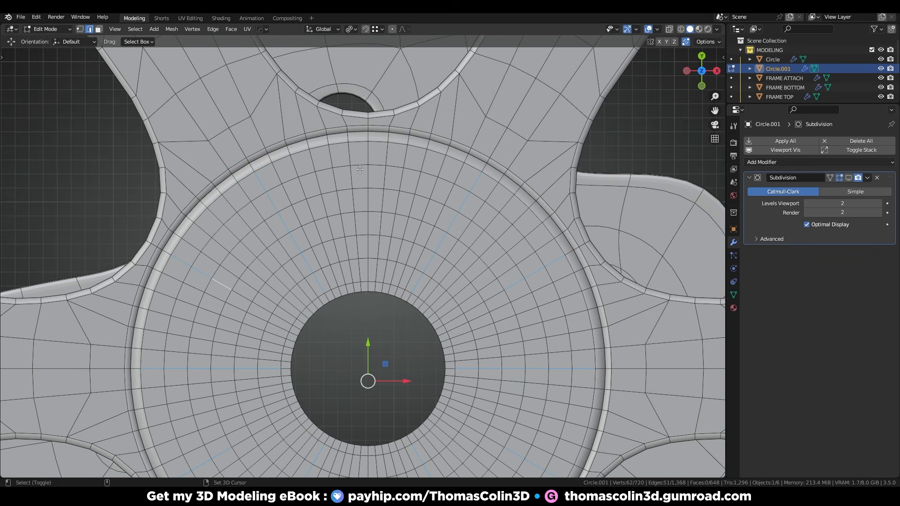
left_click(366, 198, "shift")
- Bevel all the selected radial edge runs with 1 segment into narrow pointed slots
middle_click_drag(407, 204, 407, 269, "alt")
right_click_drag(406, 269, 427, 190, "alt")
middle_click_drag(428, 191, 430, 218, "alt")
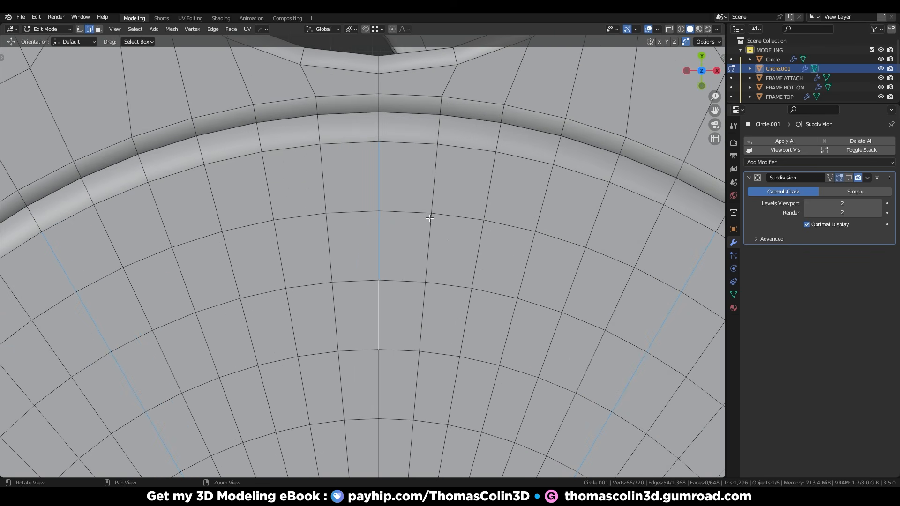
key("ctrl+b")
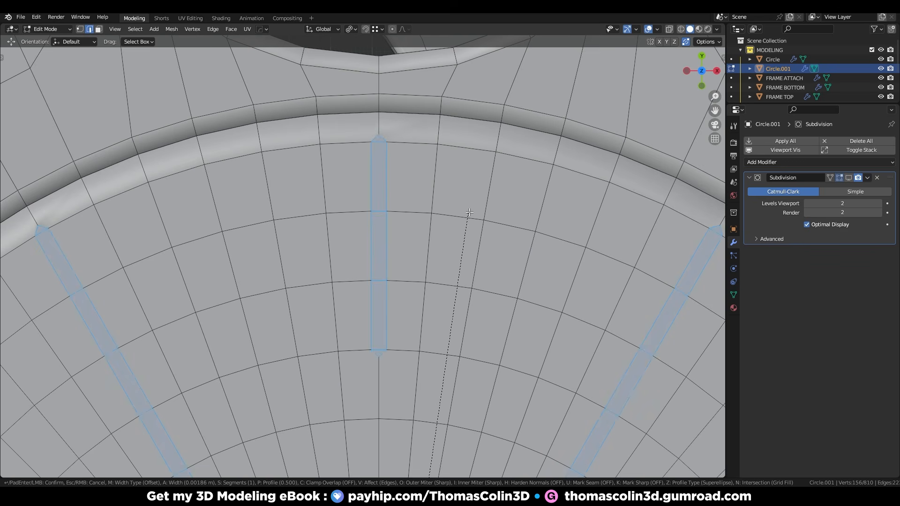
left_click(473, 207)
right_click_drag(472, 205, 476, 313, "alt")
middle_click_drag(477, 313, 393, 246, "alt")
- Isolate the ring object and snap the 3D cursor to the cross edge at the upper short slot's outer end
key("Tab")
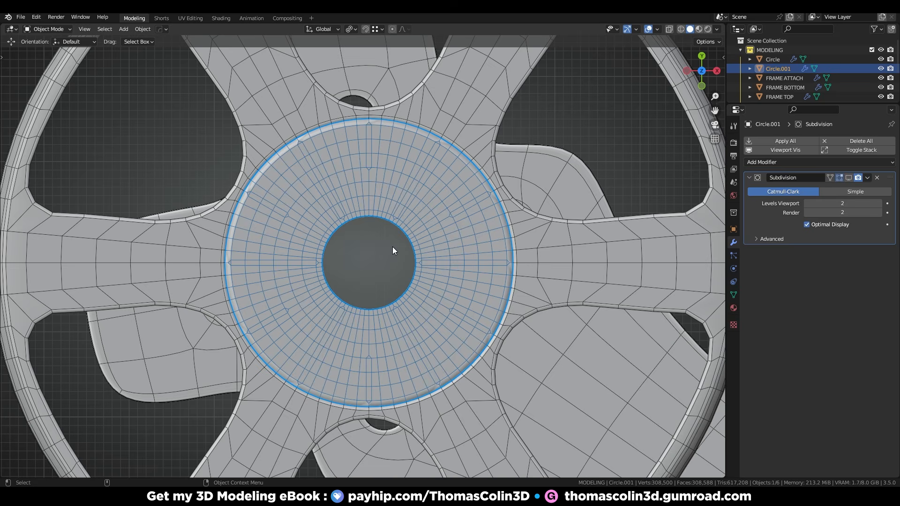
key("shift+h")
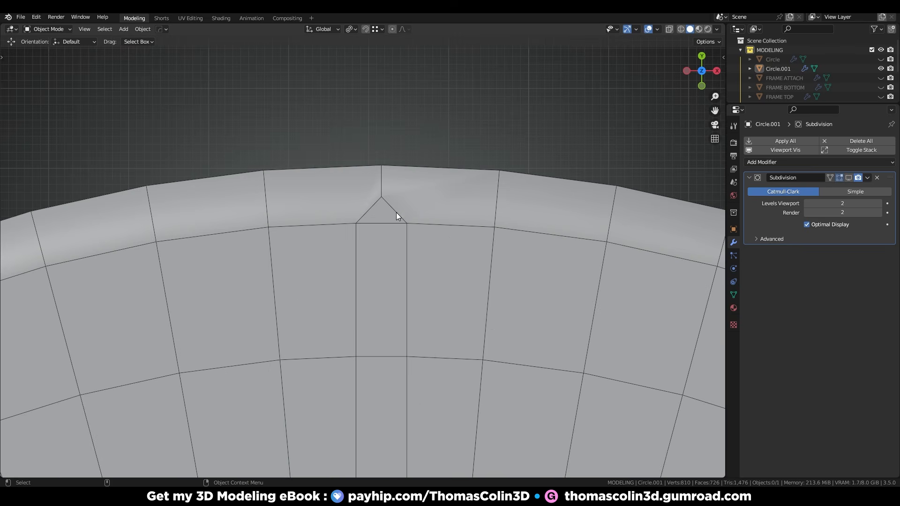
key("Tab")
left_click(392, 223)
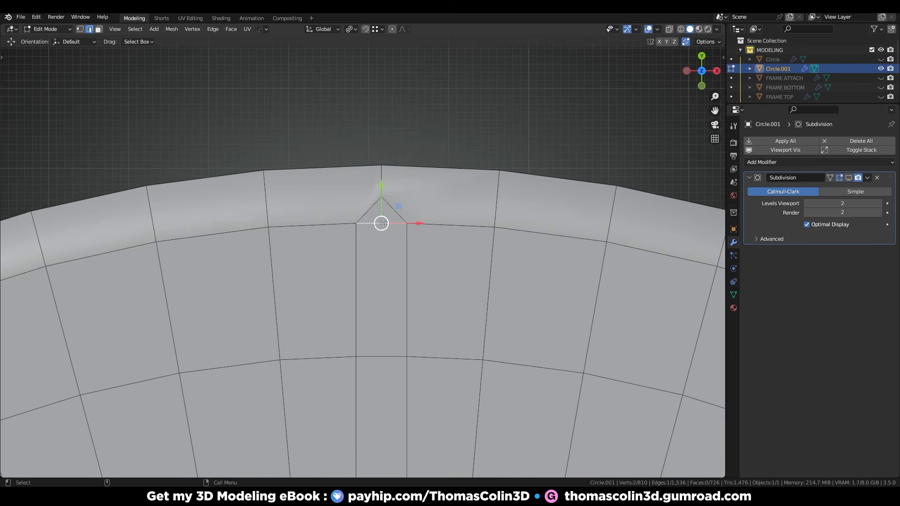
key("shift+s")
left_click(424, 237)
- Add a mesh circle with 8 vertices at the 3D cursor as a separate object
key("Tab")
key("alt+a")
key("shift+a")
mouse_move(477, 116)
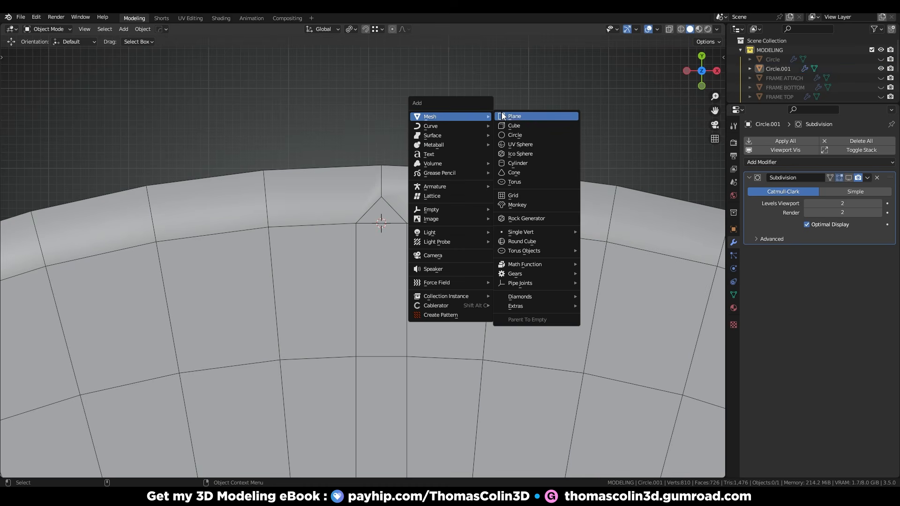
left_click(518, 133)
left_click(12, 469)
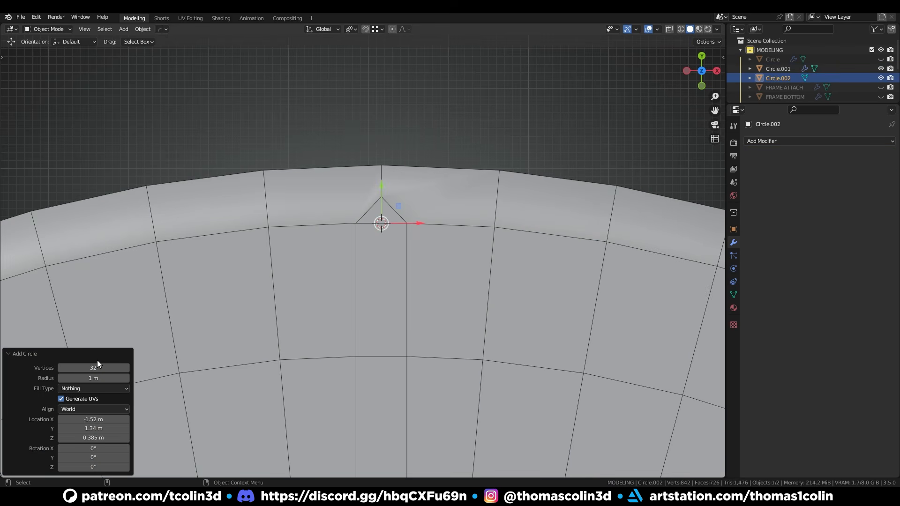
left_click(95, 367)
type("8")
key("Return")
- Scale the eight-sided circle down until its diameter matches the slot's width
key("s")
left_click(400, 212)
key("s")
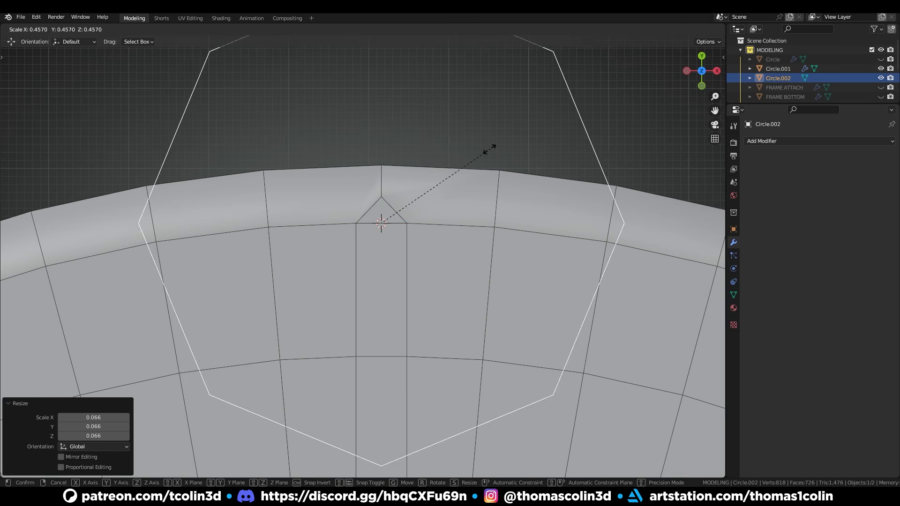
left_click(423, 194)
key("s")
left_click(427, 167)
scroll(387, 213, "up", 7)
key("s")
left_click(398, 191)
- Snap the tip vertex at the slot's outer end onto the guide octagon's uppermost vertex
left_click(397, 192)
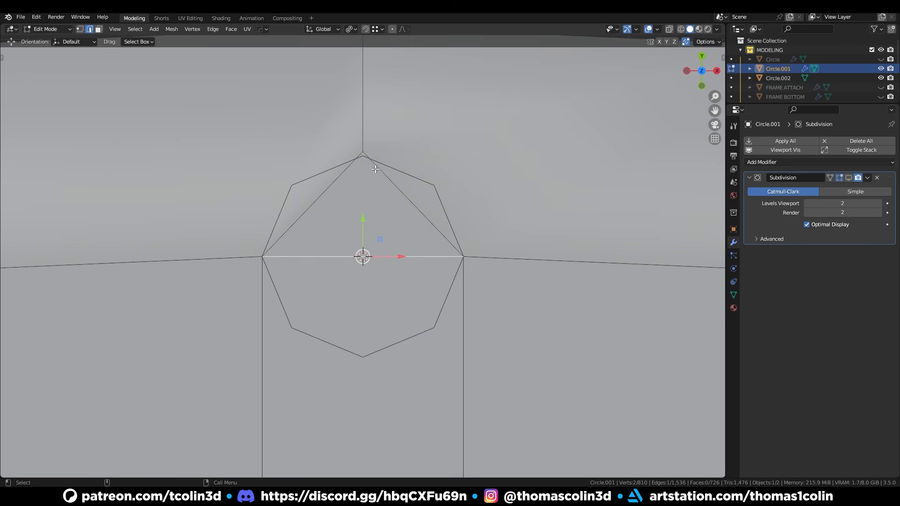
key("Tab")
left_click(362, 154)
key("g")
left_click(358, 157)
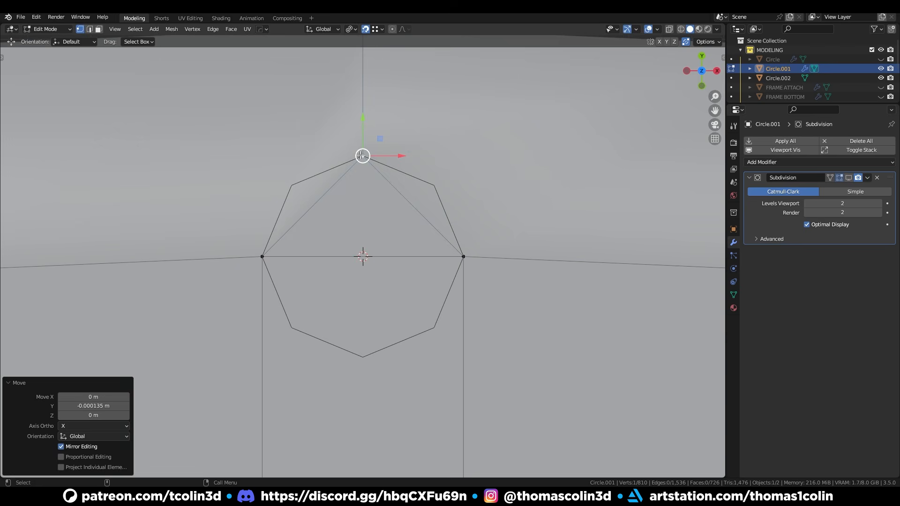
- Subdivide the diagonal edges at the slot's outer end and snap their midpoints to the octagon's vertices for a rounded end
key("Tab")
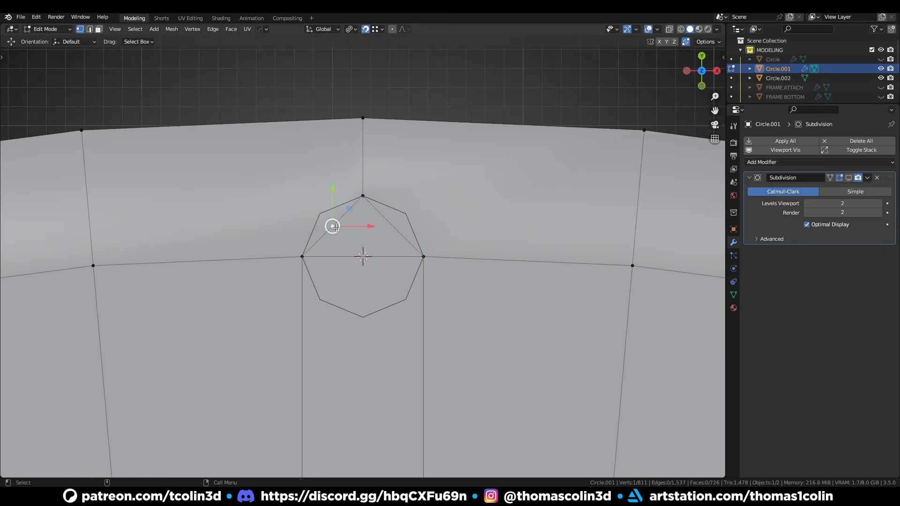
key("2")
left_click(390, 224)
right_click(391, 227)
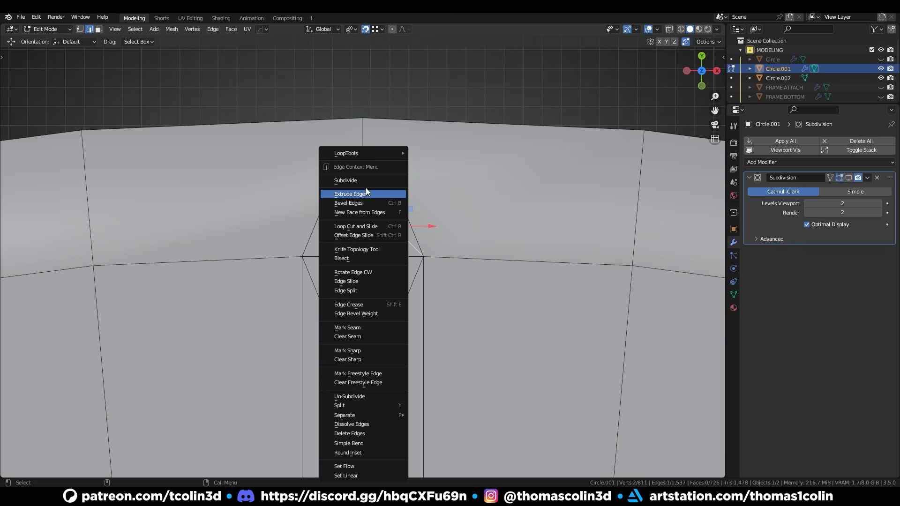
left_click(365, 182)
key("1")
left_click(394, 228)
key("g")
left_click(406, 216)
- Snap the 3D cursor to the cross edge at the same slot's inner end and move the guide octagon there
scroll(427, 270, "down", 3)
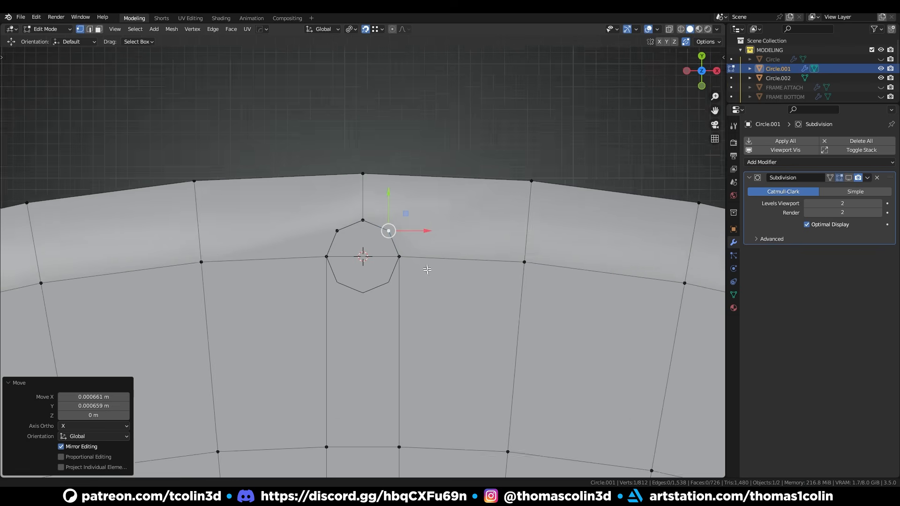
scroll(427, 269, "down", 6)
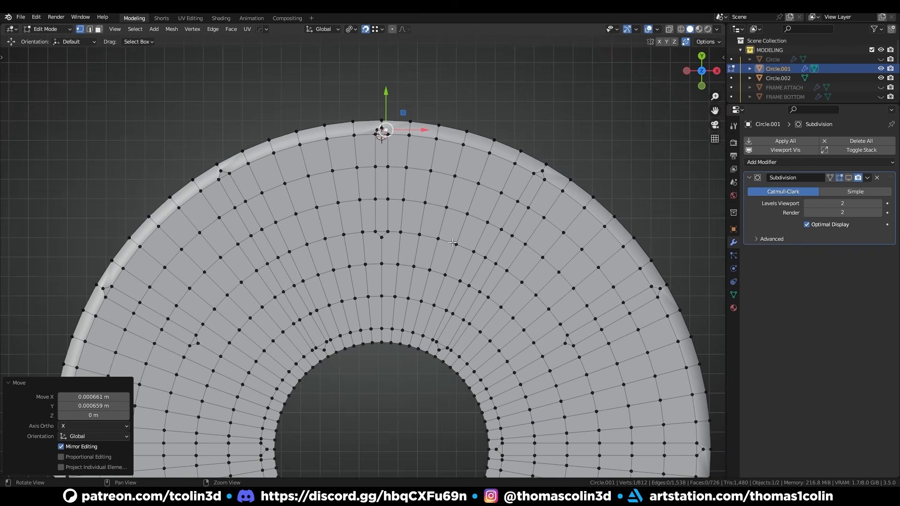
scroll(424, 188, "up", 5)
key("2")
left_click(403, 223)
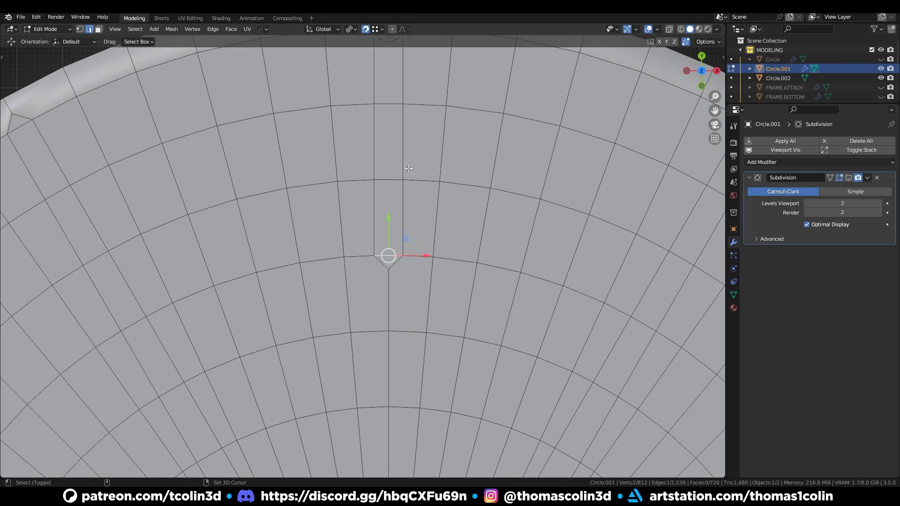
key("shift+s")
key("Tab")
right_click_drag(438, 94, 381, 122, "alt")
left_click(380, 124)
key("shift+s")
key("KP_Decimal")
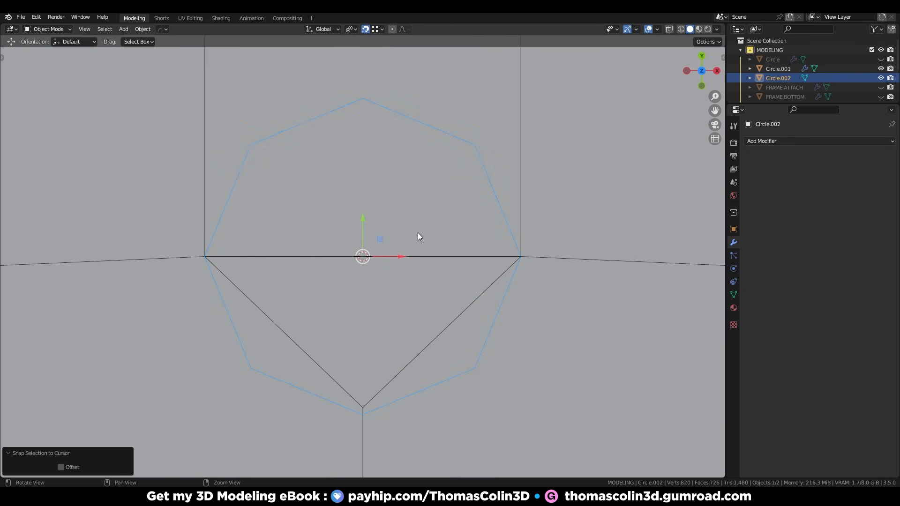
- Snap the tip and both corner vertices of the slot's inner end onto the matching octagon vertices
scroll(464, 223, "down", 2)
left_click(510, 210)
left_click_drag(366, 349, 362, 355)
left_click(461, 257)
left_click_drag(462, 256, 462, 257)
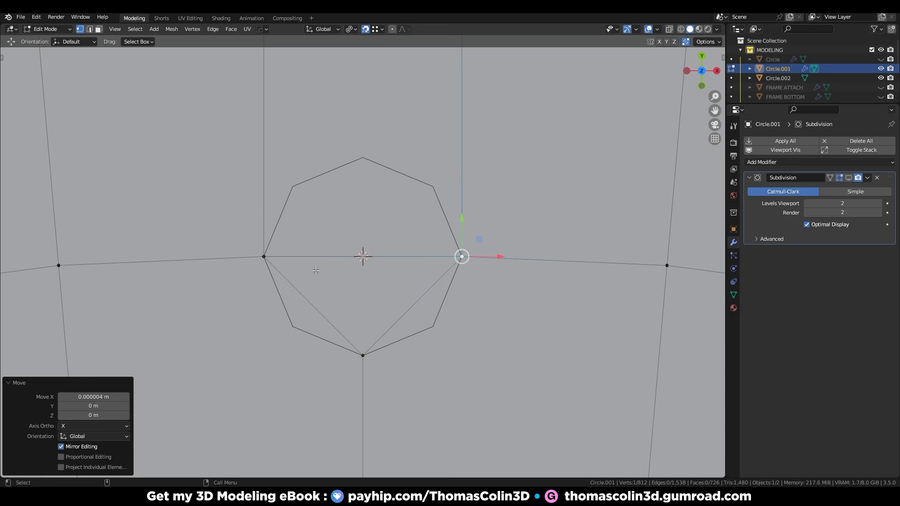
left_click(265, 257)
left_click_drag(264, 257, 264, 256)
- Split both diagonal edges at the slot's inner end and snap their midpoints to the octagon's vertices to round the end
key("2")
left_click(309, 311)
key("ctrl+r")
left_click(309, 310)
left_click_drag(314, 306, 293, 327)
key("2")
left_click(415, 308)
right_click(415, 308)
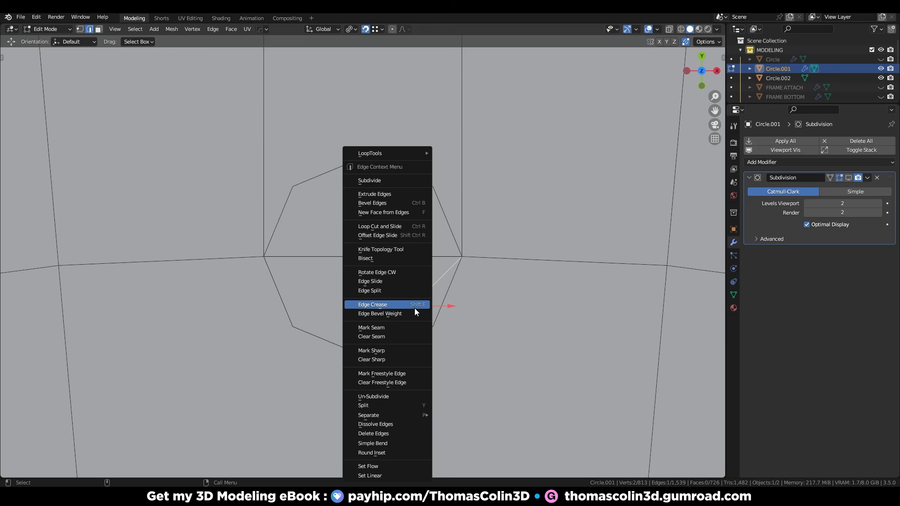
left_click(377, 181)
key("1")
left_click_drag(412, 306, 433, 327)
right_click_drag(433, 327, 432, 340, "alt")
key("Tab")
left_click(387, 206)
- Extrude the edge loop inside the housing's outer wall downward by about 0.097 m along Z
right_click_drag(403, 244, 476, 194, "alt")
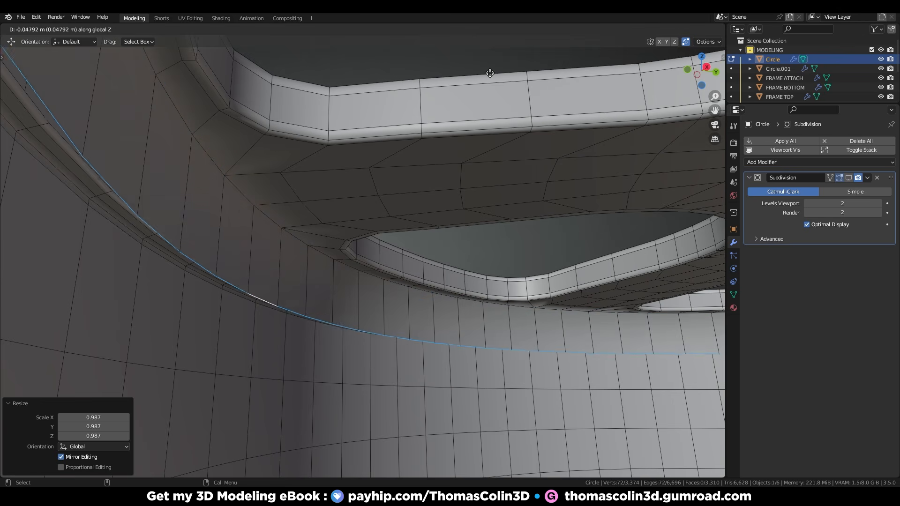
left_click(472, 203)
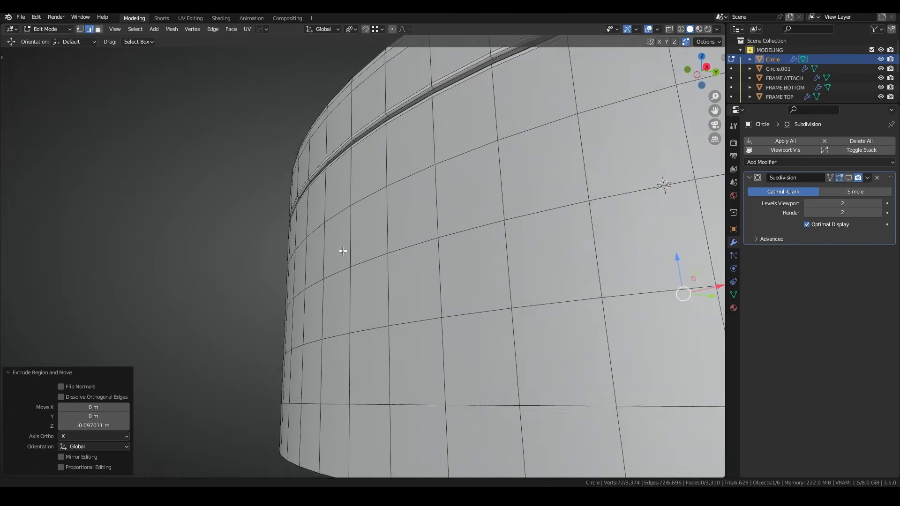
middle_click_drag(343, 251, 346, 223)
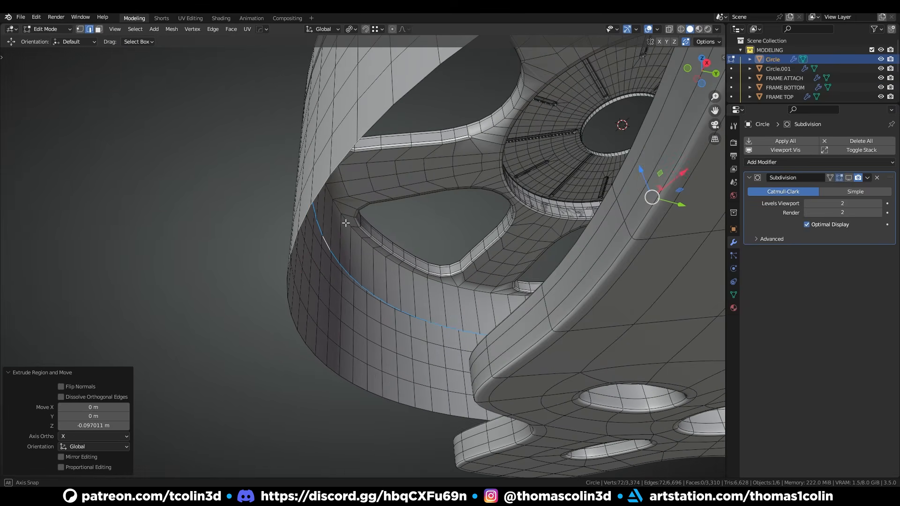
- Enable snapping and lower the extruded inner wall's edge loop to the level of the outer wall's bottom rim
key("shift+Tab")
left_click_drag(641, 171, 307, 336)
left_click(175, 244)
- Add three evenly spaced horizontal loop cuts around the housing's inner wall
middle_click_drag(387, 319, 387, 312)
key("ctrl+r")
scroll(387, 314, "up", 3)
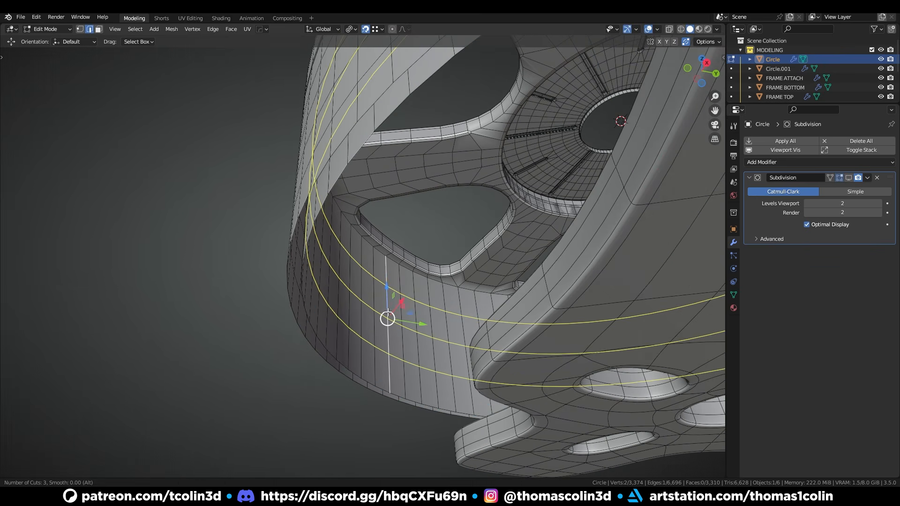
left_click(387, 312)
right_click(388, 305)
- Bevel the edge loop between the inner wall and the spokes with width 0.0043 m, two segments and Loop Slide off
left_click(333, 271, "ctrl")
scroll(334, 271, "up", 6)
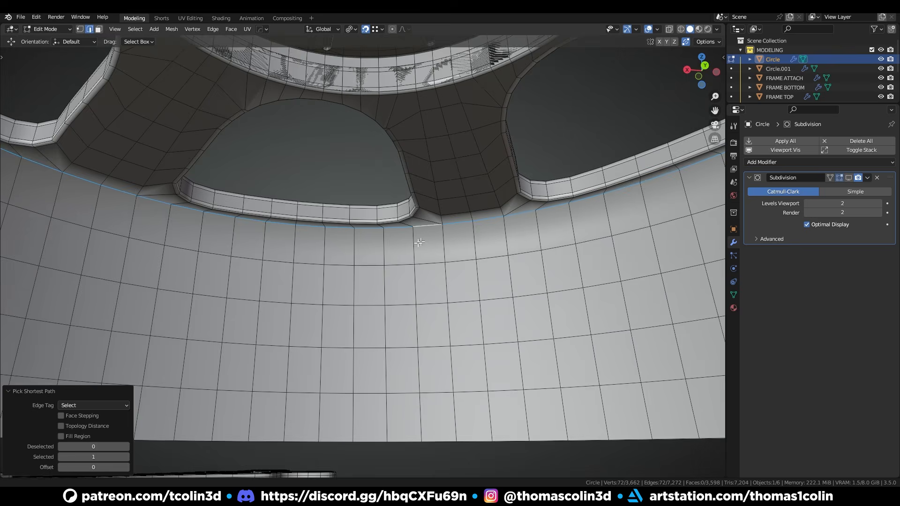
middle_click_drag(368, 230, 402, 265)
key("ctrl+b")
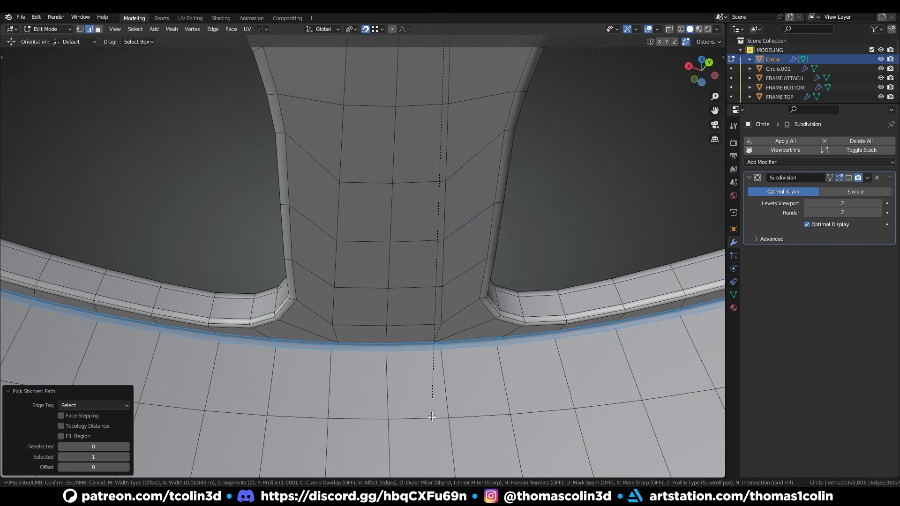
left_click(444, 431)
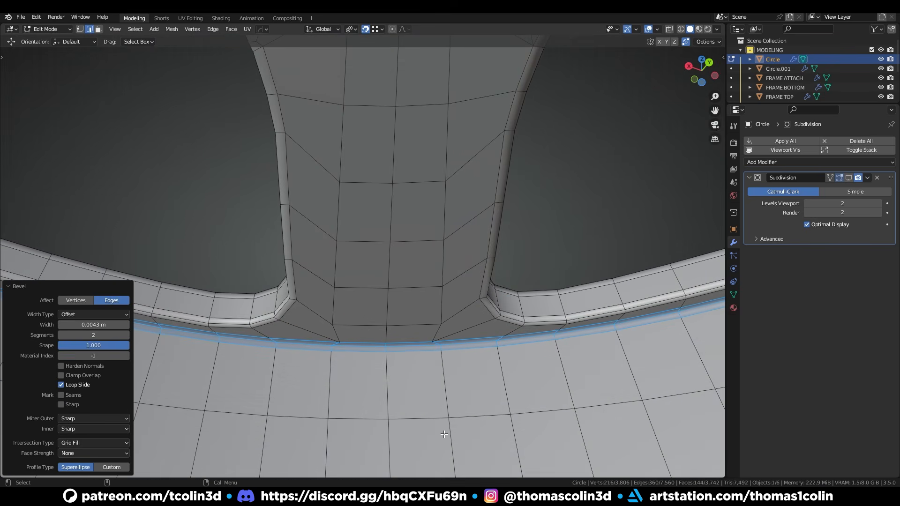
left_click(61, 385)
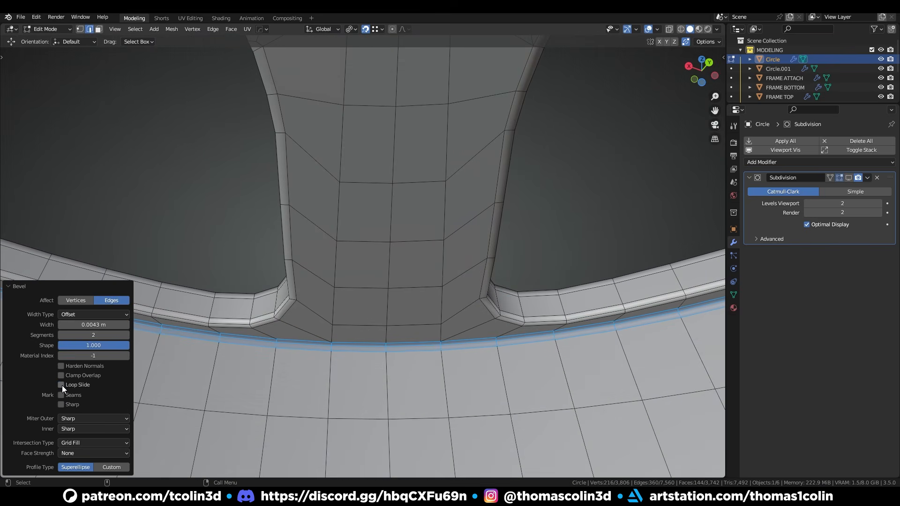
left_click(162, 170)
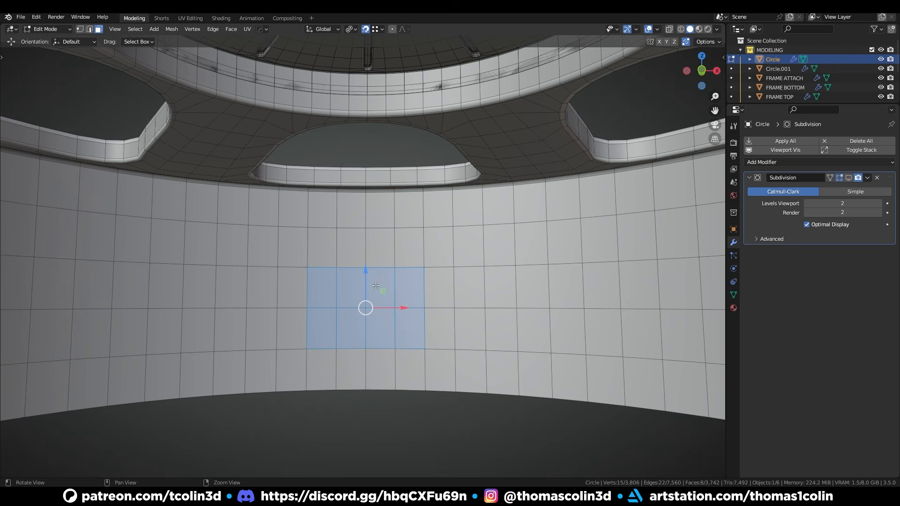
- Duplicate the block of four by two inner-wall faces in place and separate it into its own object
middle_click_drag(375, 289, 396, 262)
key("shift+d")
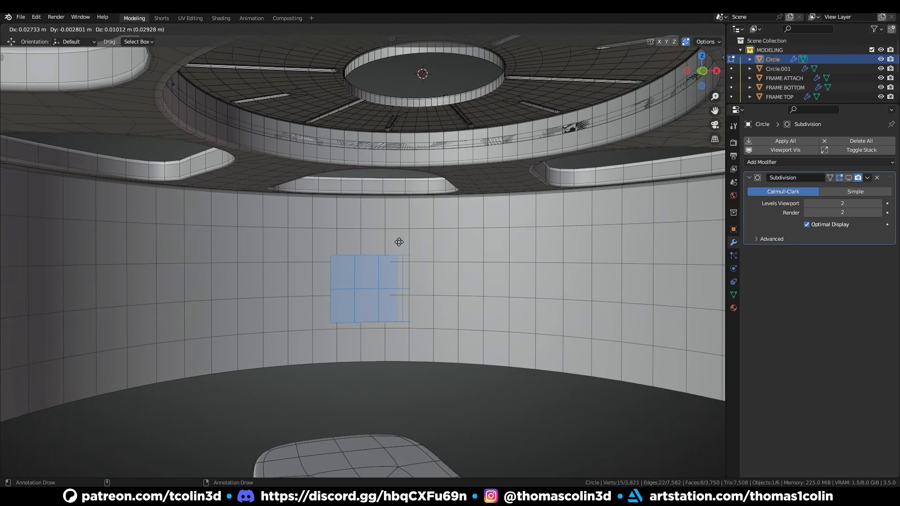
right_click(402, 253)
left_click(403, 255)
key("Tab")
left_click(373, 291)
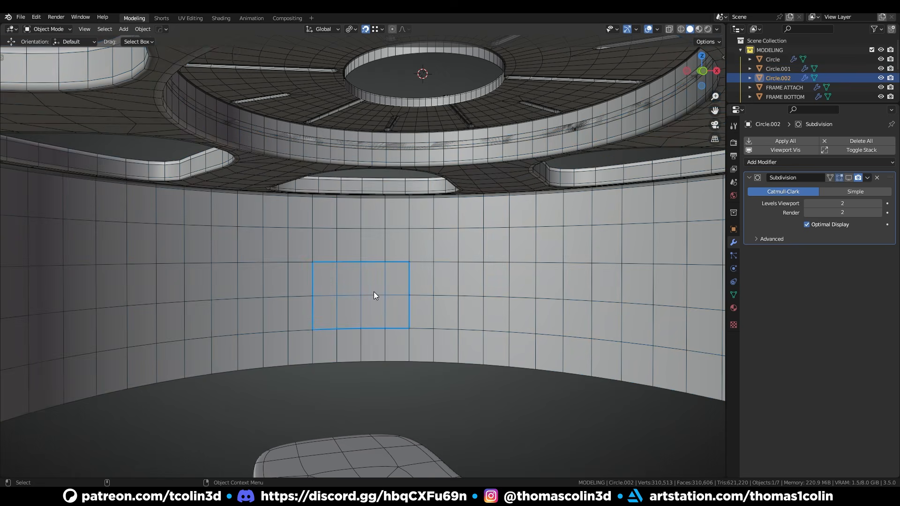
- Spin the separated wall panel 360° around the motor's centre in top view, using duplicates
key("Tab")
key("KP_7")
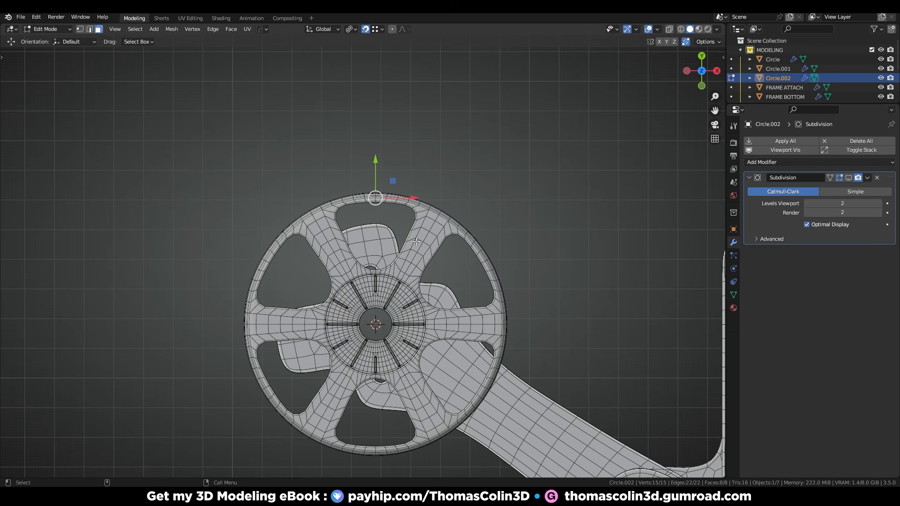
key("alt+e")
left_click(416, 241)
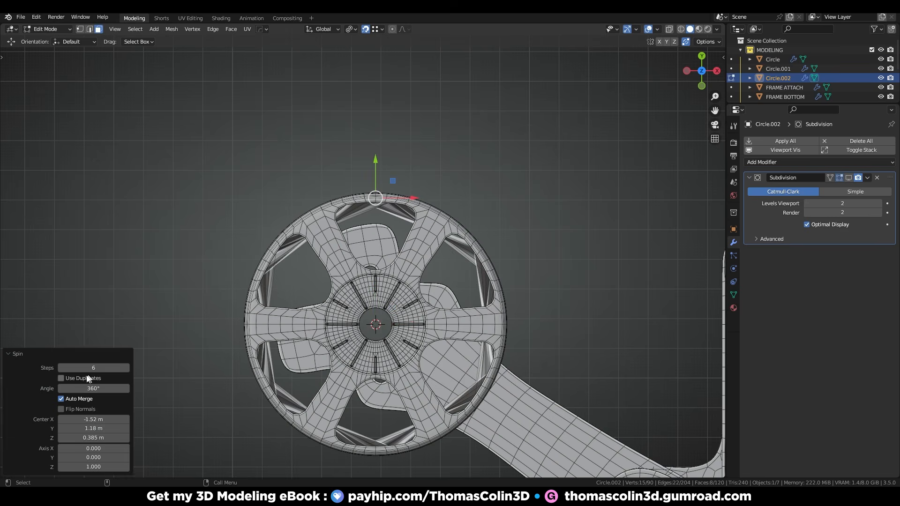
left_click(61, 378)
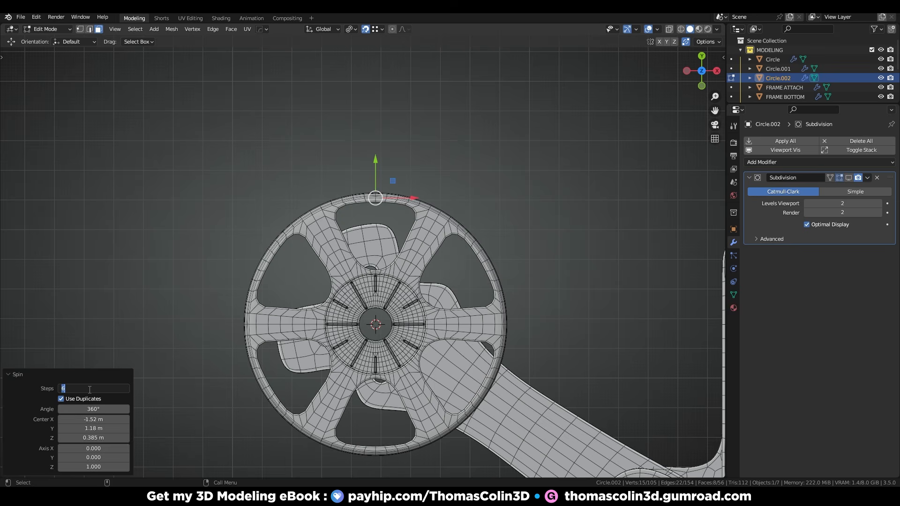
- Merge all the panels' vertices by distance to remove the overlapping duplicate
middle_click_drag(330, 286, 324, 220)
key("a")
key("m")
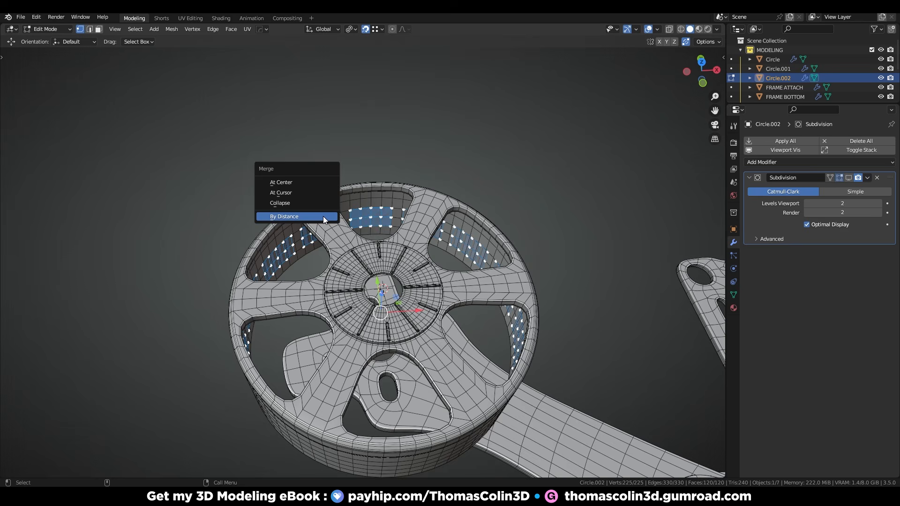
left_click(322, 215)
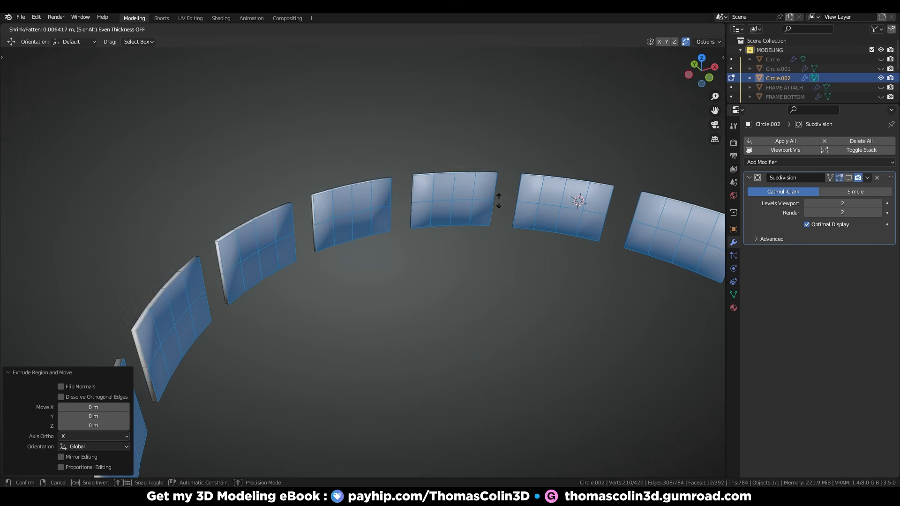
- Extrude all the panels along their normals to give them thickness as magnet plates
left_click(496, 135)
left_click(408, 315)
middle_click_drag(408, 316, 438, 351, "shift")
scroll(441, 300, "up", 3)
- Bevel the magnet plates' sharp edges with two segments and turn on their Subdivision modifier's viewport display
key("q")
left_click(432, 407)
middle_click_drag(368, 325, 412, 333)
key("Tab")
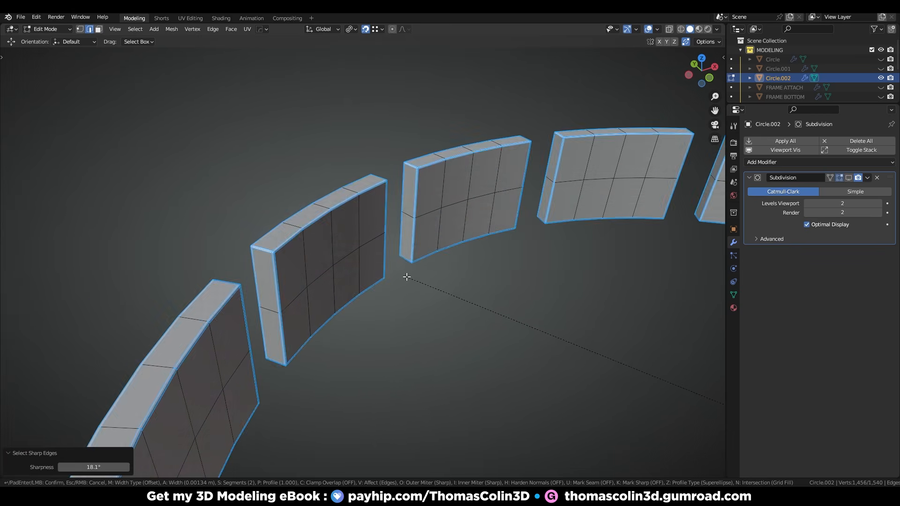
left_click(848, 178)
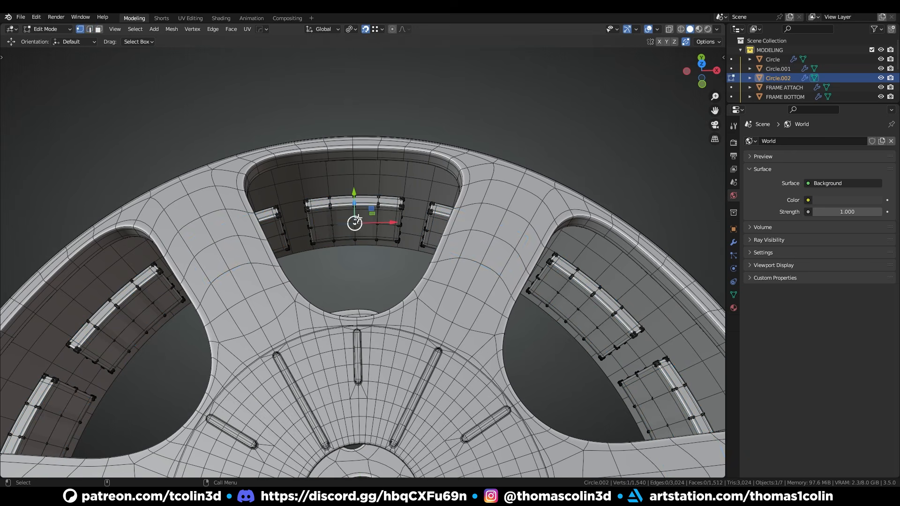
- Snap the 3D cursor to the middle vertex of a magnet plate and add an Archimedean spiral curve there
key("shift+s")
key("alt+a")
key("shift+a")
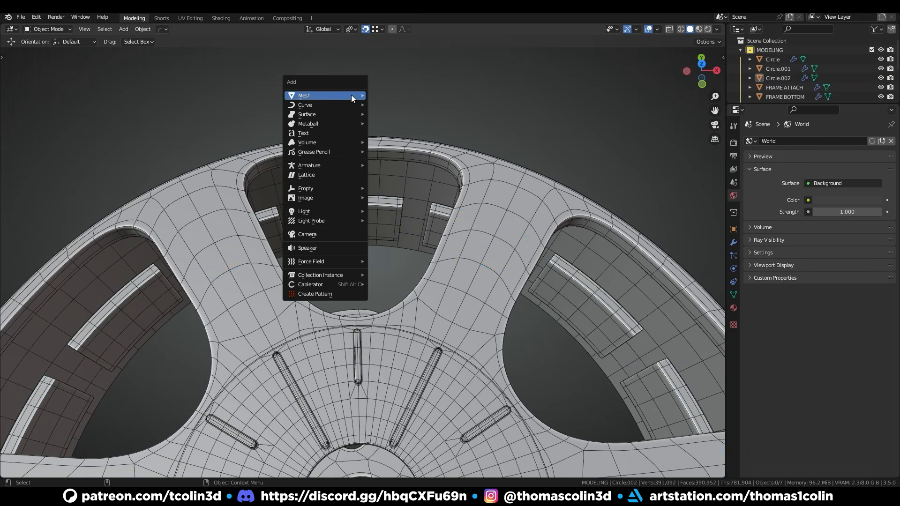
mouse_move(359, 104)
mouse_move(384, 338)
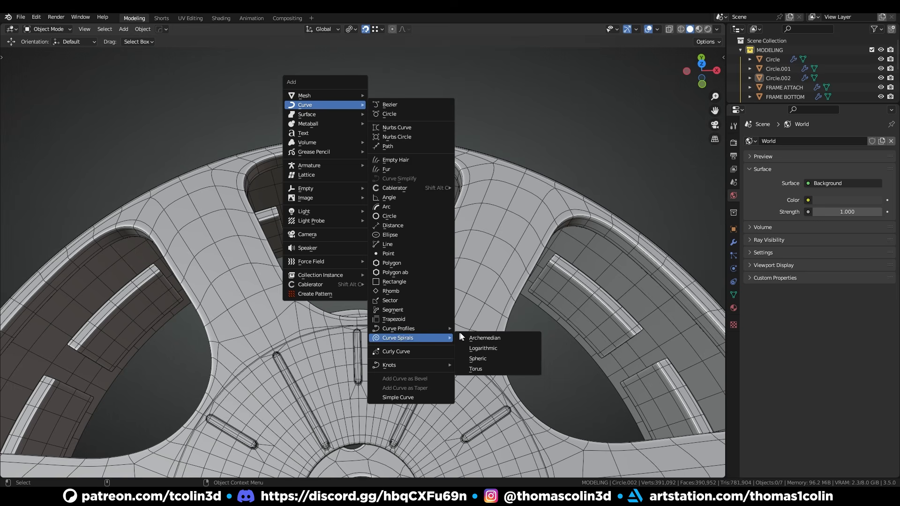
left_click(482, 337)
- Set the spiral to 10 turns with radius 0.13 and height 0.07
scroll(460, 172, "down", 7)
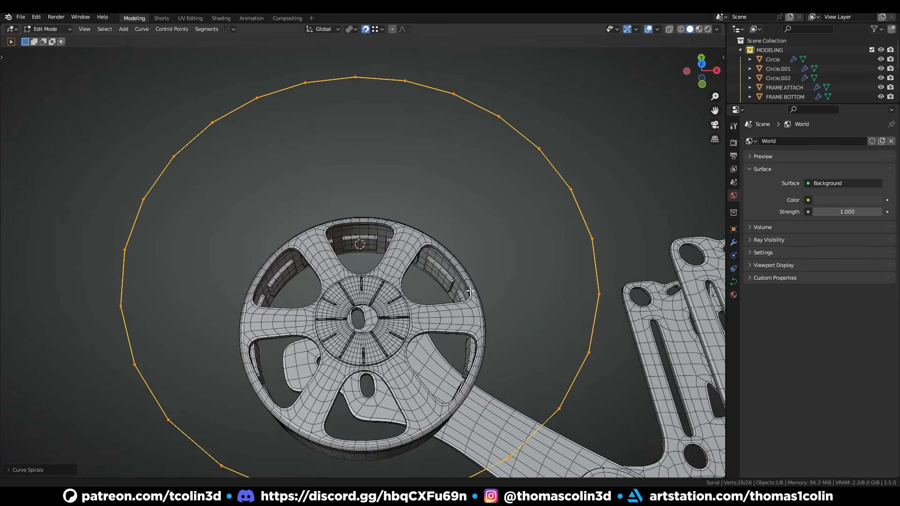
middle_click_drag(439, 269, 437, 237)
left_click(18, 470)
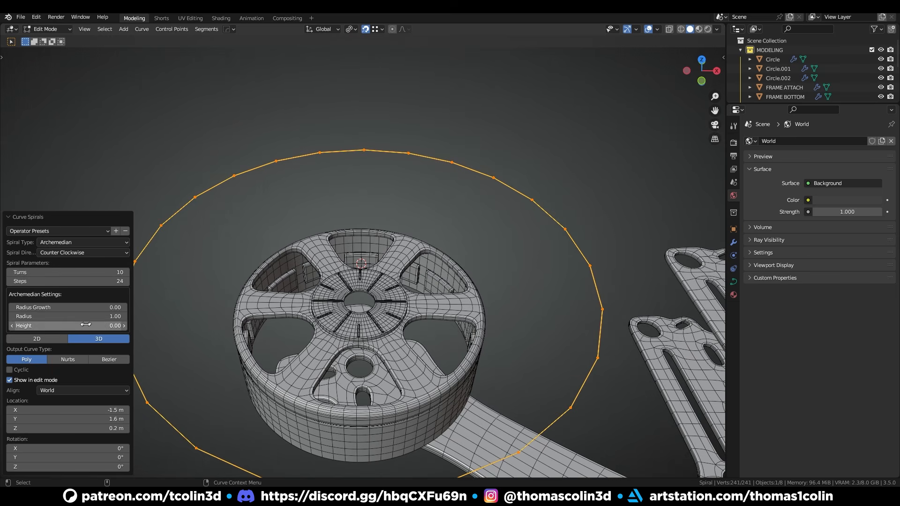
left_click_drag(86, 324, 60, 318)
mouse_move(281, 300)
middle_mouse_down()
mouse_move(290, 292)
mouse_move(281, 309)
middle_mouse_up()
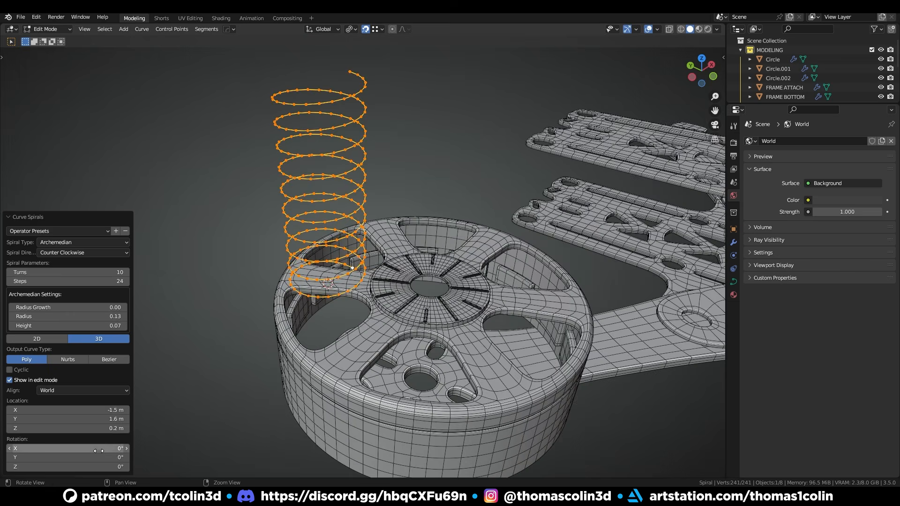
- Rotate the spiral 90° about X so it points toward the motor's centre
left_click(91, 445)
type("90")
key("Return")
key("KP_7")
scroll(502, 267, "up", 5)
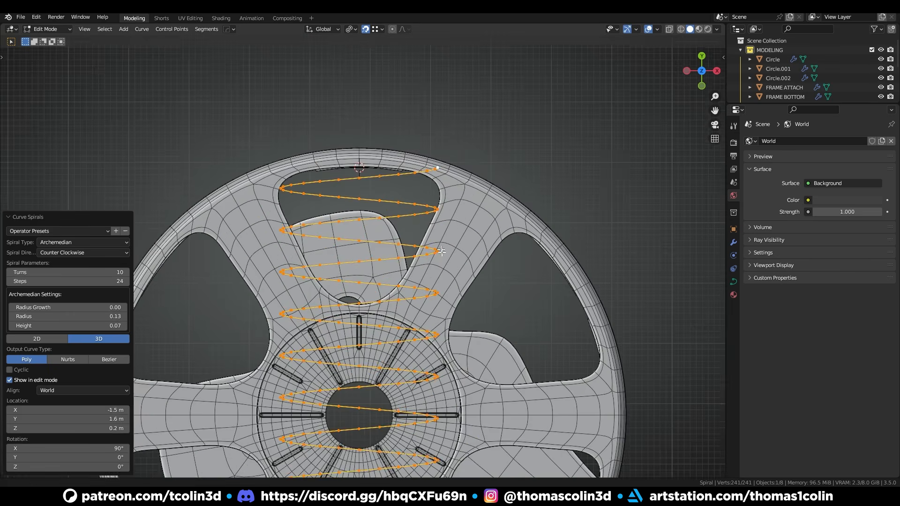
middle_click_drag(497, 253, 502, 303, "shift")
- Reduce the spiral's radius to 0.06 and height to 0.02, with a slightly negative radius growth so it tapers inward
left_click_drag(93, 326, 522, 211)
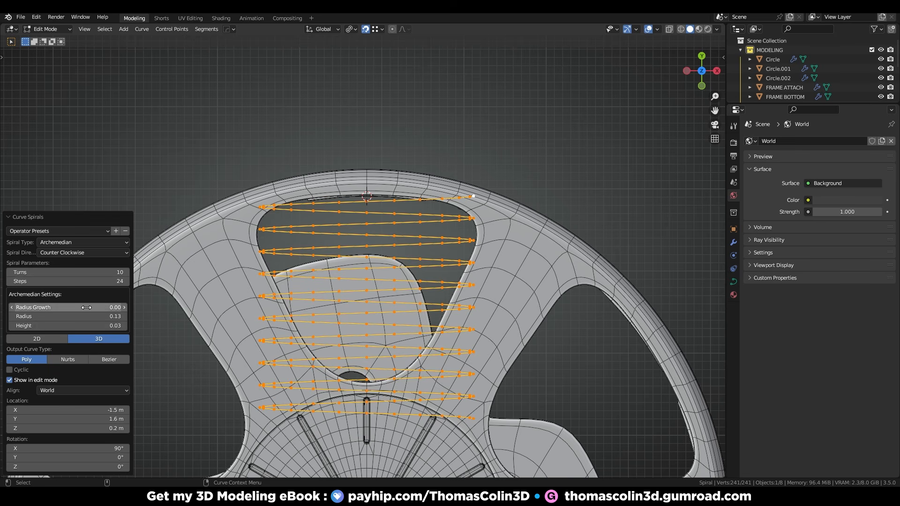
type("-0.01")
key("Return")
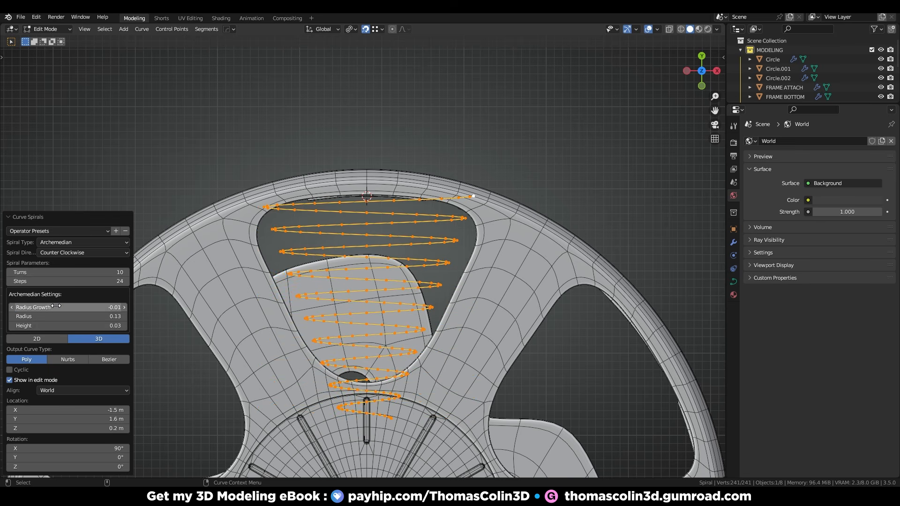
scroll(432, 346, "down", 3)
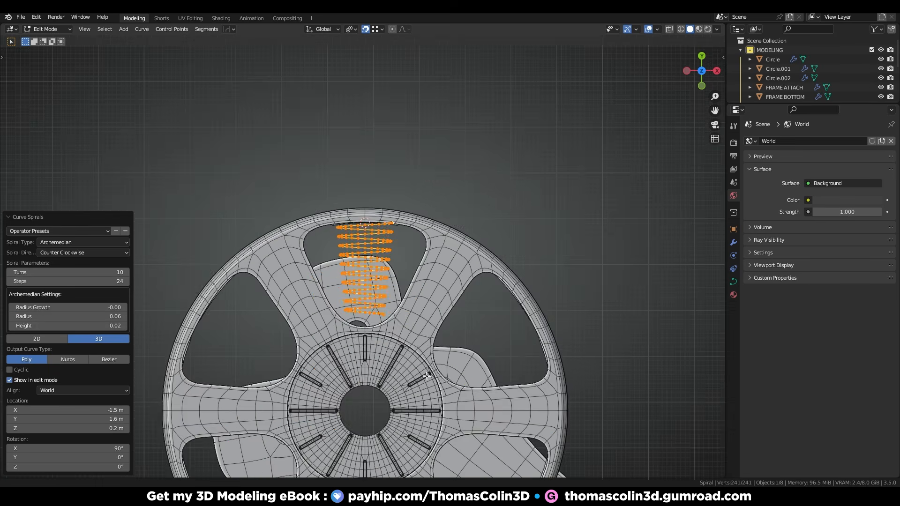
mouse_move(432, 346)
middle_mouse_down()
mouse_move(462, 325)
mouse_move(437, 346)
middle_mouse_up()
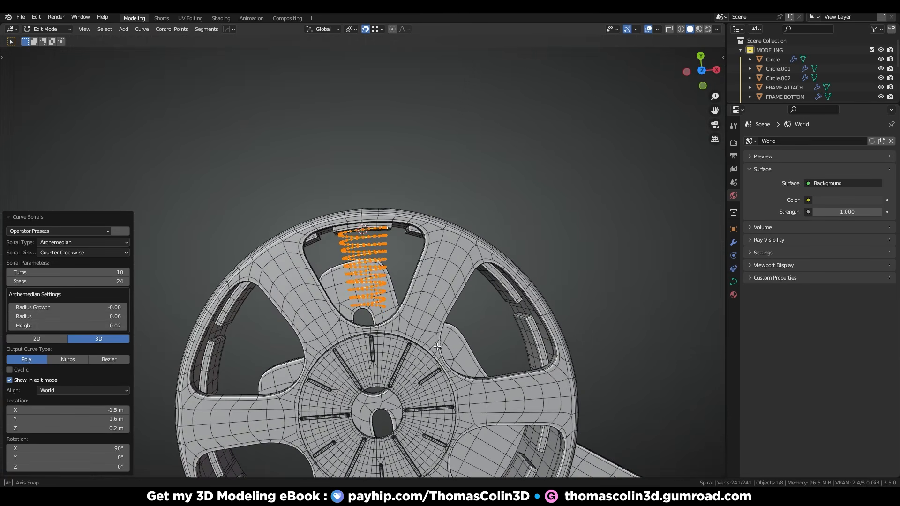
- Copy the spiral at equal angles around the motor's centre to form a ring of 14 coils
middle_click_drag(328, 254, 328, 157)
key("KP_Decimal")
left_click_drag(93, 314, 538, 196)
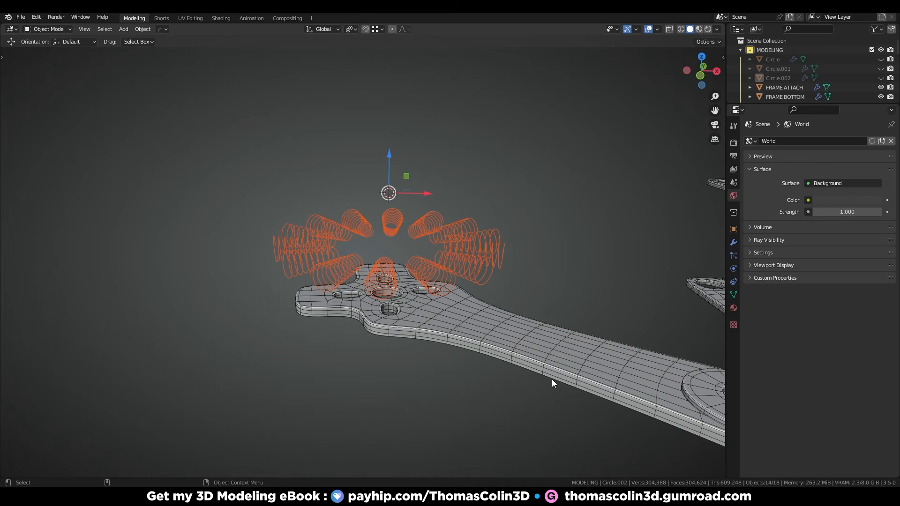
- Isolate the coils and delete a run of vertices at the open end of one coil
key("shift+h")
left_click(544, 187)
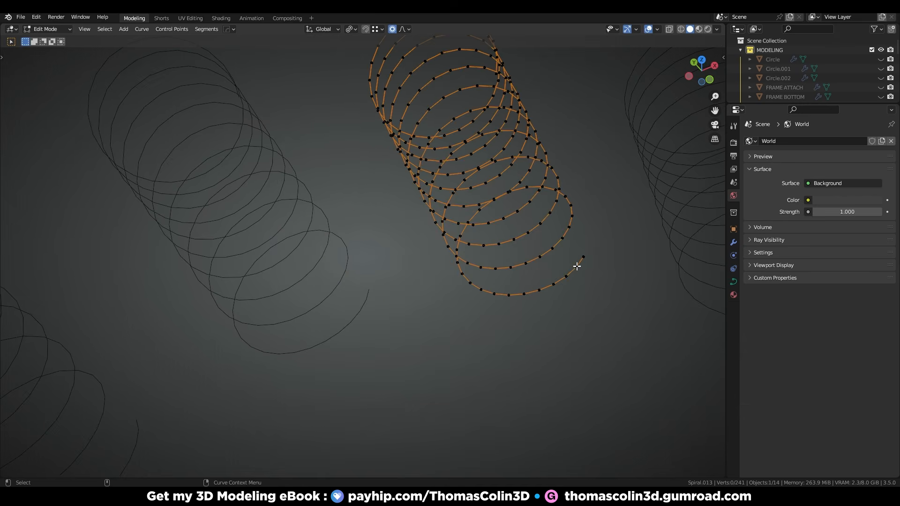
left_click_drag(494, 280, 607, 312)
left_click_drag(607, 314, 559, 270, "shift")
left_click_drag(470, 276, 488, 293, "shift")
middle_click_drag(470, 277, 413, 281)
left_click(437, 251, "shift")
left_click(400, 256, "shift")
middle_click_drag(438, 251, 384, 280)
key("x")
left_click(407, 208)
- Switch to the neighbouring coil and shorten it by deleting the vertices at its facing open end
key("alt+q")
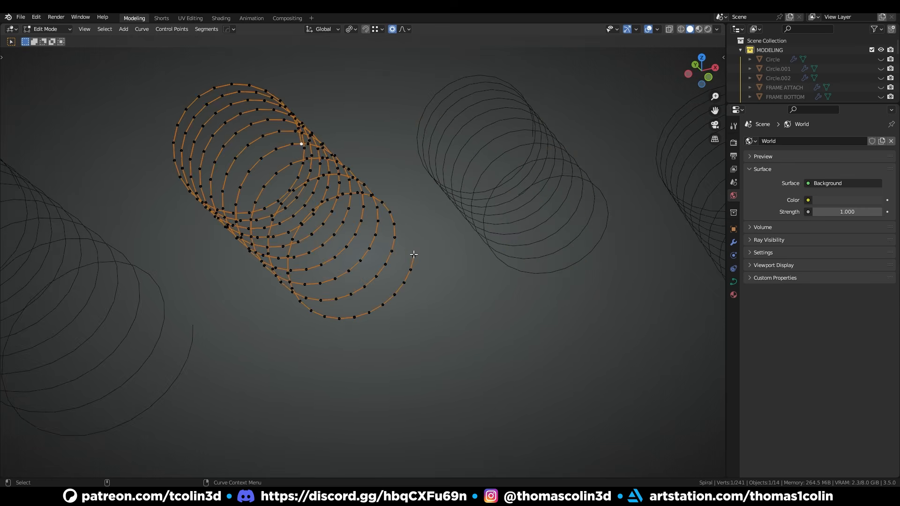
left_click(414, 254)
middle_click_drag(419, 304, 424, 290)
left_click(406, 292)
key("Tab")
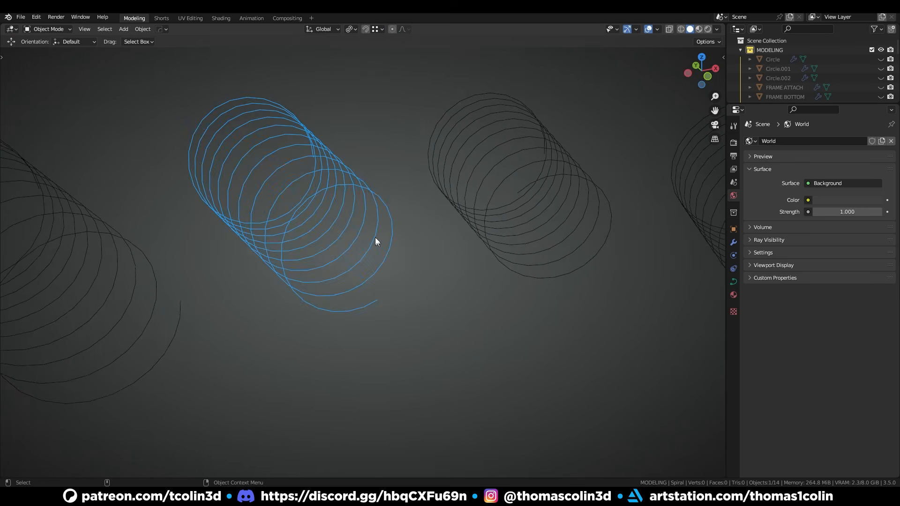
- Join the two trimmed coils into one curve and connect their facing ends with a segment
left_click(469, 199, "shift")
key("ctrl+j")
key("Tab")
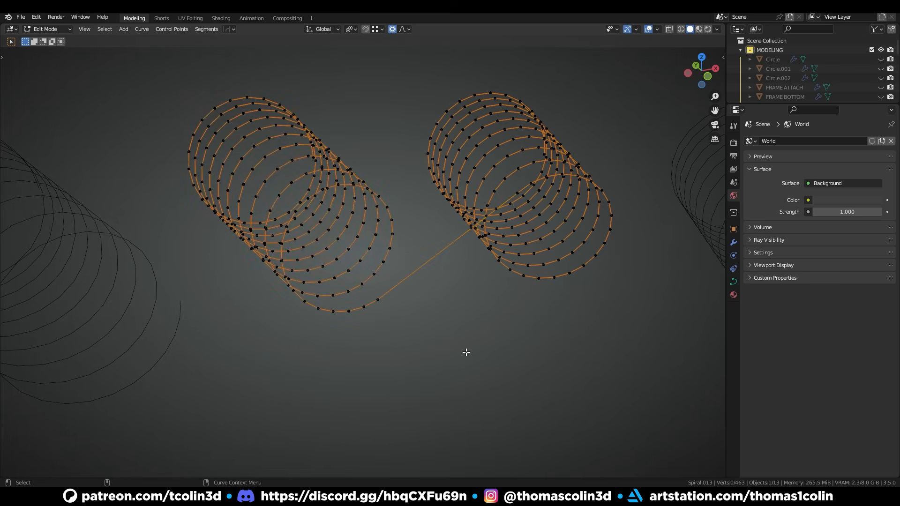
- Delete a single surplus vertex from the joined coil curve
middle_click_drag(467, 353, 448, 307)
left_click(498, 161)
key("x")
left_click(494, 165)
- Delete the run of vertices at the joined curve's other open end to shorten its last turn
middle_click_drag(492, 169, 351, 263)
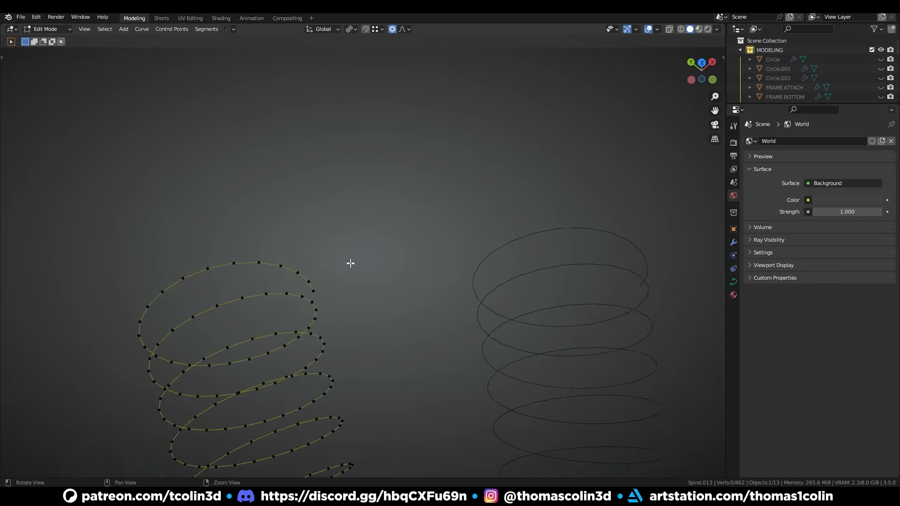
left_click(261, 249)
left_click_drag(351, 263, 275, 259, "alt")
left_click(288, 247, "shift")
left_click(305, 259, "shift")
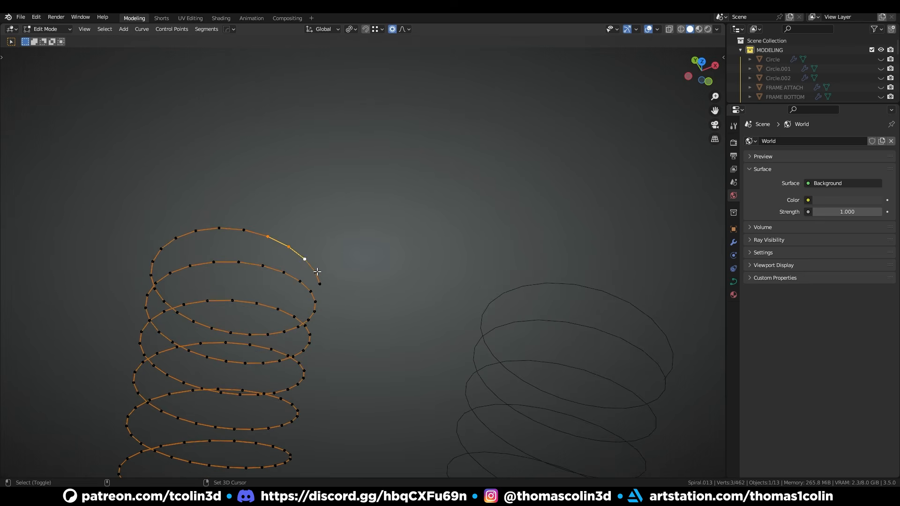
key("x")
left_click(404, 248)
key("Tab")
- Switch to the neighbouring coil and delete the run of 15 vertices at its open end to shorten the last turn
middle_click_drag(590, 330, 481, 304, "shift")
left_click(530, 305)
key("Tab")
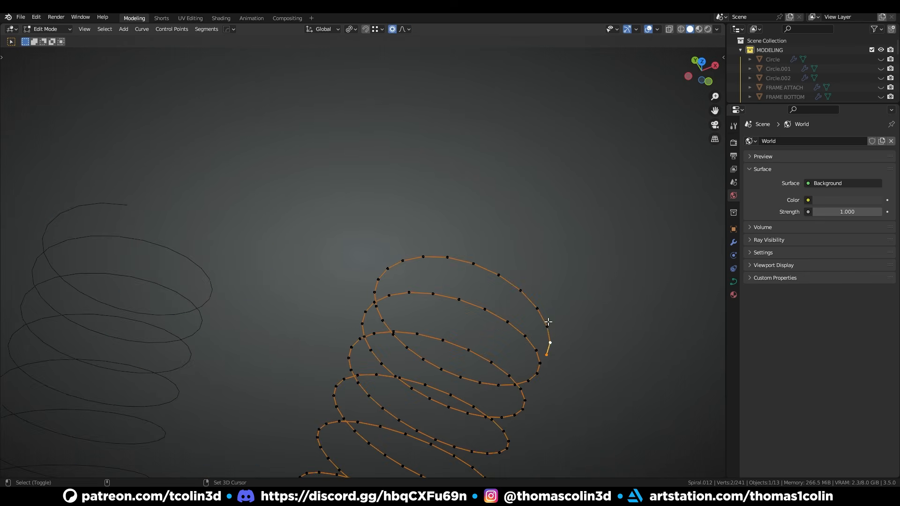
mouse_move(413, 257)
left_mouse_down("alt")
mouse_move(412, 237)
mouse_move(372, 251)
mouse_move(413, 258)
left_mouse_up("alt")
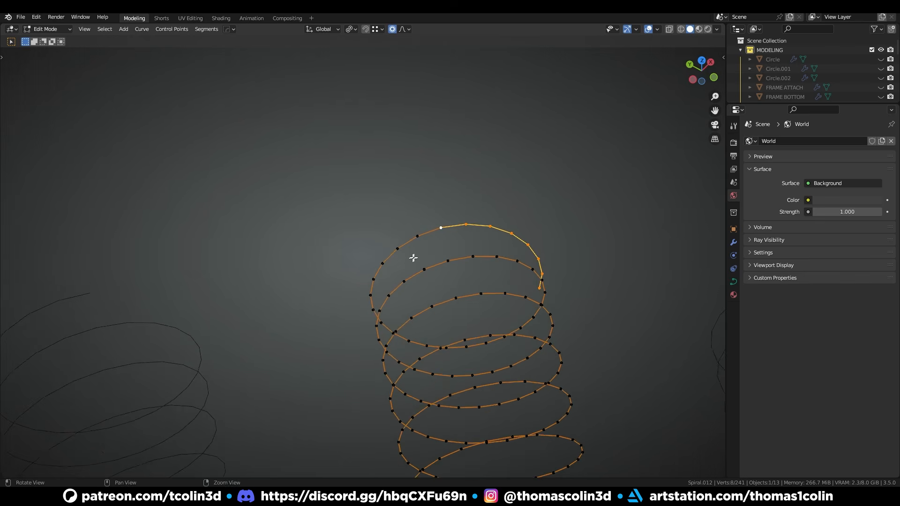
left_click(371, 278, "shift")
left_click(370, 295, "shift")
left_click(372, 307, "shift")
middle_click_drag(330, 310, 452, 263, "alt")
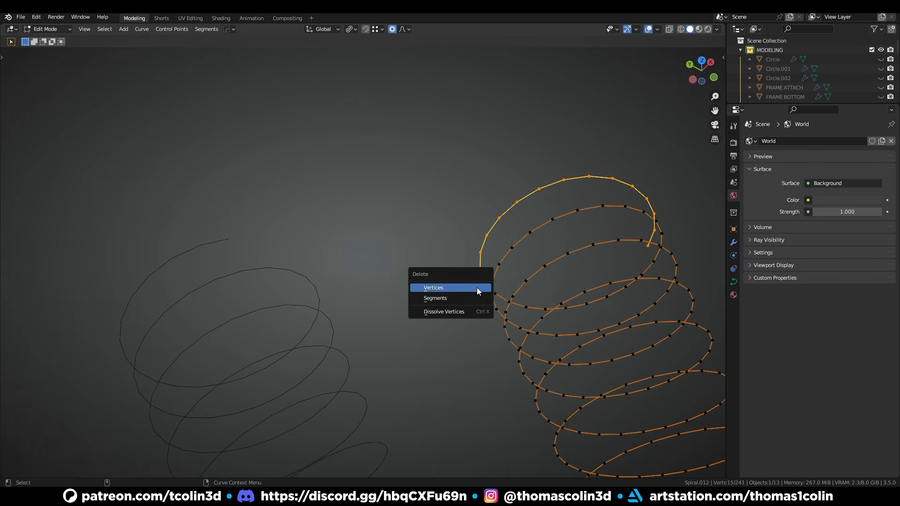
left_click(477, 288)
- Join the shortened coil with the adjacent coil curve and connect their facing open ends
key("Tab")
left_click(215, 244)
left_click(497, 278, "shift")
key("Tab")
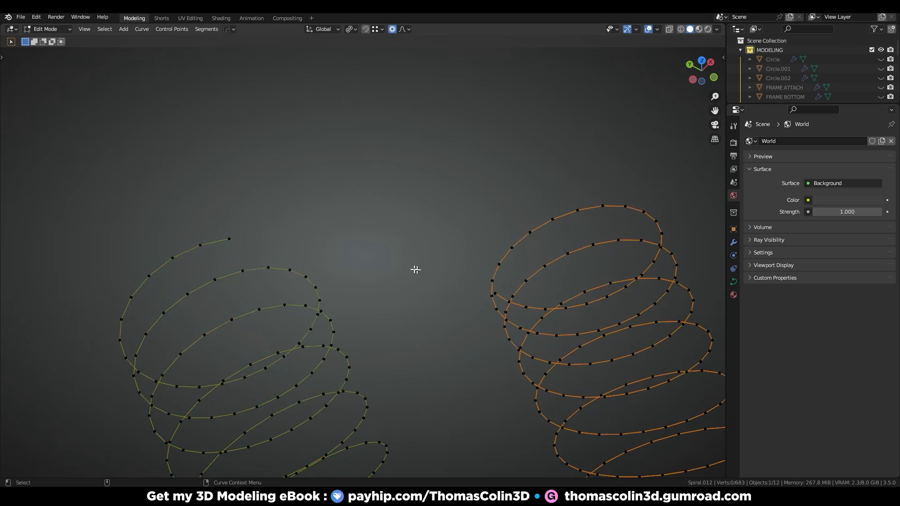
left_click(230, 235)
key("alt+a")
middle_click_drag(515, 295, 424, 200)
middle_click_drag(291, 352, 295, 261)
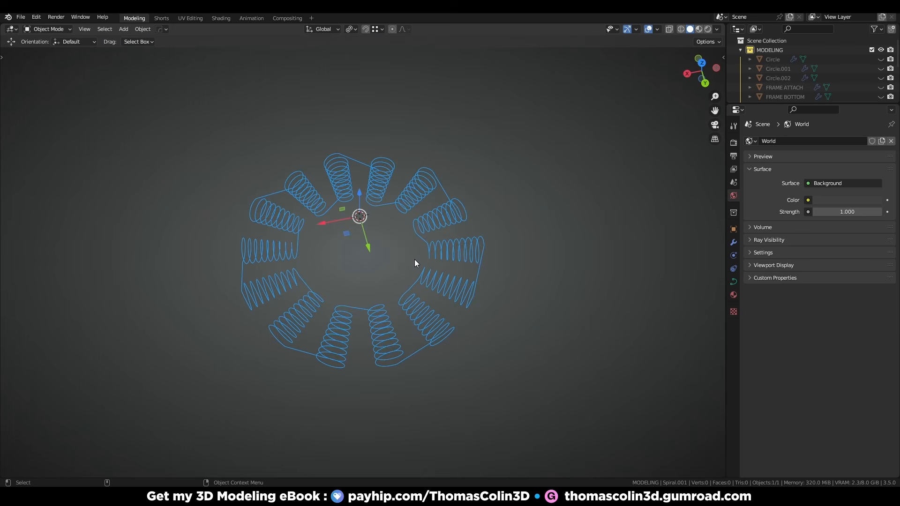
- Give the connected coil curve a round bevel with a depth of 0.008 m and convert it to a mesh
key("alt+a")
middle_click_drag(417, 226, 551, 258)
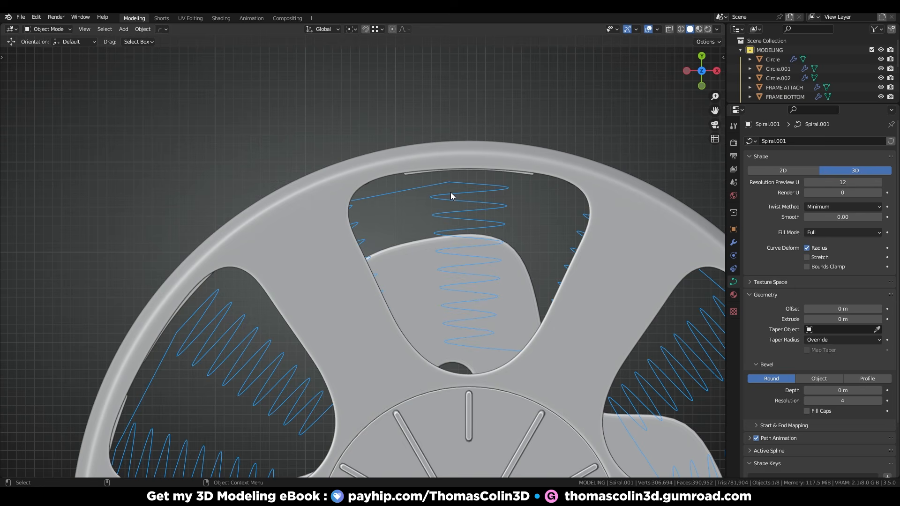
left_click_drag(843, 390, 861, 390)
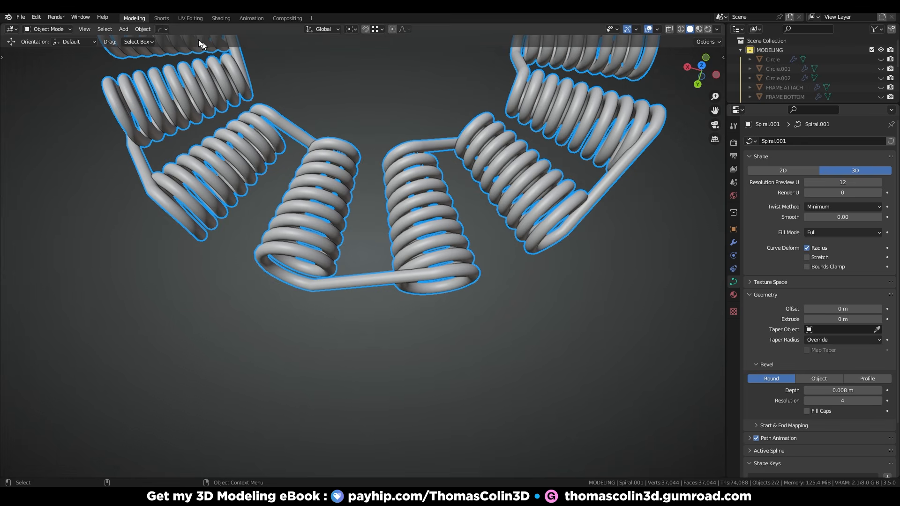
left_click(143, 30)
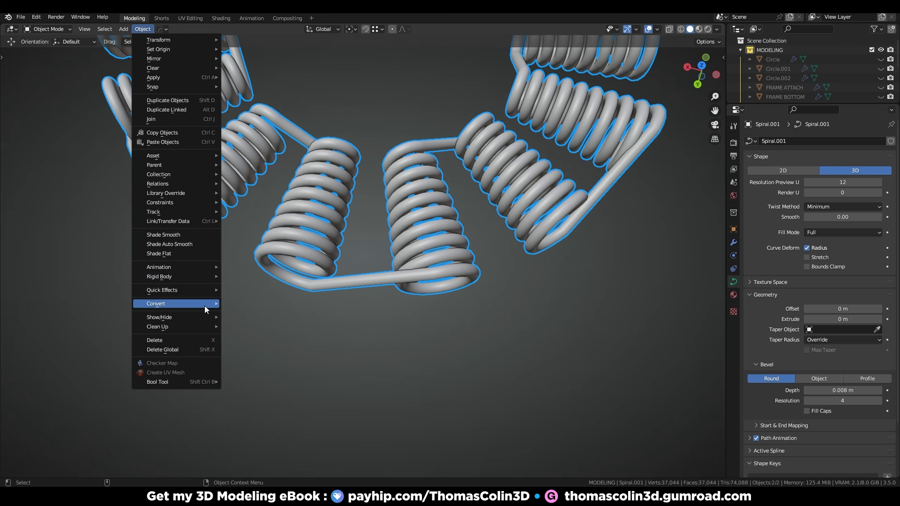
mouse_move(205, 304)
left_click(296, 305)
- Add a centred loop cut across each outer wire that connects two neighbouring coils around the ring
scroll(387, 268, "up", 2)
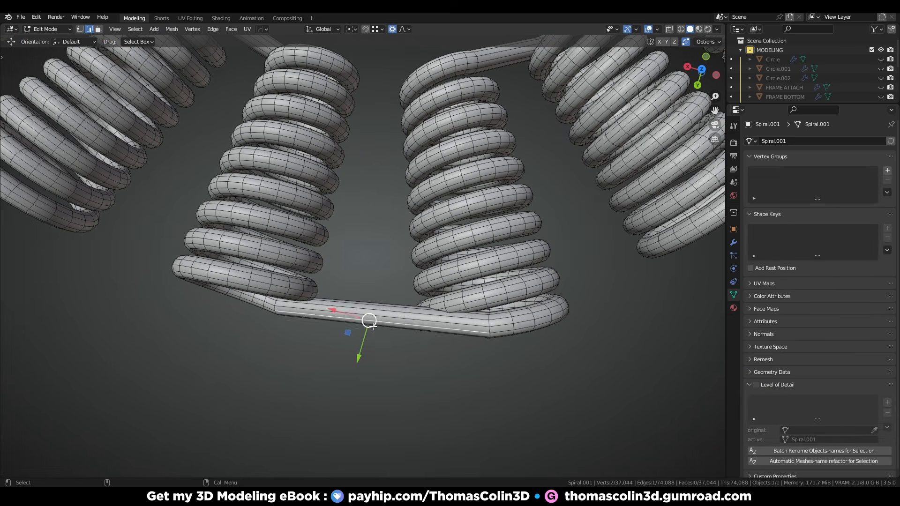
left_click(378, 323)
right_click(376, 326)
key("KP_7")
key("ctrl+r")
left_click(524, 246)
right_click(524, 246)
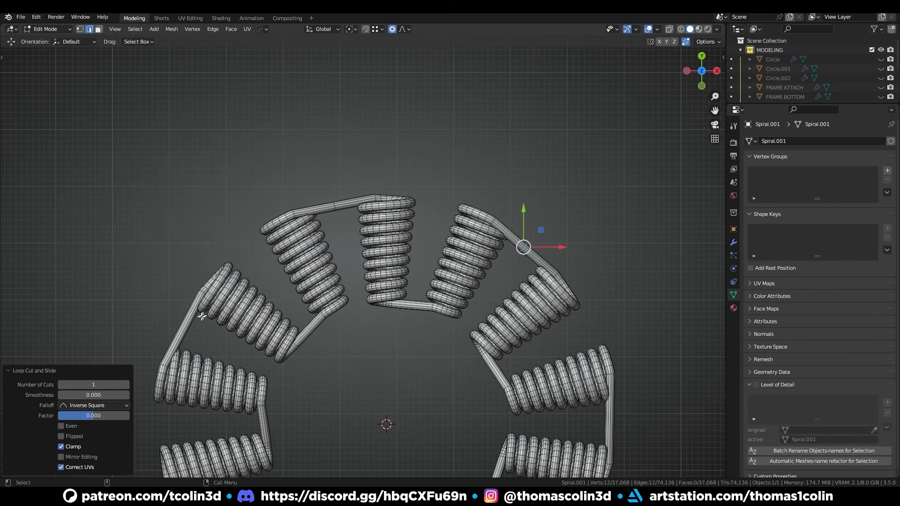
key("ctrl+r")
left_click(183, 326)
key("ctrl+r")
middle_click_drag(183, 327, 193, 170, "shift")
left_click(195, 368)
right_click(196, 368)
key("ctrl+r")
middle_click_drag(366, 314, 368, 234, "shift")
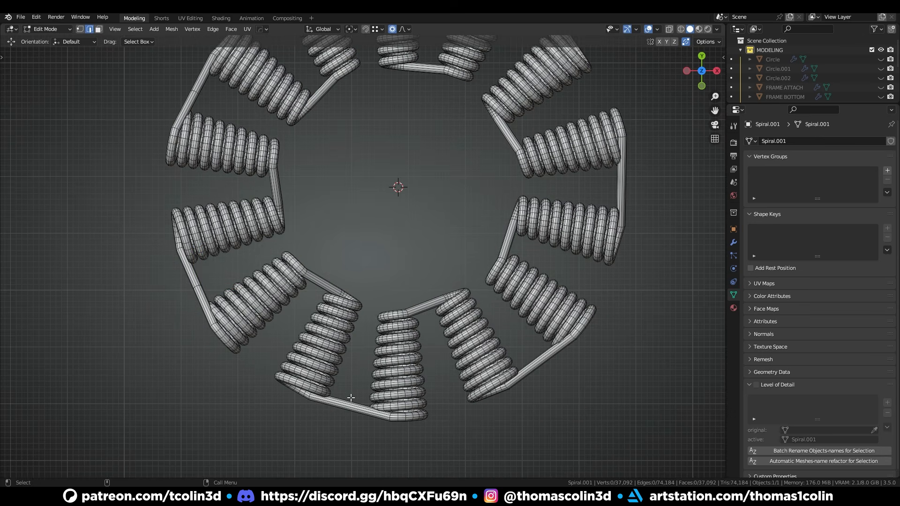
left_click(351, 405)
right_click(352, 404)
key("ctrl+r")
left_click(539, 360)
right_click(539, 361)
- Select the centre loops of all outer connecting wires and scale them outward by about 1.02 with proportional editing
middle_click_drag(619, 181, 634, 248, "shift")
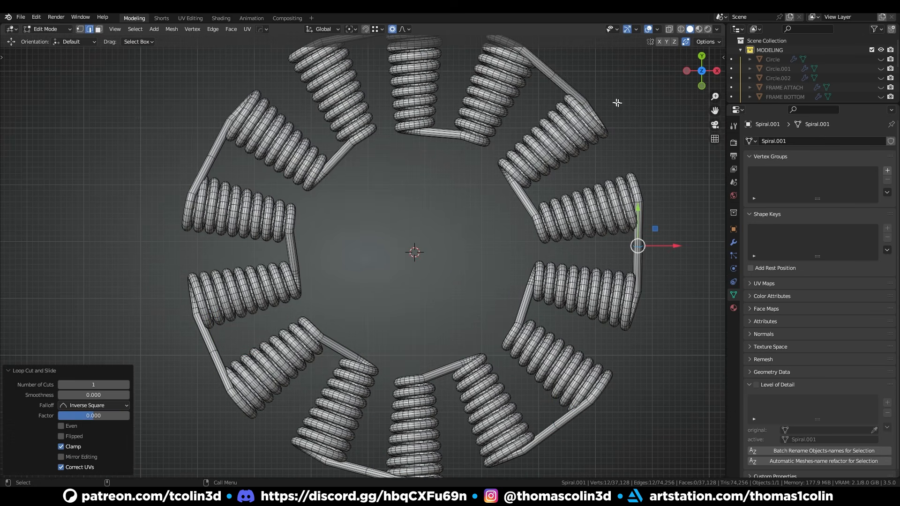
left_click(551, 71, "alt+shift")
middle_click_drag(581, 452, 512, 359, "shift")
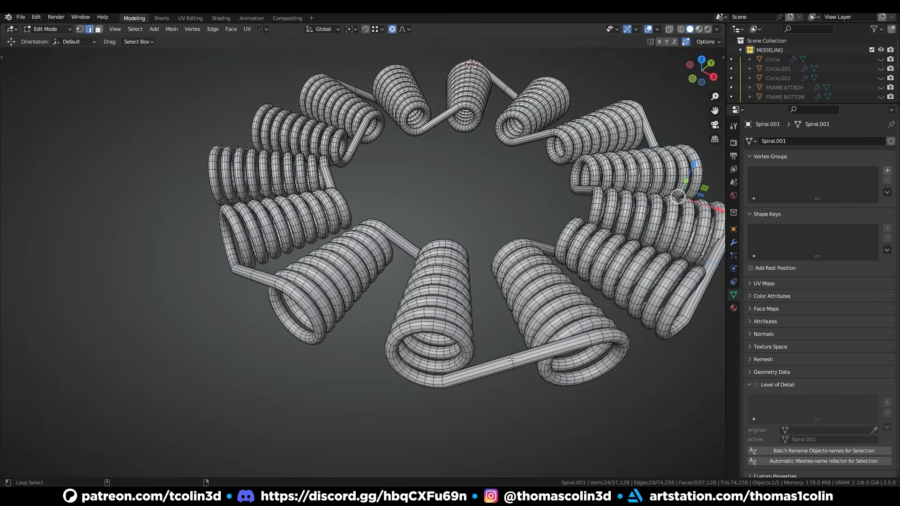
left_click_drag(320, 293, 380, 294, "alt")
left_click(346, 332, "alt+shift")
middle_click_drag(346, 332, 451, 332, "alt")
left_click_drag(314, 277, 374, 271, "alt")
scroll(374, 272, "up", 2)
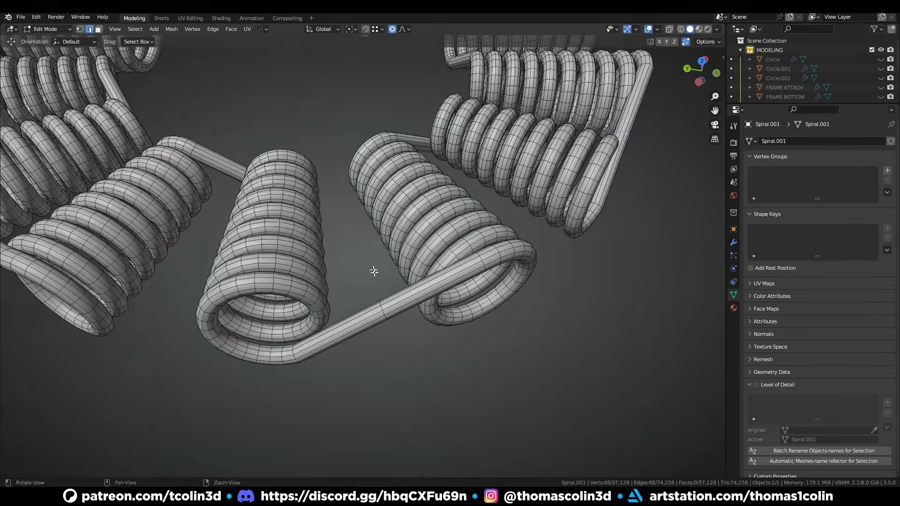
left_click(384, 308, "alt+shift")
middle_click_drag(384, 308, 445, 311)
scroll(412, 329, "up", 2)
middle_click_drag(399, 342, 397, 289, "shift")
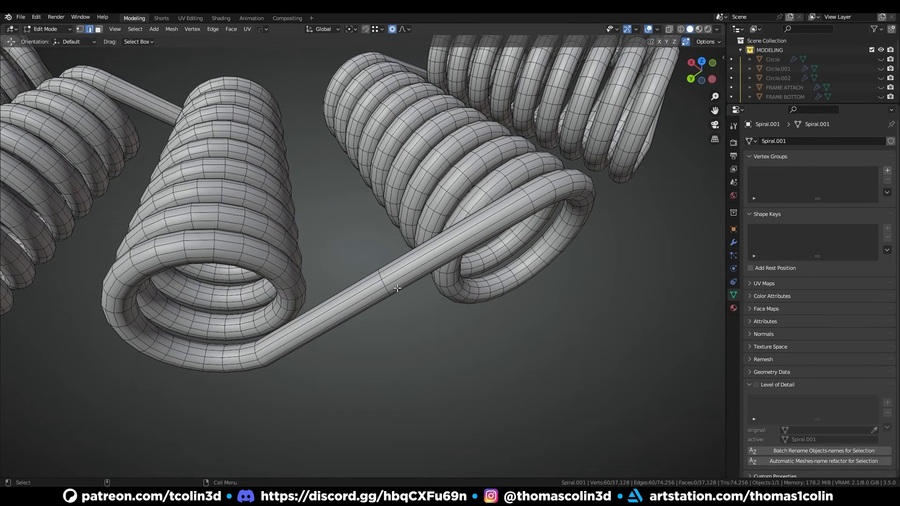
scroll(411, 212, "down", 3)
middle_click_drag(315, 291, 374, 297)
scroll(373, 298, "up", 3)
left_click(333, 315, "alt+shift")
key("s")
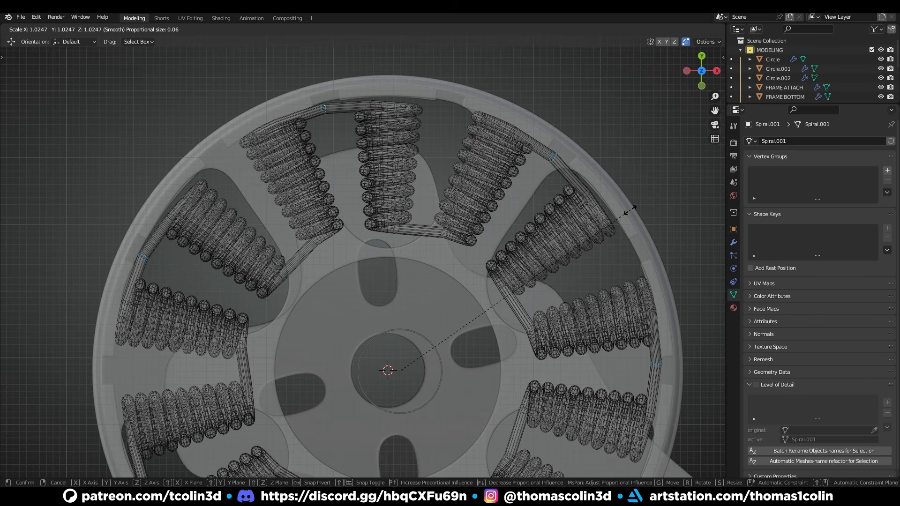
left_click(630, 211)
- Bevel the selected loops on the connecting wires and check the bends between the coils
key("ctrl+b")
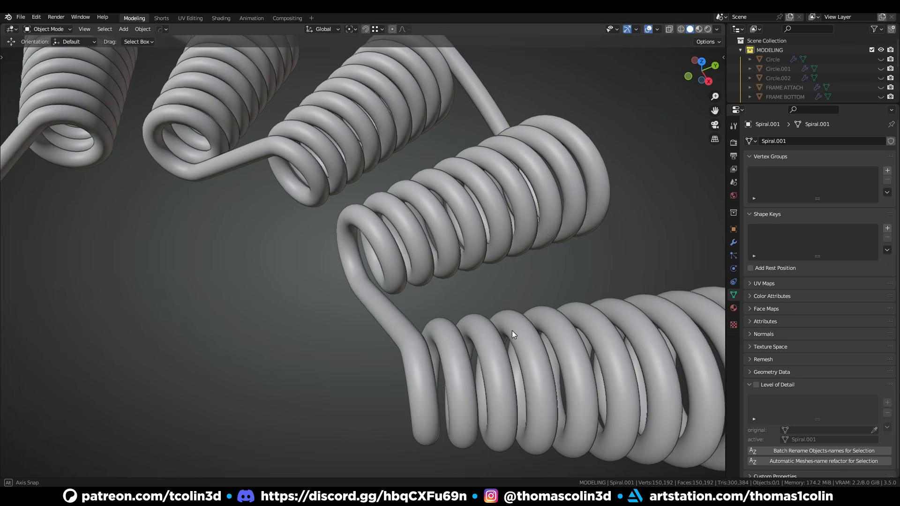
middle_click_drag(512, 331, 566, 348)
scroll(366, 314, "down", 5)
scroll(367, 313, "up", 5)
middle_click_drag(367, 314, 350, 329)
scroll(349, 329, "down", 2)
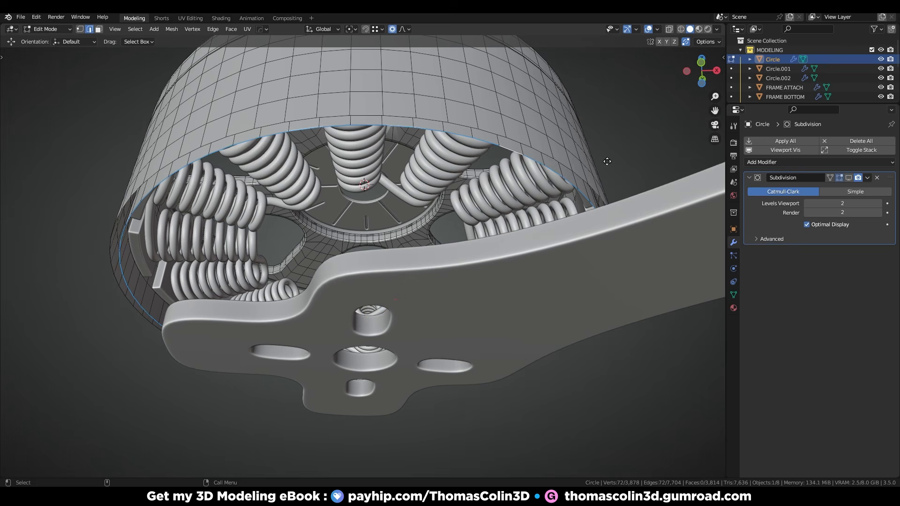
- Extrude the motor housing's lower rim loop inward and lower the new loop about 0.01 m along Z
key("e")
left_click(577, 174)
key("e")
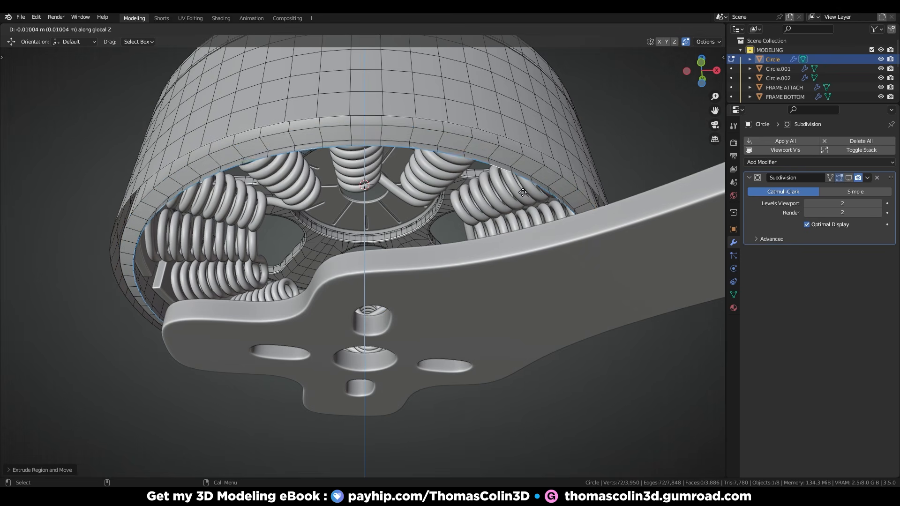
left_click(528, 195)
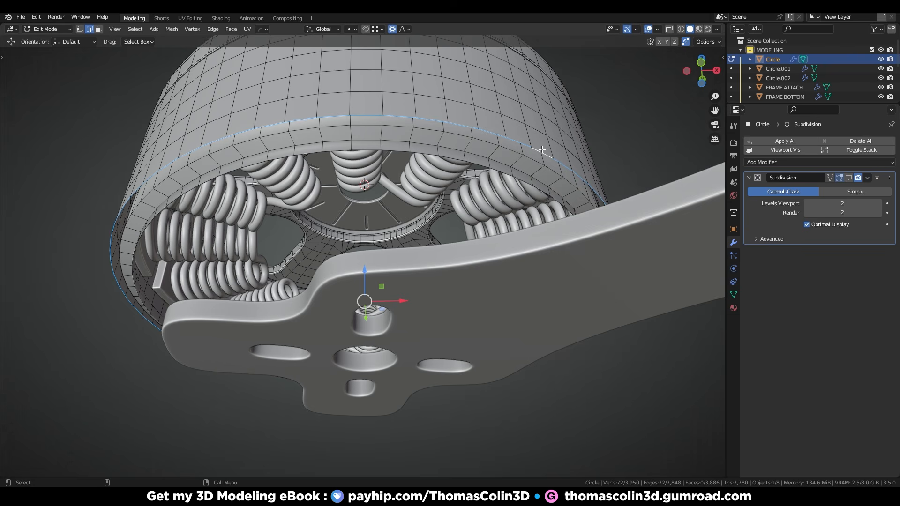
- Extrude the housing's outer rim loop down to the inner loop's level and bridge the two loops
key("e")
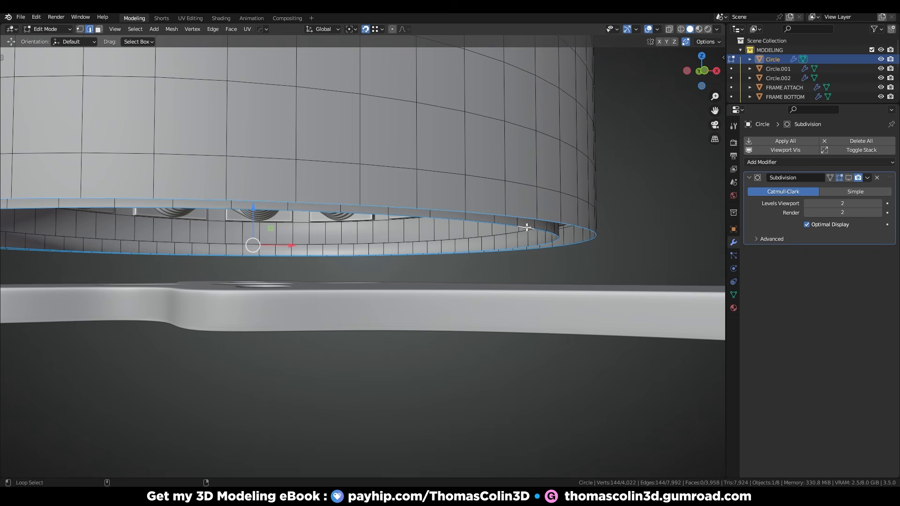
right_click(593, 226)
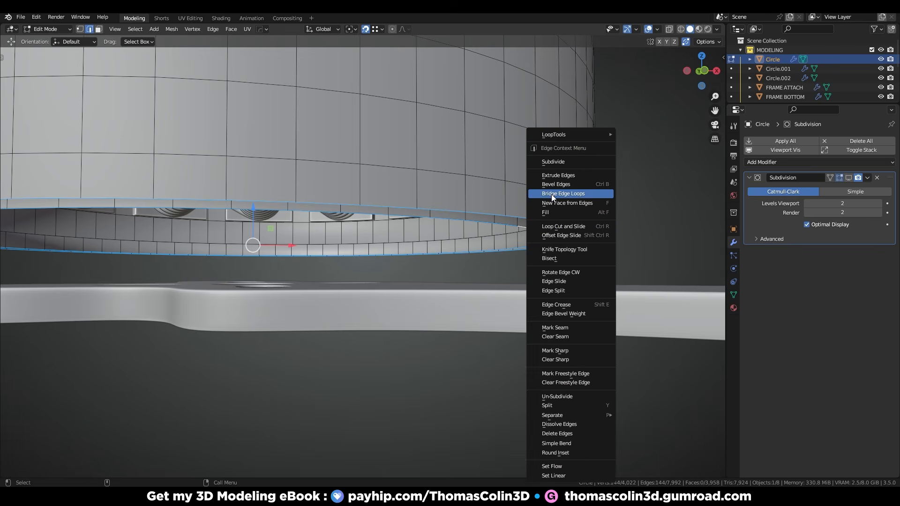
left_click(551, 194)
- Bevel the edge loops of the housing's new lower lip with 2 segments
middle_click_drag(551, 195, 399, 286)
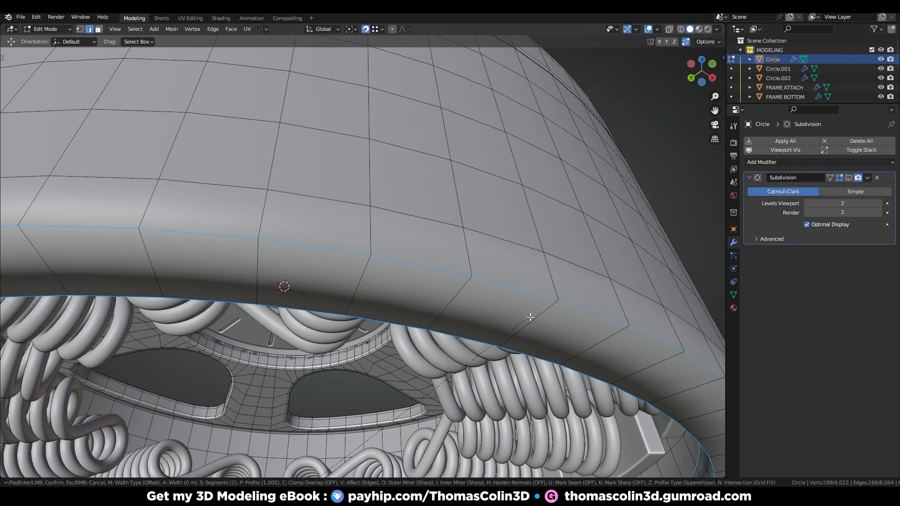
key("ctrl+b")
left_click(541, 320)
- Add a cylinder with 84 vertices at the centre of the magnet ring
key("shift+a")
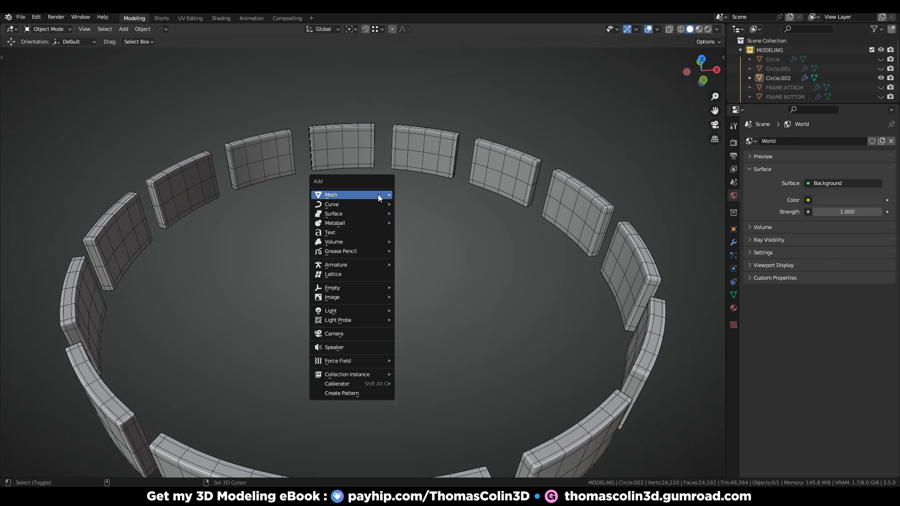
mouse_move(378, 194)
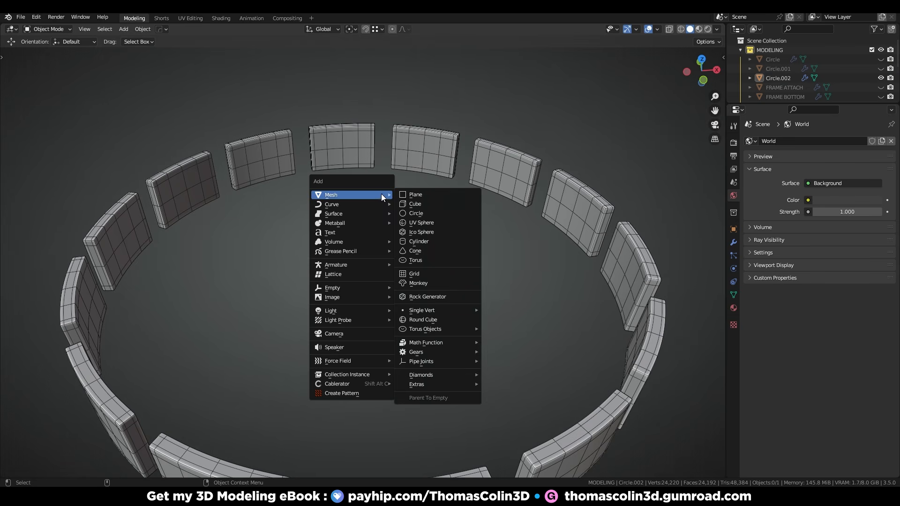
left_click(423, 242)
left_click(44, 469)
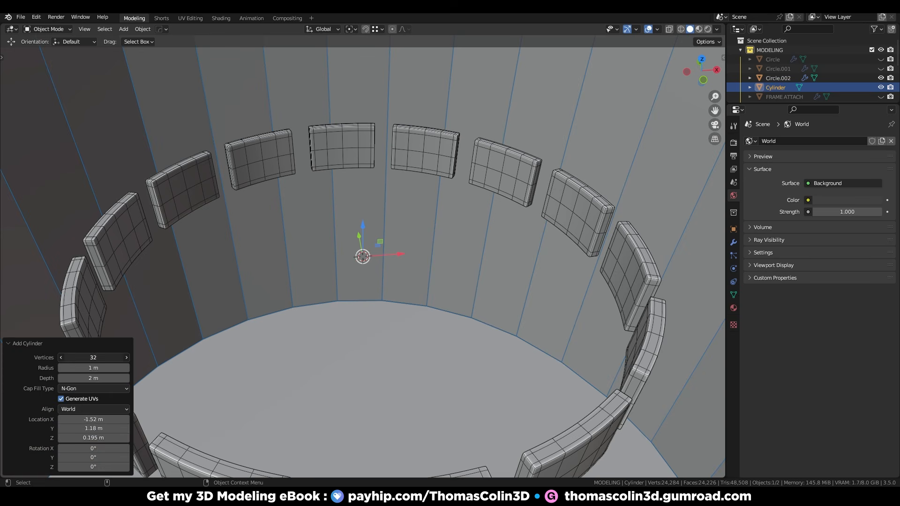
key("Return")
- Scale the cylinder down to fit inside the magnet ring and flatten it along Z by a factor of 0.318
key("Tab")
key("s")
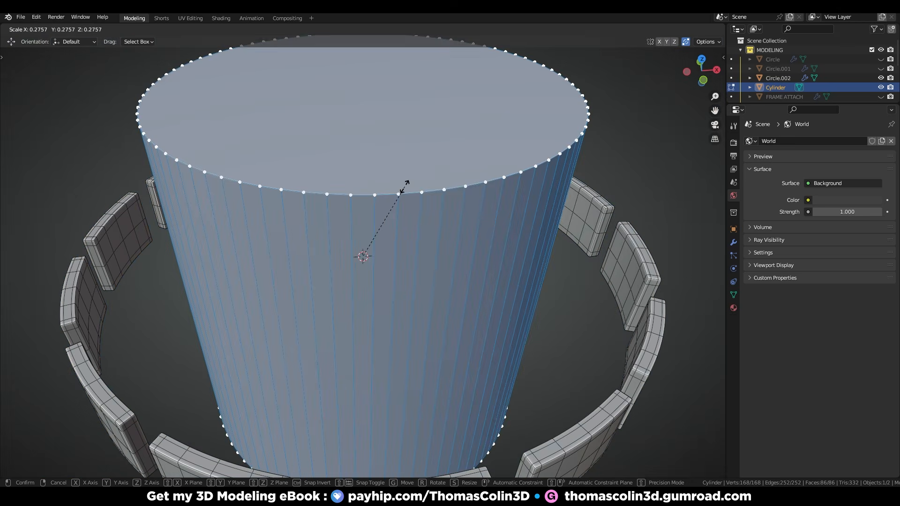
left_click(376, 197)
key("s")
key("z")
left_click(441, 219)
- Adjust the cylinder's height along Z and add one horizontal loop cut around its side
key("KP_1")
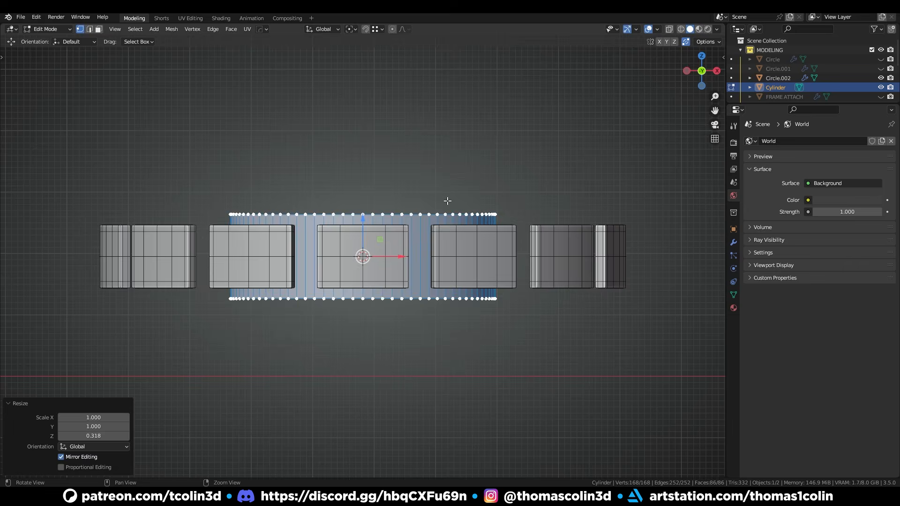
scroll(446, 201, "up", 2)
key("s")
key("z")
left_click(497, 197)
key("alt+z")
key("s")
key("z")
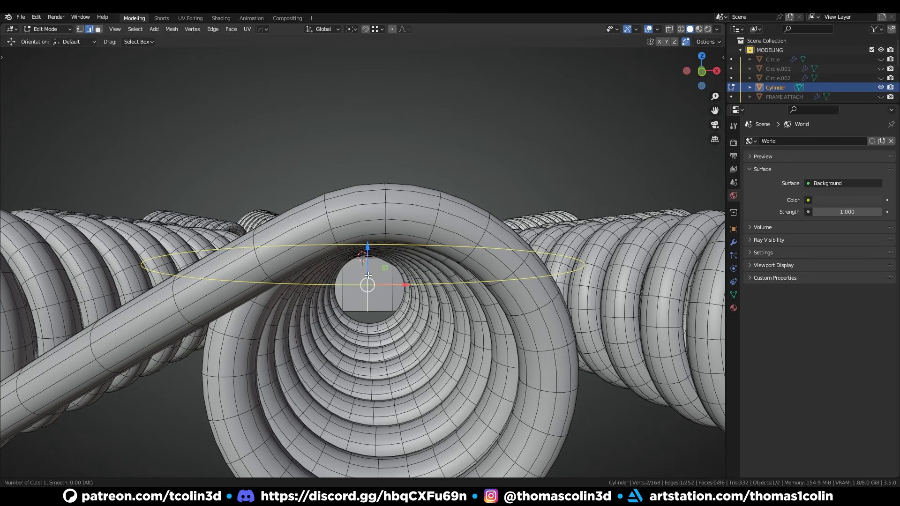
left_click(368, 276)
scroll(447, 153, "down", 4)
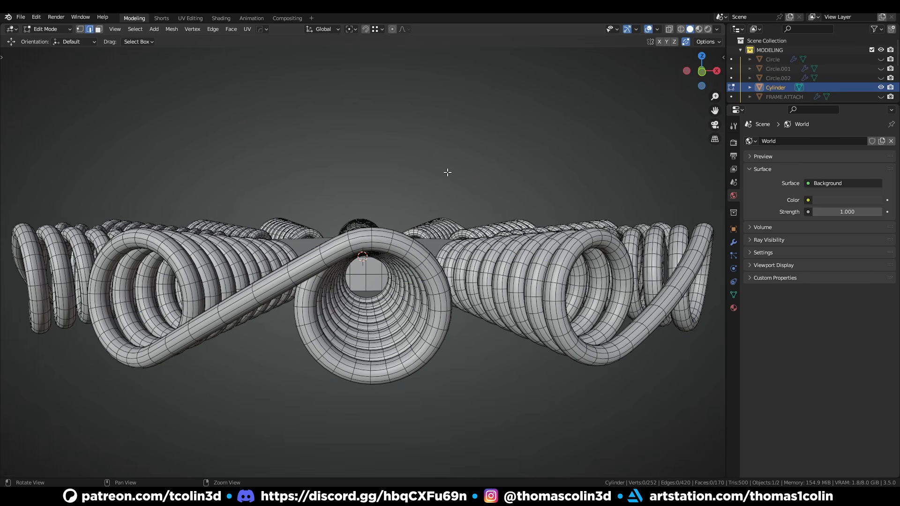
- Select the cylinder's side faces that lie behind each coil opening, going around the ring
left_click_drag(355, 285, 352, 282, "alt")
left_click_drag(351, 262, 379, 285, "shift")
left_click_drag(378, 285, 346, 276, "alt")
left_click_drag(345, 249, 374, 279, "shift")
mouse_move(373, 279)
left_mouse_down("alt")
mouse_move(356, 276)
mouse_move(383, 279)
left_mouse_up("alt")
left_click_drag(384, 279, 362, 277, "alt")
left_click_drag(364, 257, 365, 276, "shift")
left_click_drag(359, 254, 367, 271, "shift")
left_click_drag(364, 270, 345, 267, "alt")
left_click_drag(354, 257, 379, 276, "shift")
left_click_drag(378, 276, 357, 271, "alt")
mouse_move(356, 254)
left_mouse_down("shift")
mouse_move(381, 274)
mouse_move(360, 253)
left_mouse_up("shift")
left_click_drag(392, 261, 370, 263, "alt")
mouse_move(374, 265)
left_mouse_down("shift")
mouse_move(361, 253)
mouse_move(375, 263)
left_mouse_up("shift")
left_click_drag(375, 264, 365, 254, "shift")
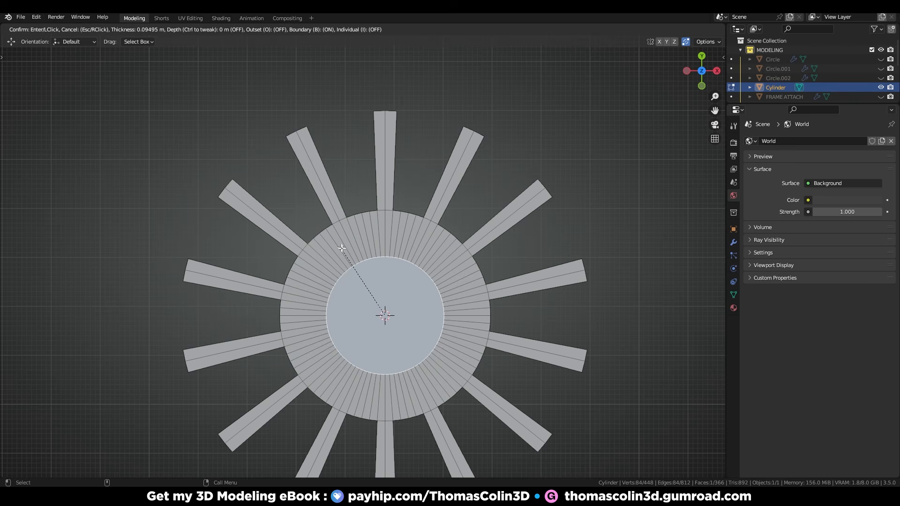
- Inset the spoked hub's flat cap toward its centre and delete the inner face to open a centre hole
left_click(352, 263)
key("x")
left_click(356, 285)
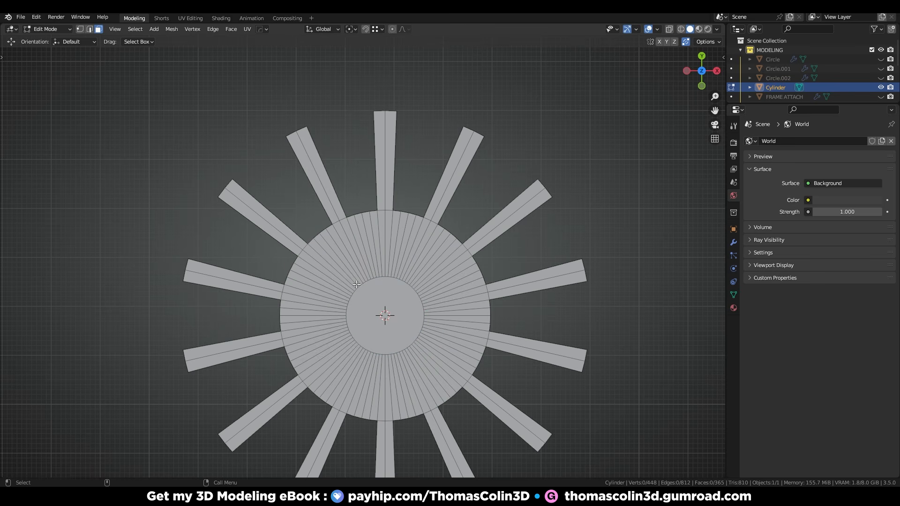
- Select the upper spoke with its wedge of the hub and delete the rest of the spoked mesh
key("alt+z")
scroll(384, 211, "up", 2)
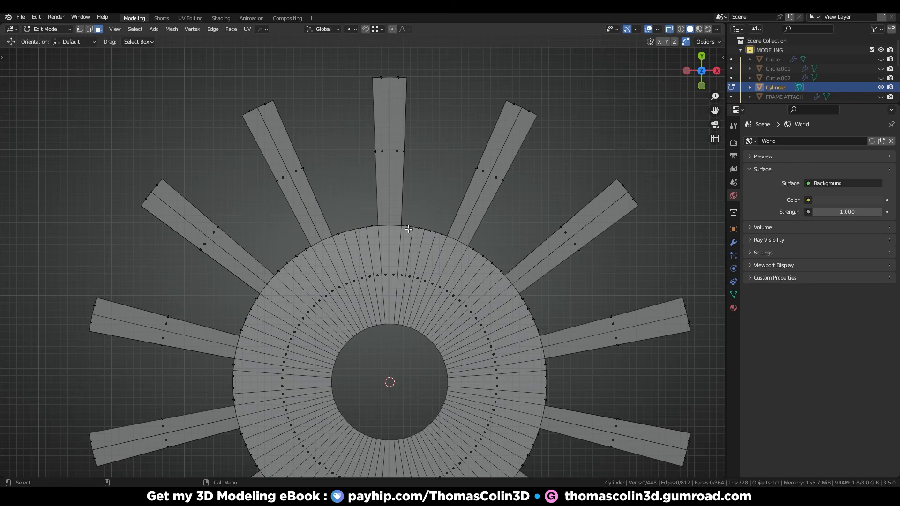
left_click_drag(357, 211, 429, 234)
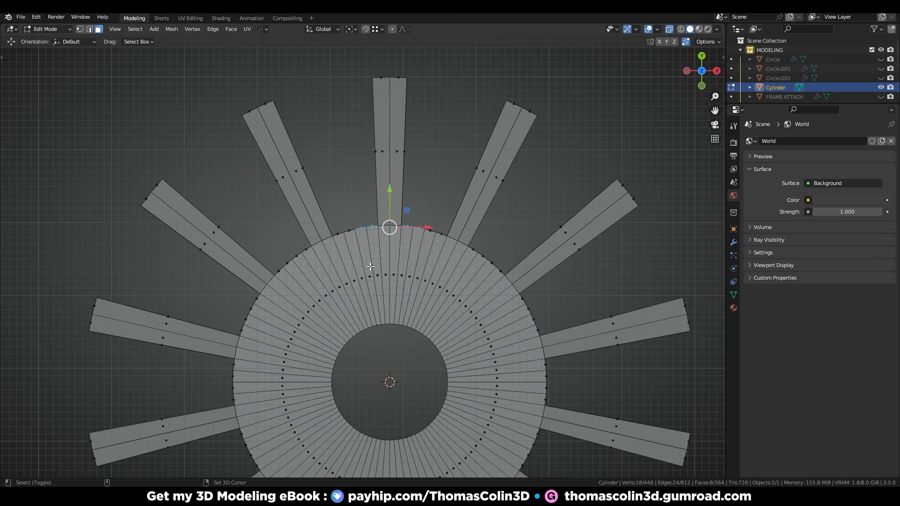
left_click_drag(368, 267, 411, 288, "shift")
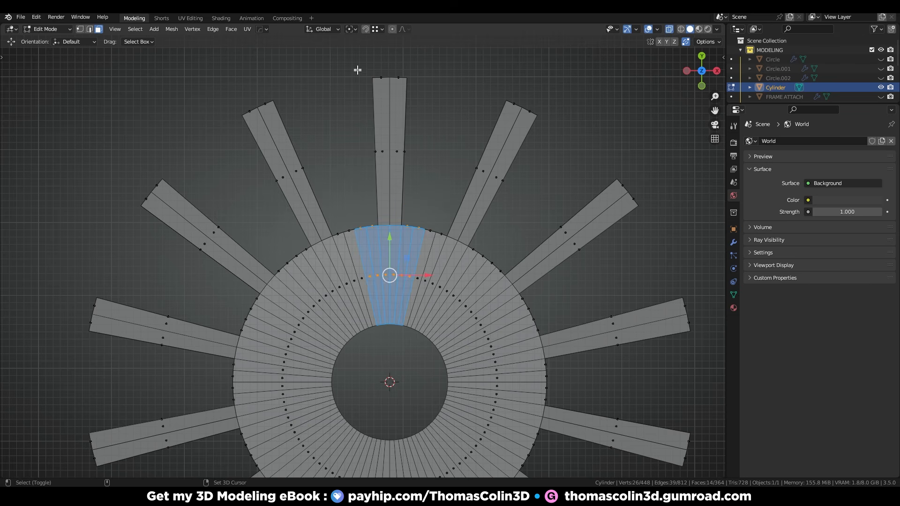
left_click_drag(358, 70, 411, 222, "shift")
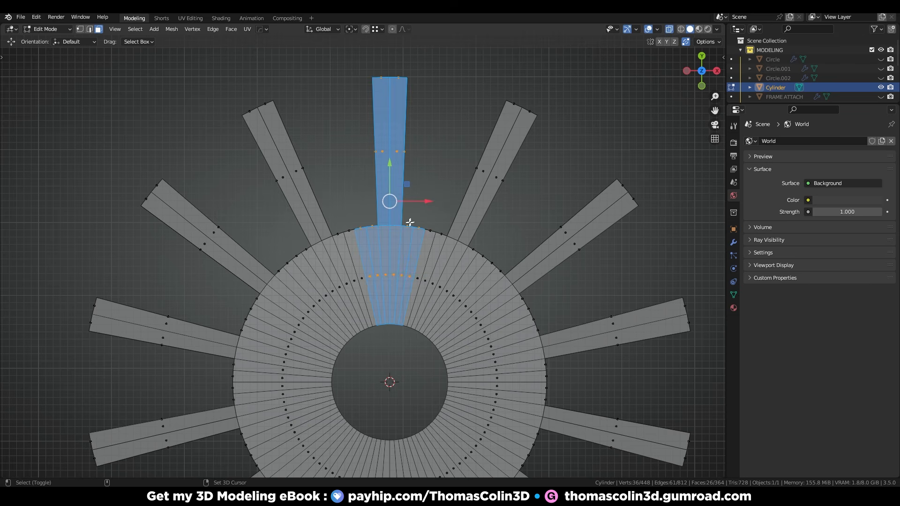
key("ctrl+i")
key("x")
left_click(373, 225)
- Select the faces capping the remaining spoke's outer end and delete them to leave it open
middle_click_drag(373, 225, 539, 252, "shift")
scroll(353, 267, "up", 4)
left_click_drag(352, 268, 402, 312)
key("x")
left_click(401, 311)
- Duplicate the edge loop at the spoke's base and move the copy about 0.203 m along Y to the open tip
middle_click_drag(401, 311, 457, 290)
left_click(577, 214, "alt")
key("shift+d")
right_click(578, 214)
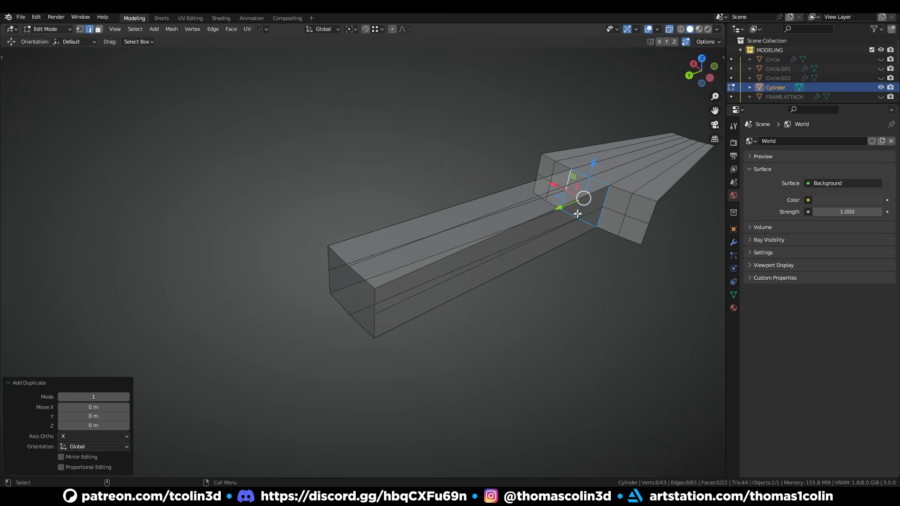
key("g")
key("y")
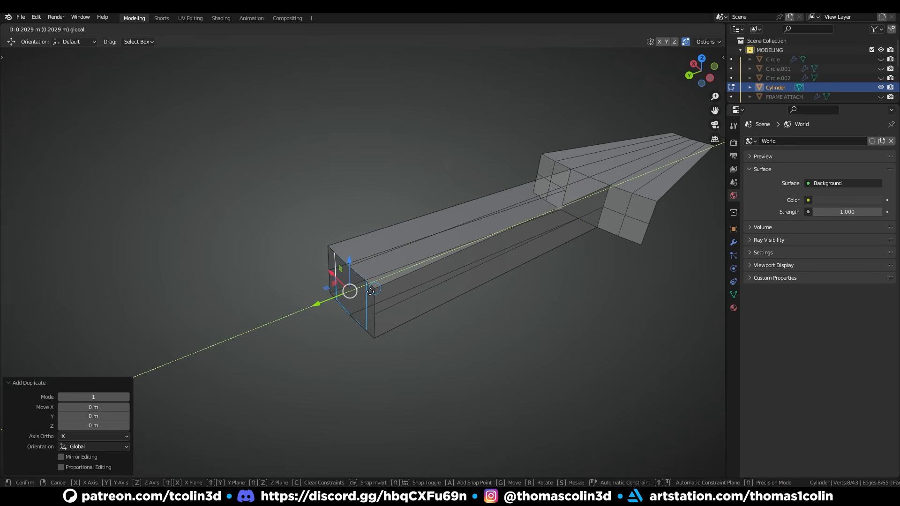
left_click(370, 291)
middle_click_drag(371, 292, 446, 257)
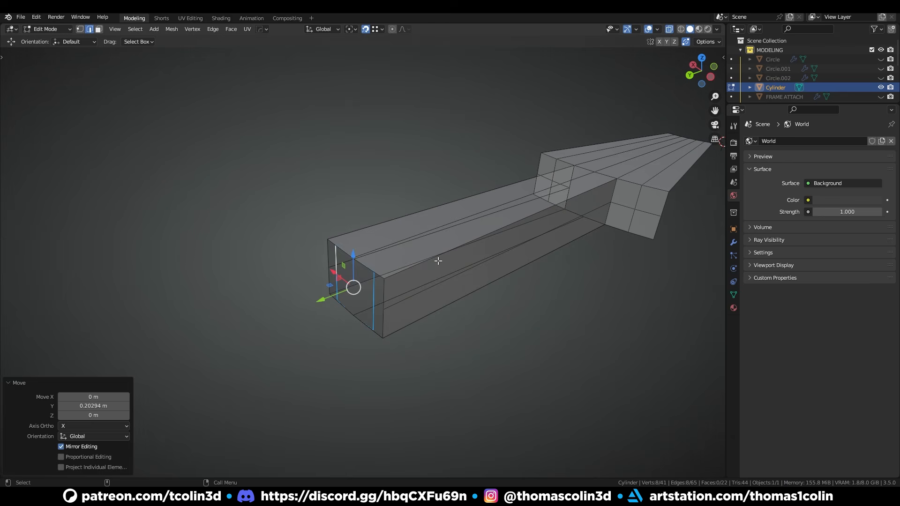
- Select the ring of faces forming the spoke's original tapered walls and delete it
key("3")
left_click(520, 230, "alt")
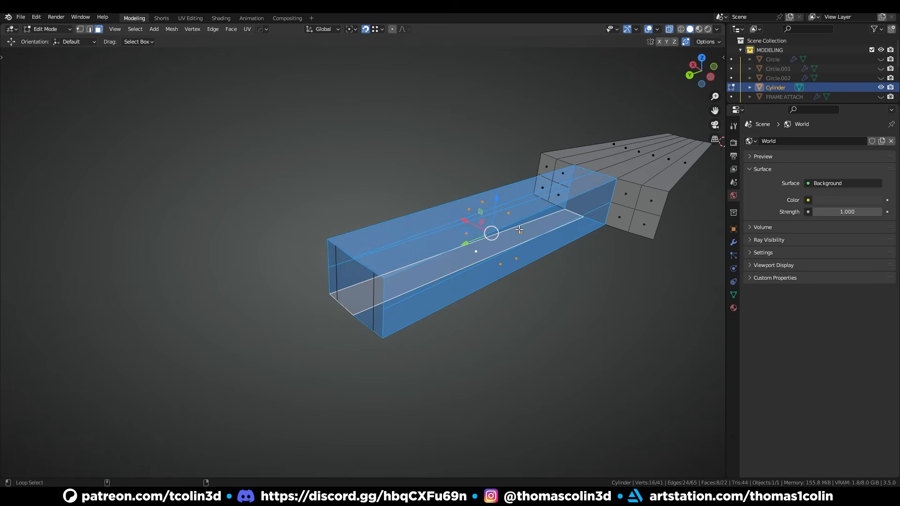
key("x")
left_click(519, 232)
- Bridge the tip's edge loop to the open edge loop at the spoke's base to build an octagonal arm
key("2")
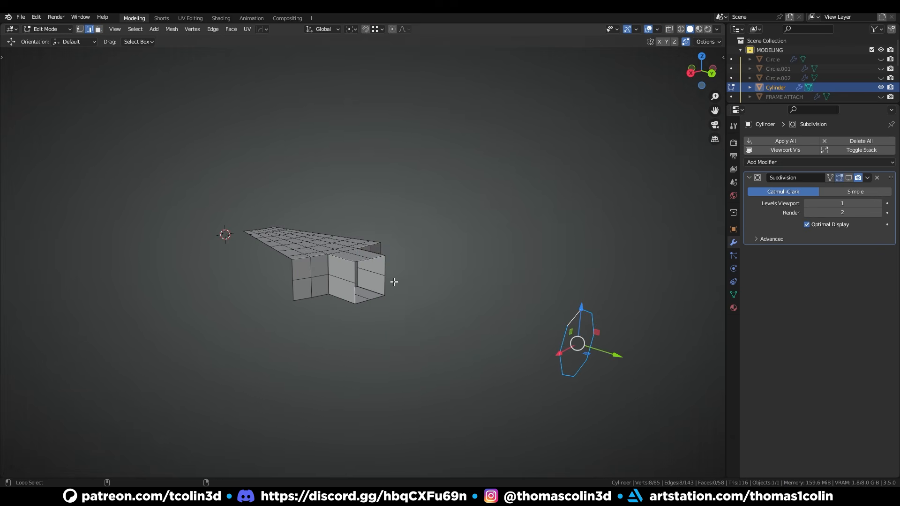
left_click(394, 282, "alt+shift")
key("ctrl+e")
left_click(427, 191)
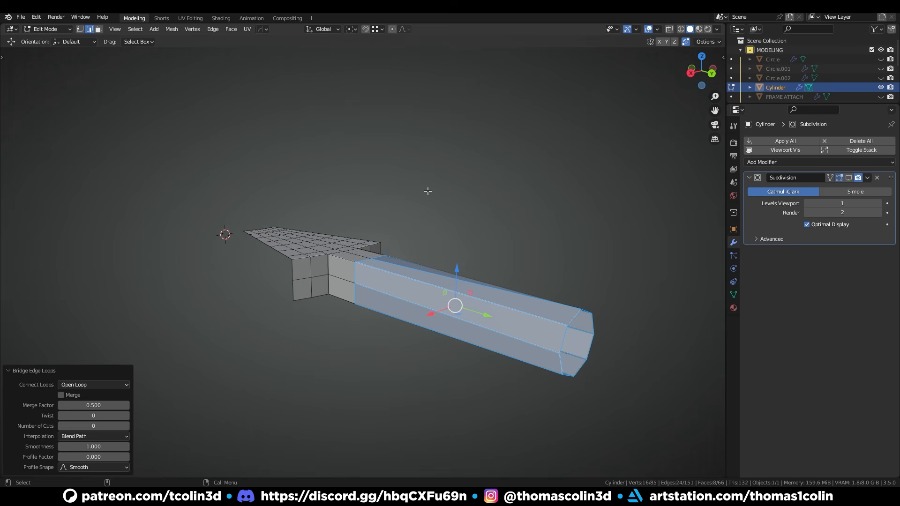
- Add four evenly spaced loop cuts along the arm and set its Subdivision viewport level to 2
left_click(527, 229)
key("ctrl+r")
scroll(459, 298, "up", 2)
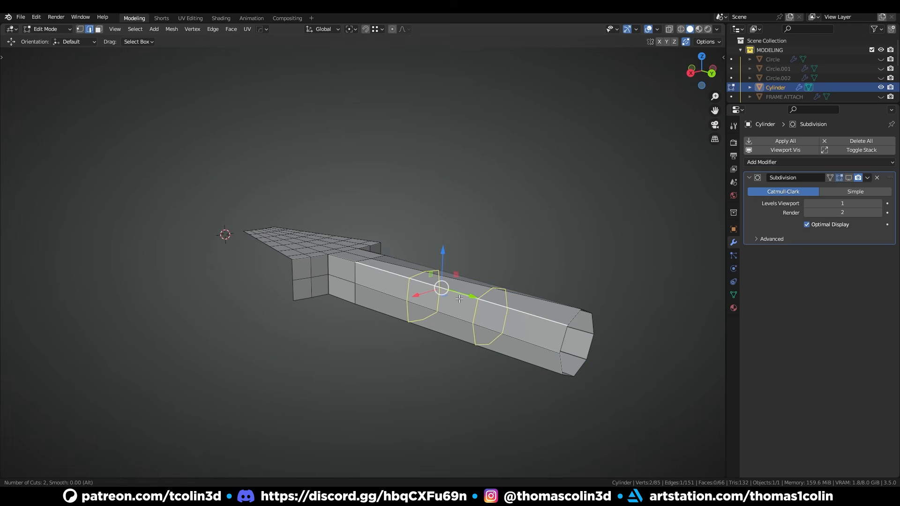
scroll(459, 299, "up", 1)
left_click(459, 299)
right_click(459, 299)
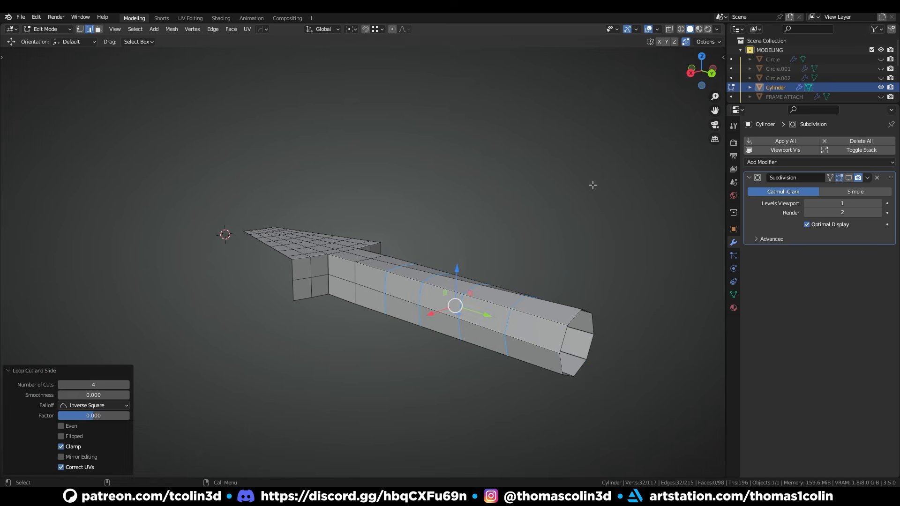
left_click(593, 185)
middle_click_drag(593, 185, 543, 235)
key("Tab")
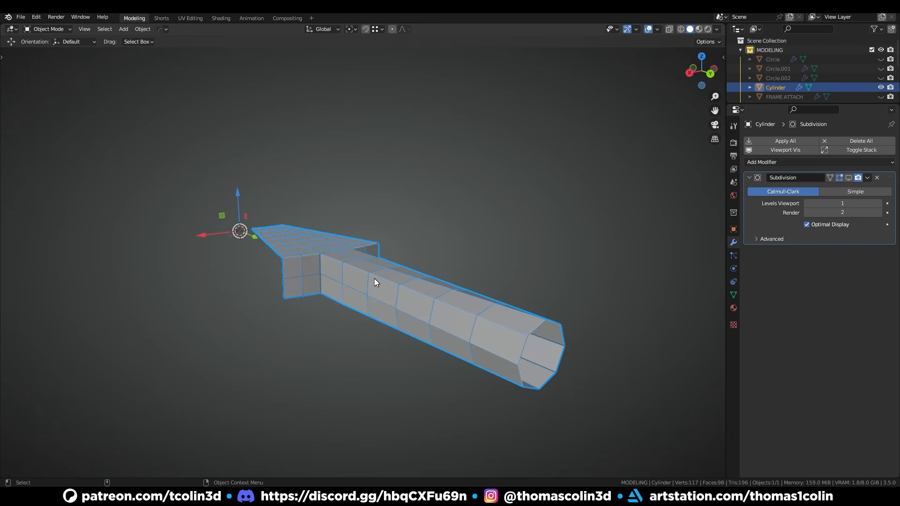
key("ctrl+2")
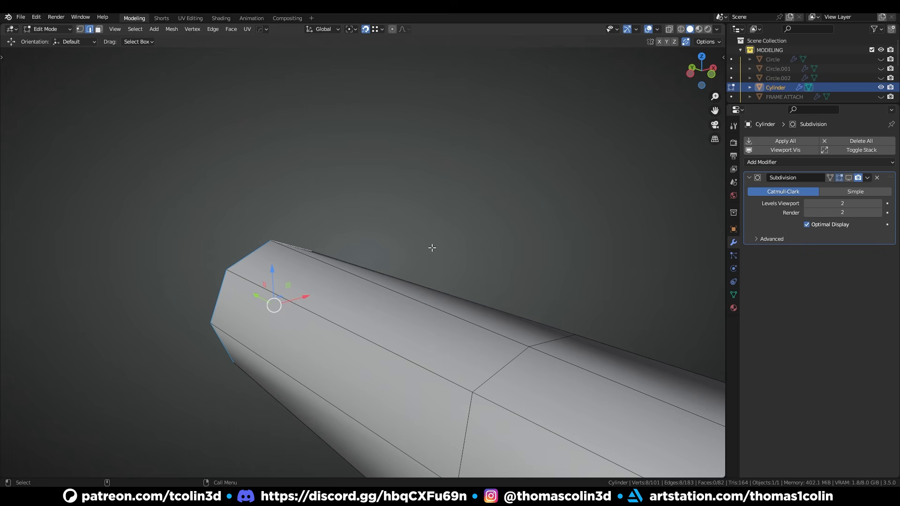
- Extrude the arm's end loop outward at scale 1.2 and stretch it along X into a wide flange
key("e")
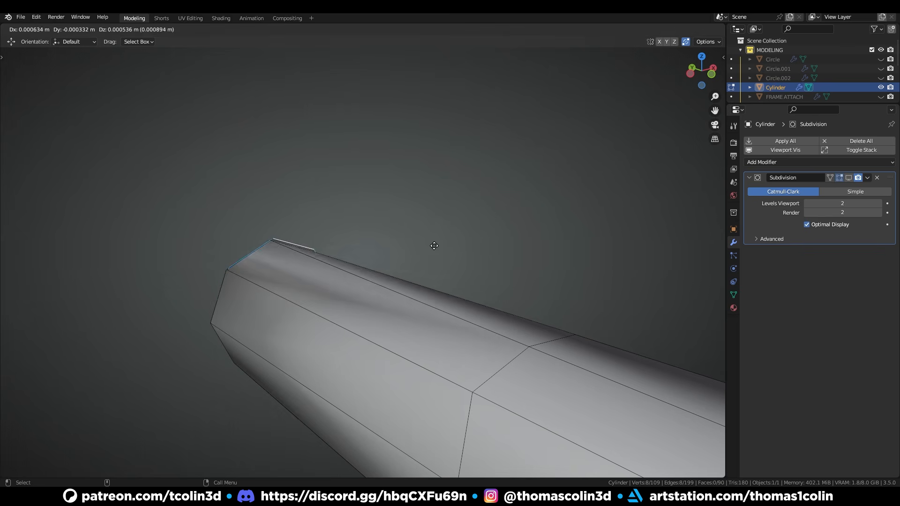
right_click(432, 245)
key("s")
left_click(456, 239)
middle_click_drag(457, 239, 398, 251)
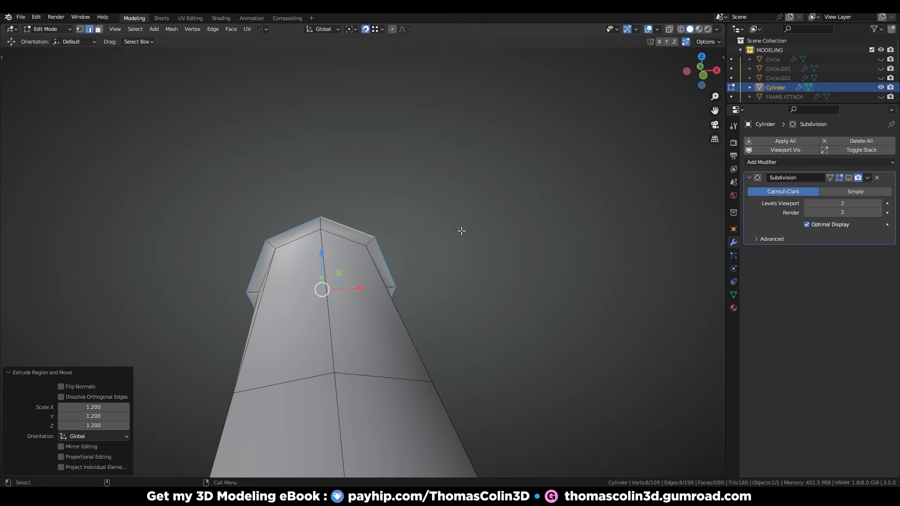
key("s")
key("x")
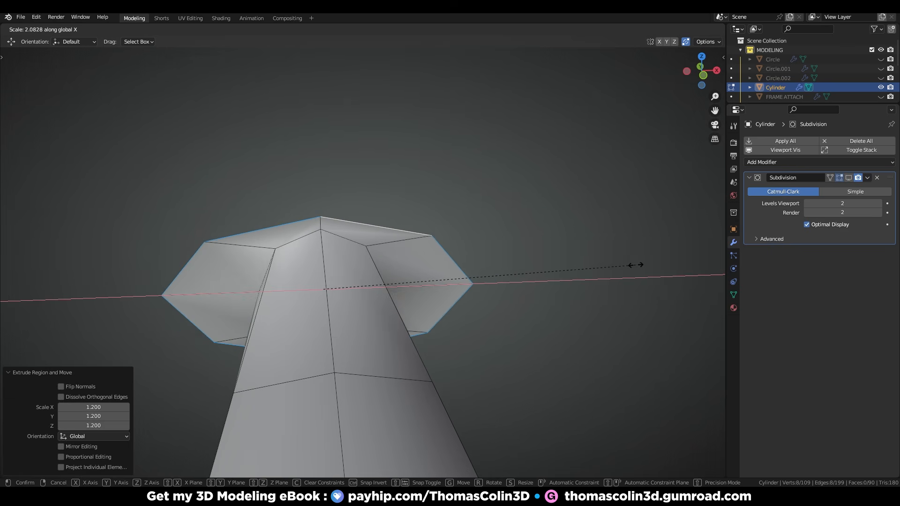
left_click(623, 274)
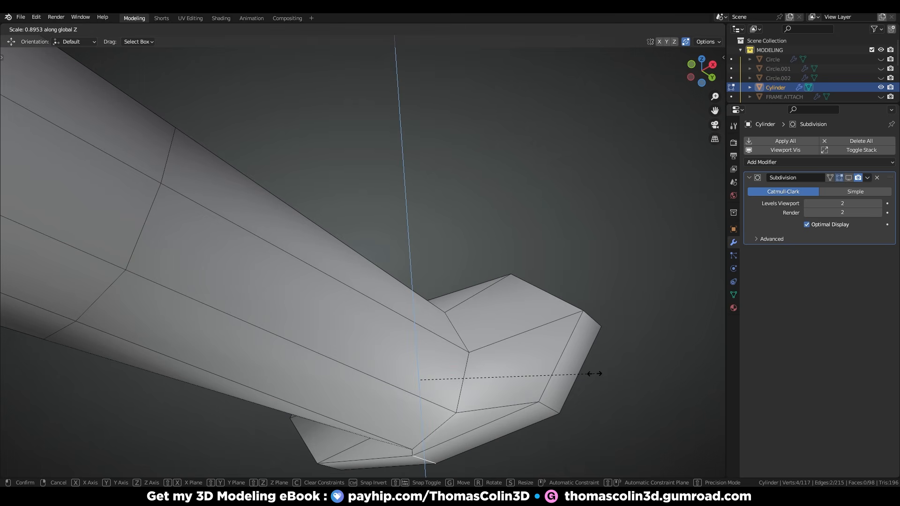
- Scale the flange's top and bottom middle edges along Z by about 0.895 and adjust its side edges along X
left_click(594, 374)
middle_click_drag(594, 373, 476, 254)
key("s")
key("x")
left_click(519, 241)
- Move the flange's top middle edge -0.001372 m and its bottom middle edge 0.001372 m along Z, using snapping
key("1")
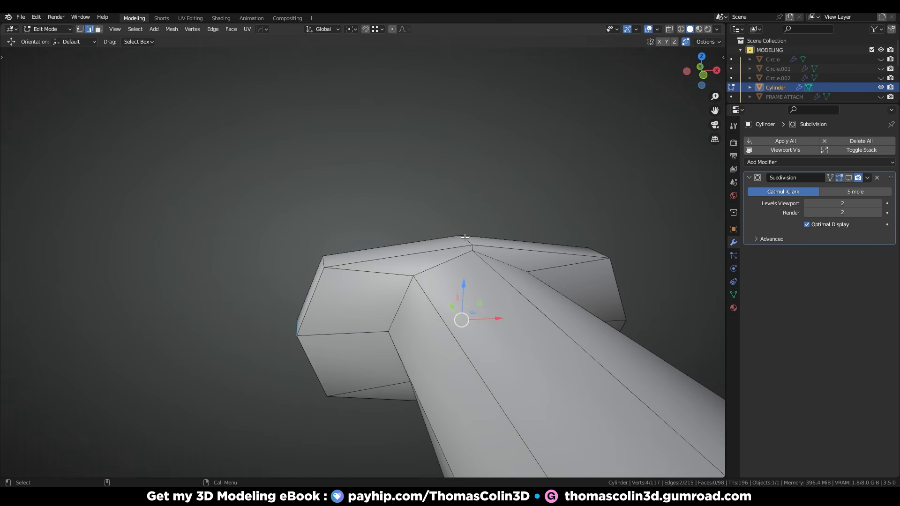
left_click(465, 237)
key("g")
key("z")
key("shift+Tab")
left_click(474, 254)
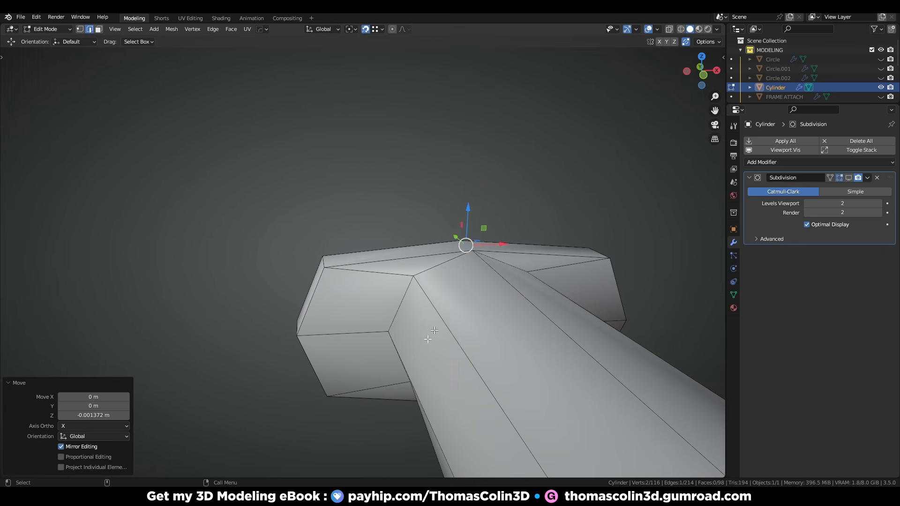
middle_click_drag(428, 338, 460, 347)
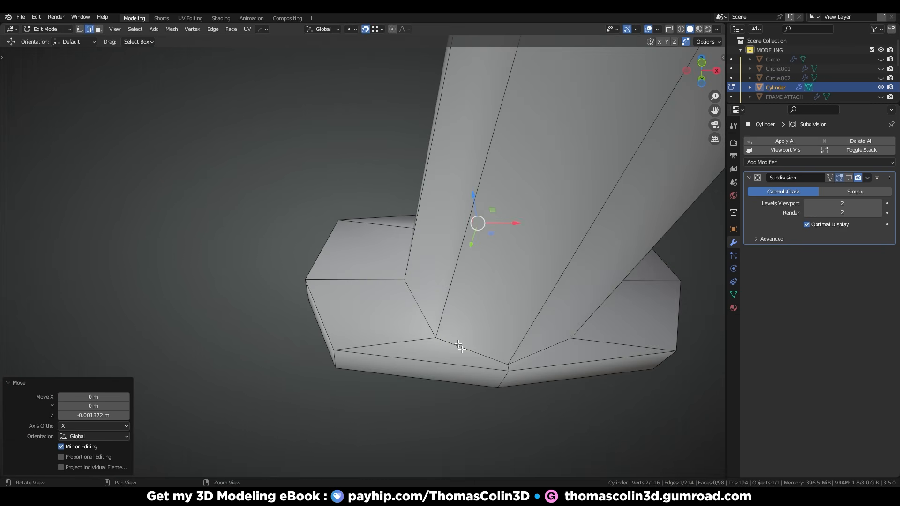
left_click(505, 381)
key("g")
key("z")
left_click(503, 375)
middle_click_drag(502, 375, 375, 264)
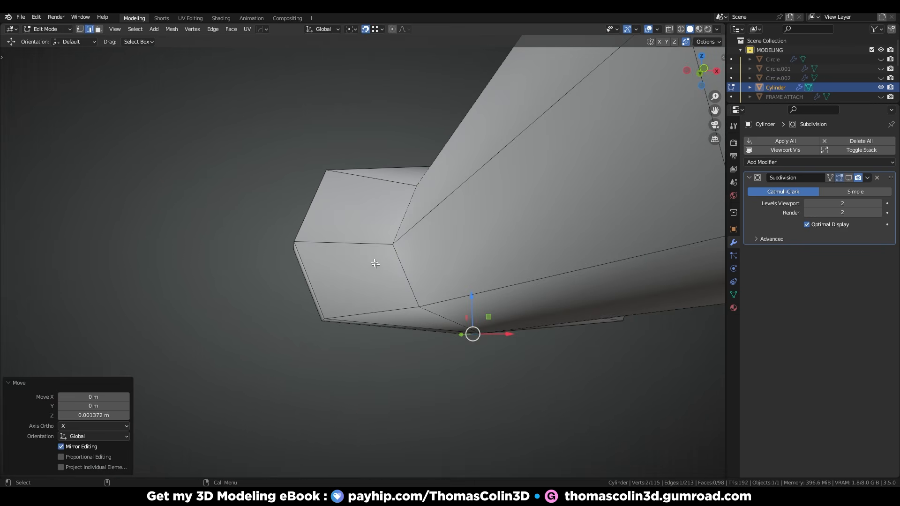
- Cut an edge loop across one side of the flange's back and slide its upper and lower end vertices inward
left_click(370, 241)
key("ctrl+r")
left_click(369, 241)
right_click(371, 253)
key("1")
left_click(374, 311)
key("g")
key("g")
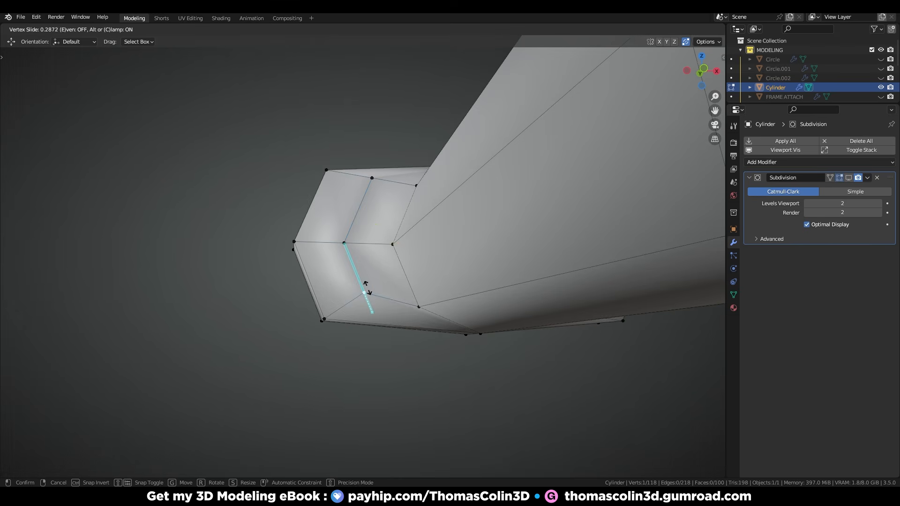
left_click(364, 283)
left_click(372, 178)
key("g")
key("g")
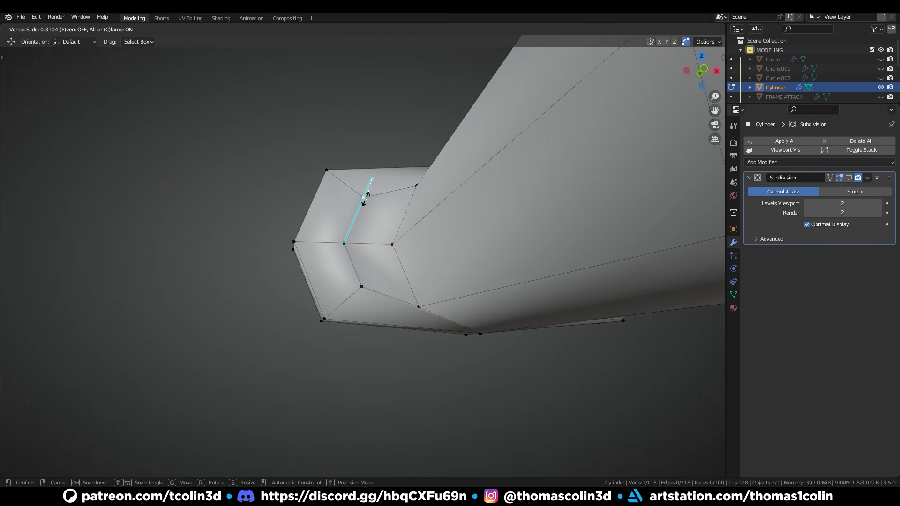
left_click(389, 201)
- Cut a matching edge loop on the flange's opposite back side and slide its upper end vertex inward
left_click_drag(389, 200, 269, 261, "alt")
key("2")
key("ctrl+r")
left_click(469, 232)
key("1")
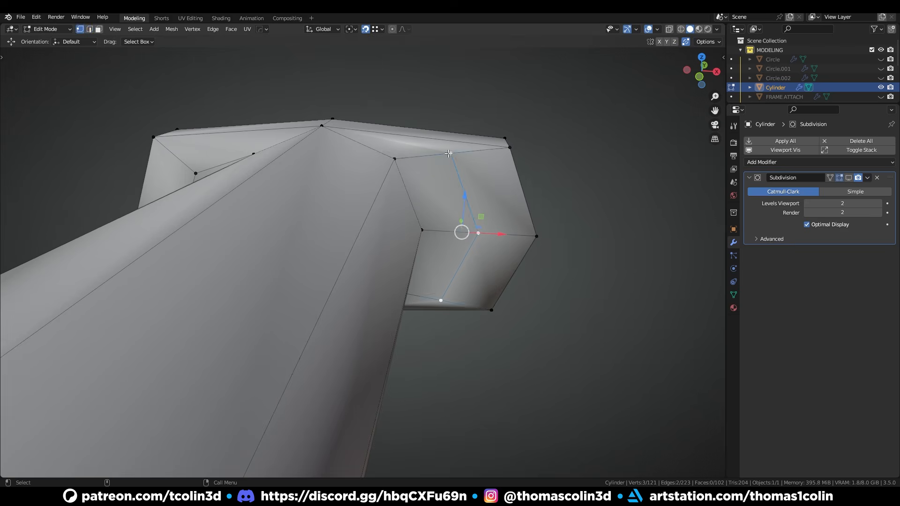
left_click(452, 153)
key("g")
key("g")
left_click(460, 178)
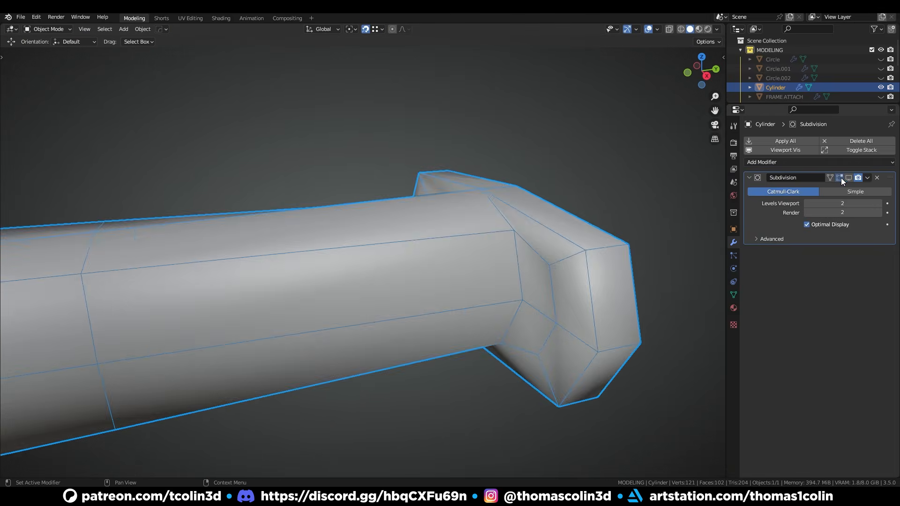
- Enable the Subdivision's viewport display and extrude the flange's front rim inward with a scale of 0.737
left_click(849, 178)
left_click_drag(621, 208, 465, 228, "alt")
key("Tab")
key("2")
mouse_move(413, 218)
left_mouse_down("alt")
mouse_move(335, 221)
mouse_move(407, 226)
left_mouse_up("alt")
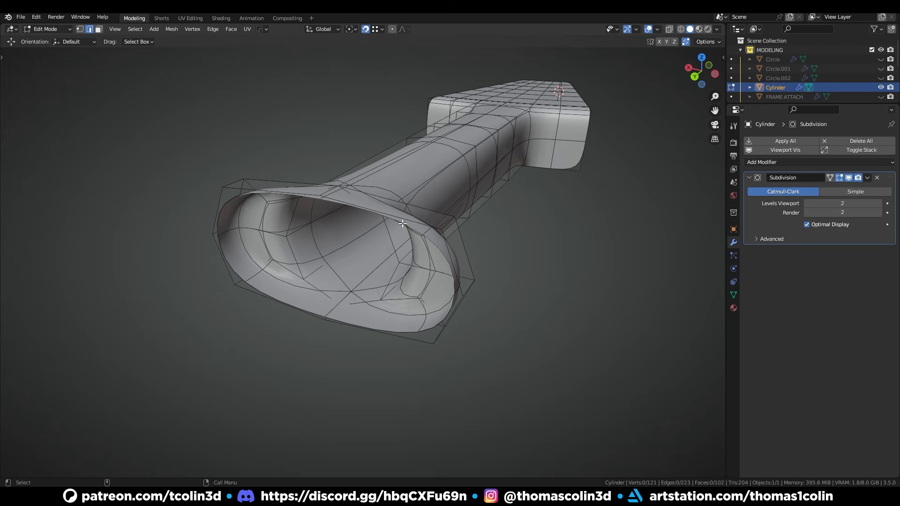
left_click(406, 223, "alt")
key("e")
key("s")
left_click(539, 275)
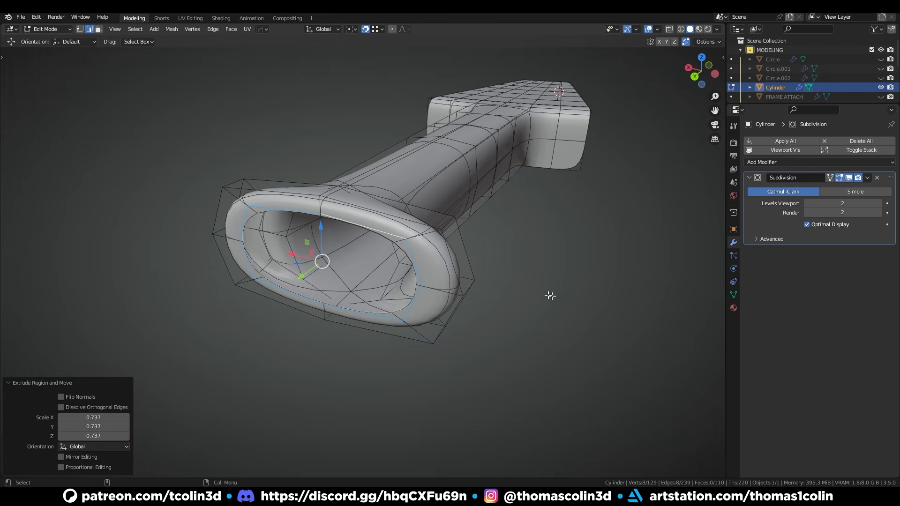
- Bevel the flange's outer front edge loop with 2 segments, a profile of 1.000 and a width of about 0.001 m
left_click(394, 212, "alt")
left_click_drag(530, 243, 483, 245, "alt")
key("ctrl+b")
scroll(494, 251, "up", 1)
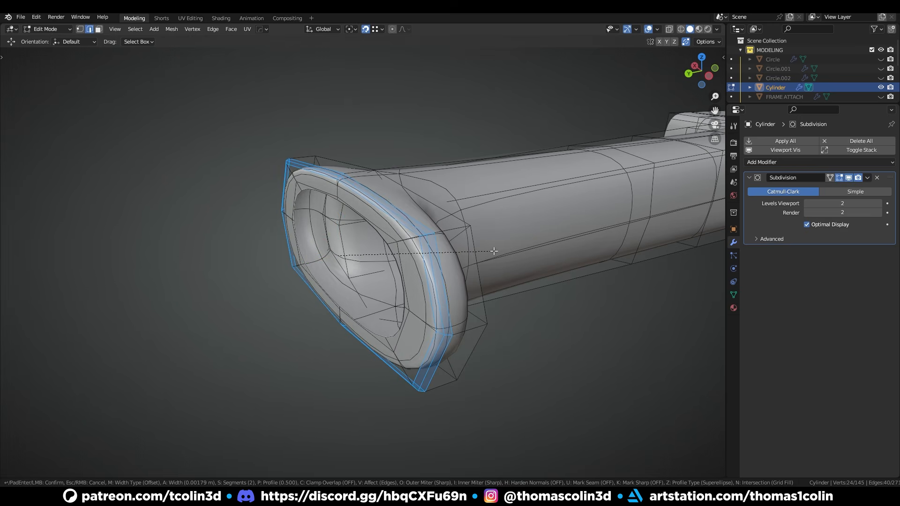
key("p")
key("a")
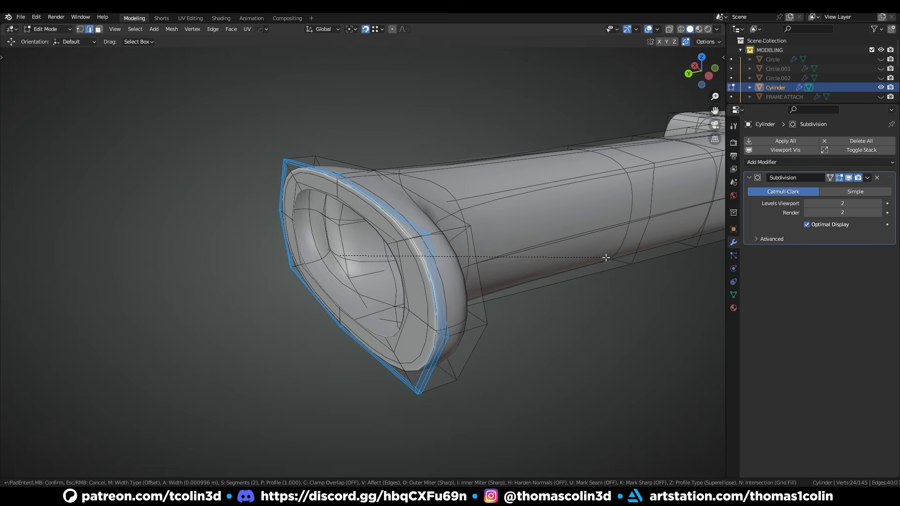
left_click(603, 258)
- Spin the finished arm and hub wedge around the centre in 14 steps over 360° using duplicates
key("Tab")
left_click(571, 323)
scroll(438, 235, "down", 1)
middle_click_drag(438, 236, 319, 236)
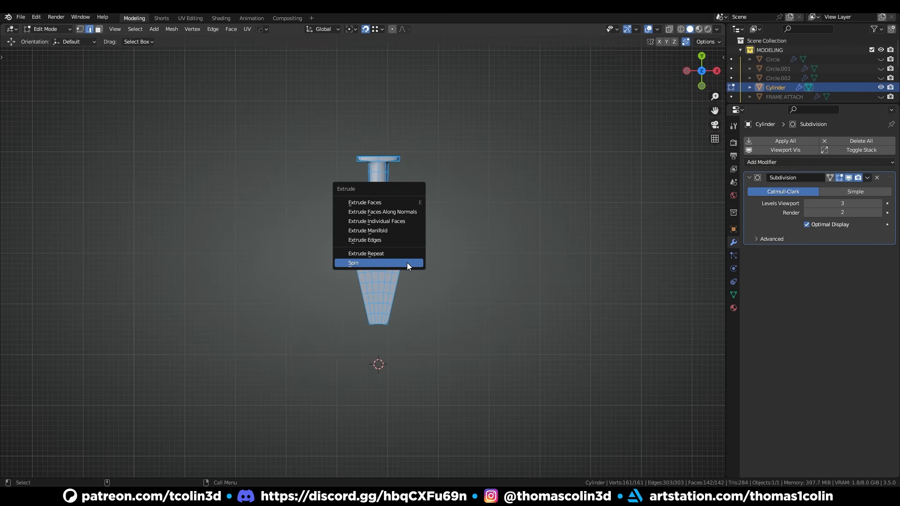
left_click(407, 264)
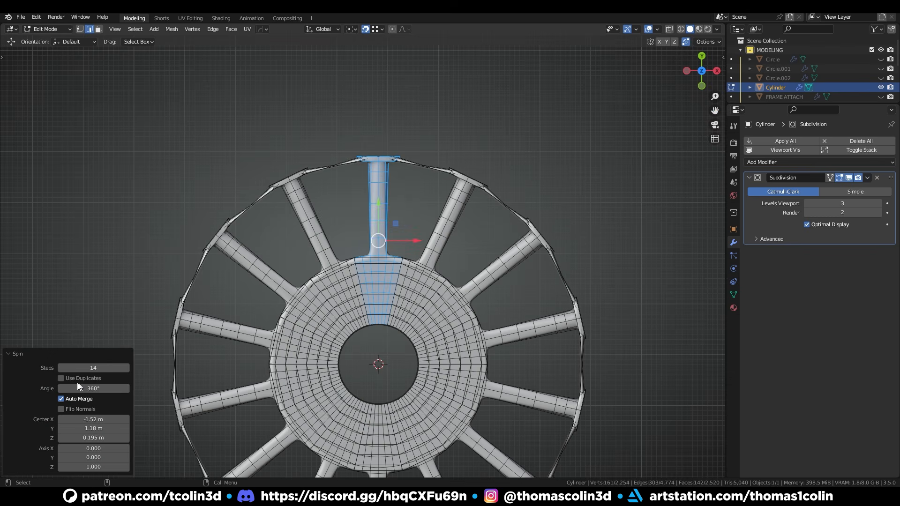
left_click(60, 378)
- Select the whole spun core and merge its overlapping vertices
key("a")
key("1")
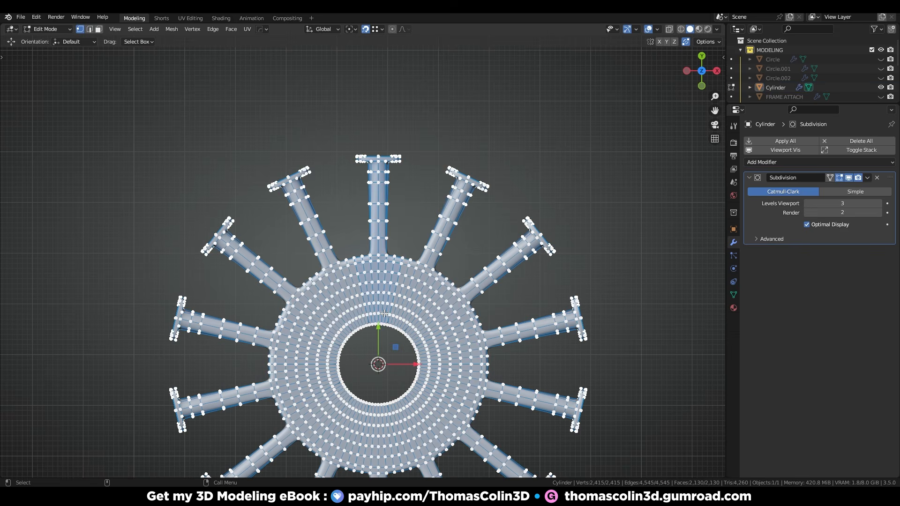
key("m")
left_click(384, 313)
- Apply Shrink/Fatten to the whole stator core so its arms suit the inside of the coils
key("Tab")
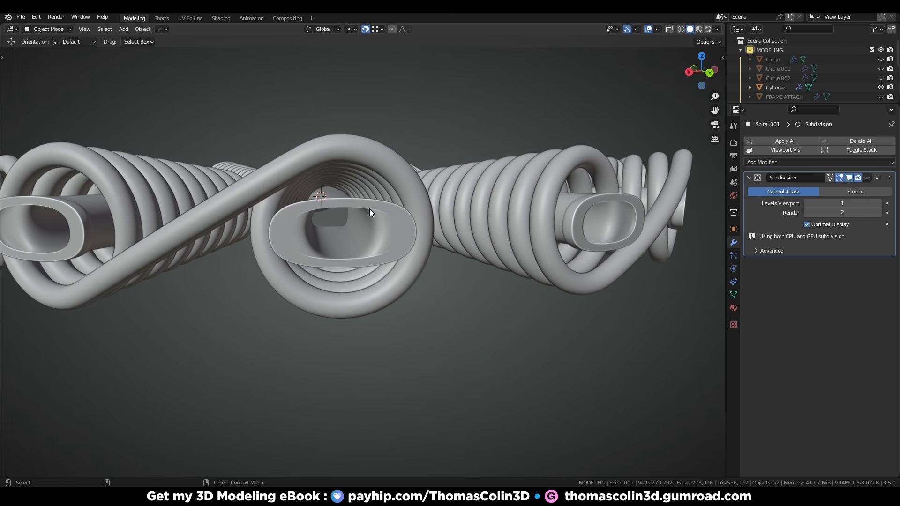
left_click(369, 209)
key("Tab")
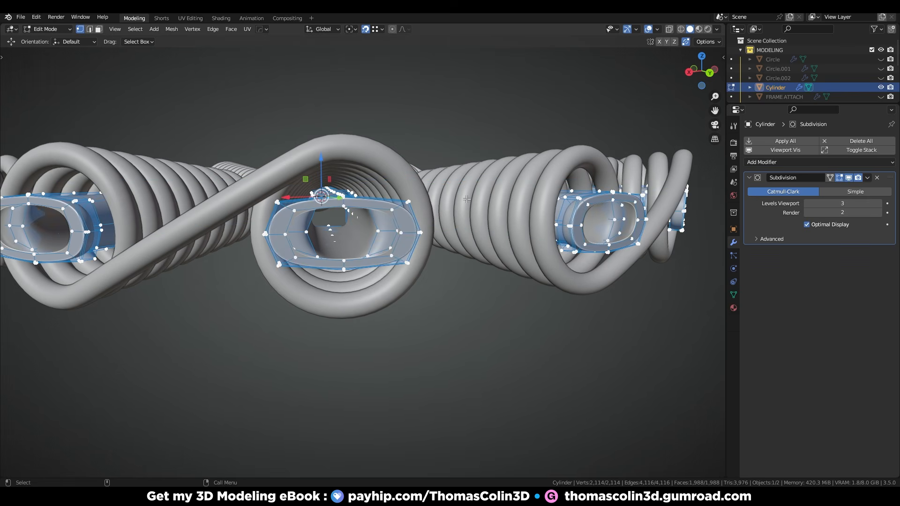
key("alt+s")
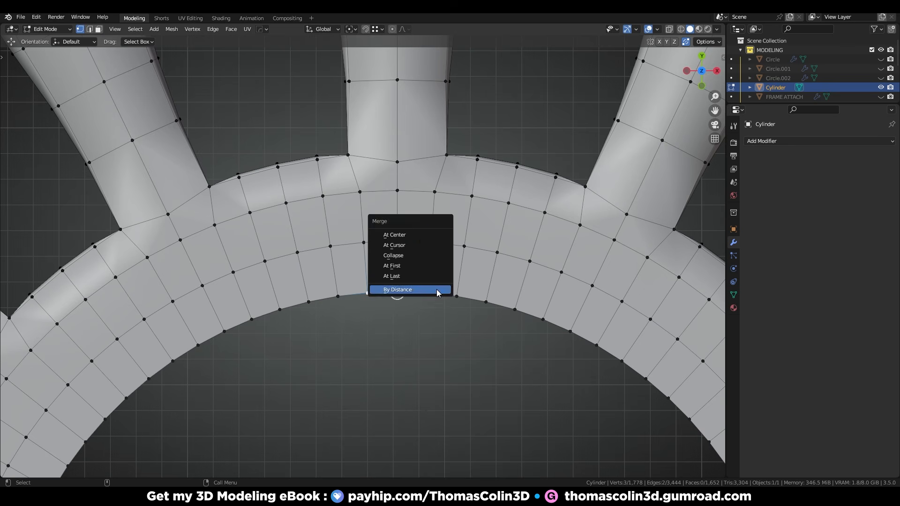
- Merge groups of three neighbouring vertices at their center along the upper and upper-right part of the hub's inner rim
left_click(437, 289)
middle_click_drag(544, 319, 477, 290, "shift")
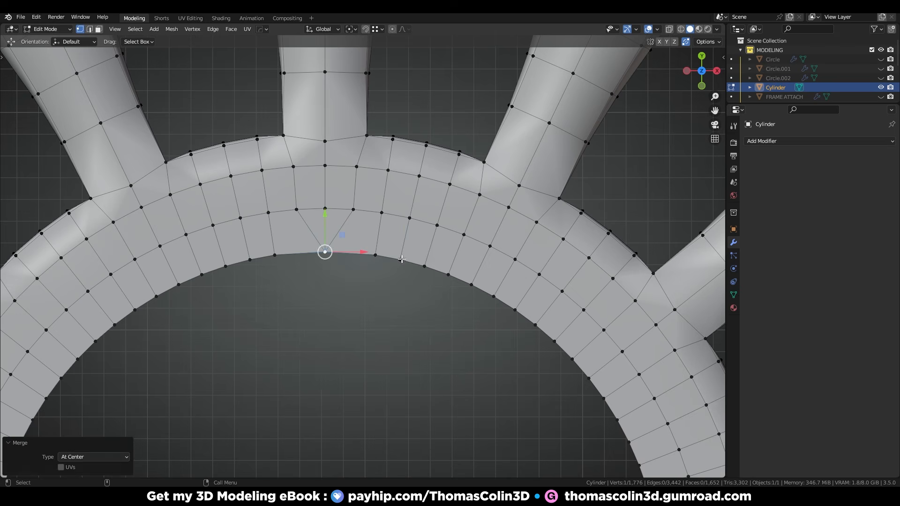
left_click(424, 267)
left_click(538, 331, "shift")
key("shift+r")
middle_click_drag(567, 368, 475, 237, "shift")
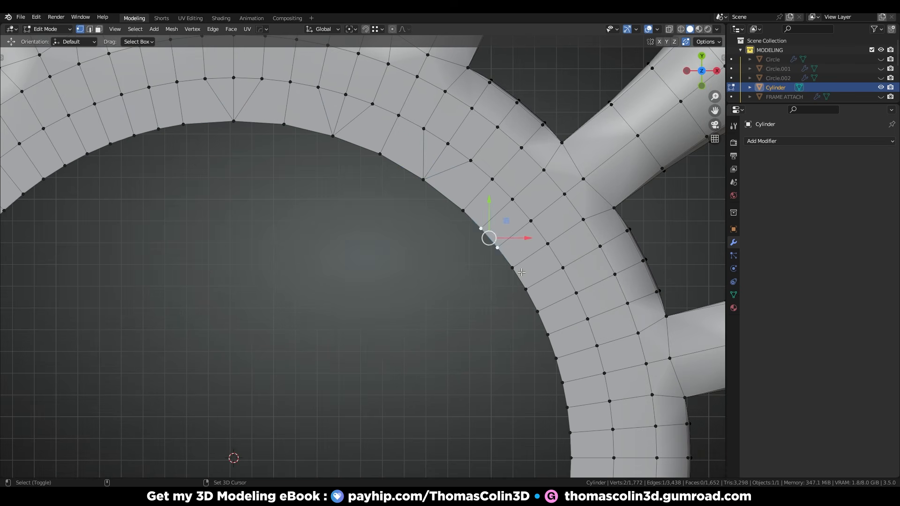
key("shift+r")
scroll(474, 360, "down", 2)
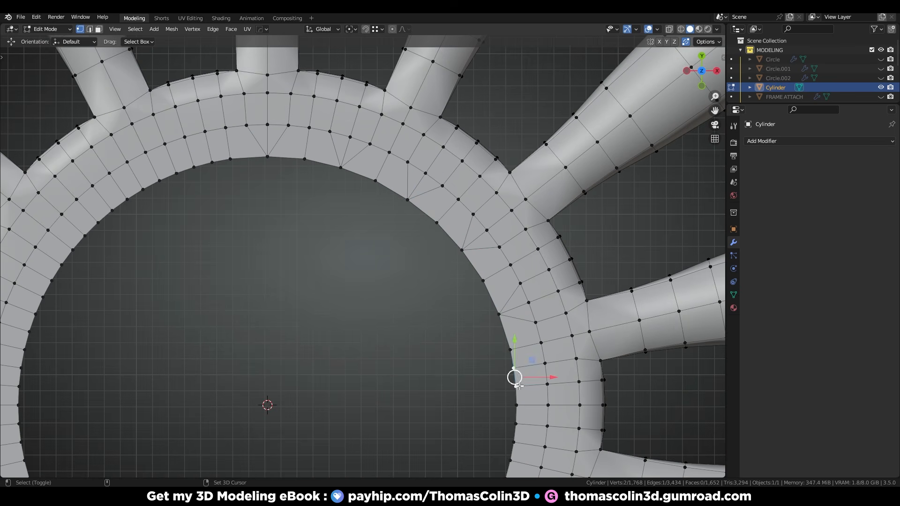
- Repeat the three-vertex center merges down the right side of the hub's inner rim
right_click_drag(425, 329, 396, 358, "alt")
middle_click_drag(396, 359, 498, 241, "alt")
key("shift+r")
left_click_drag(550, 249, 532, 325)
key("shift+r")
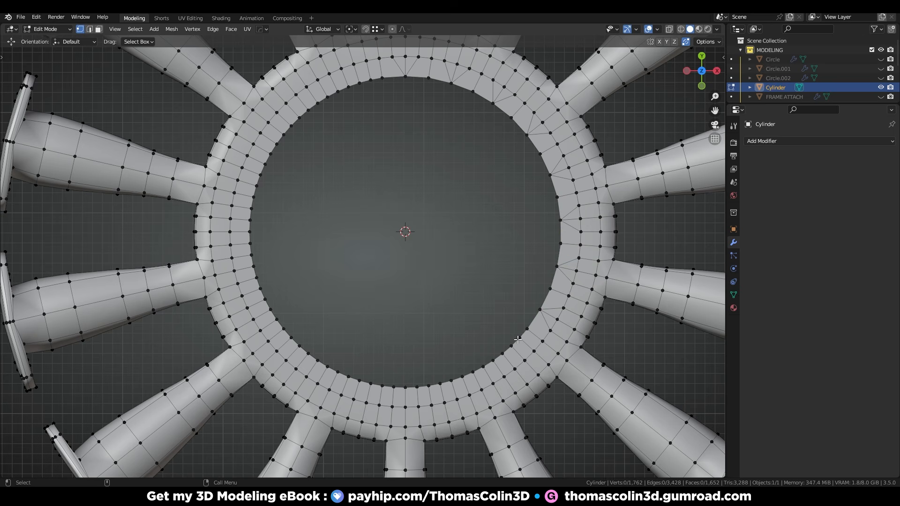
key("shift+r")
- Continue the three-vertex center merges up the left side of the inner rim to complete the circle
left_click(301, 346)
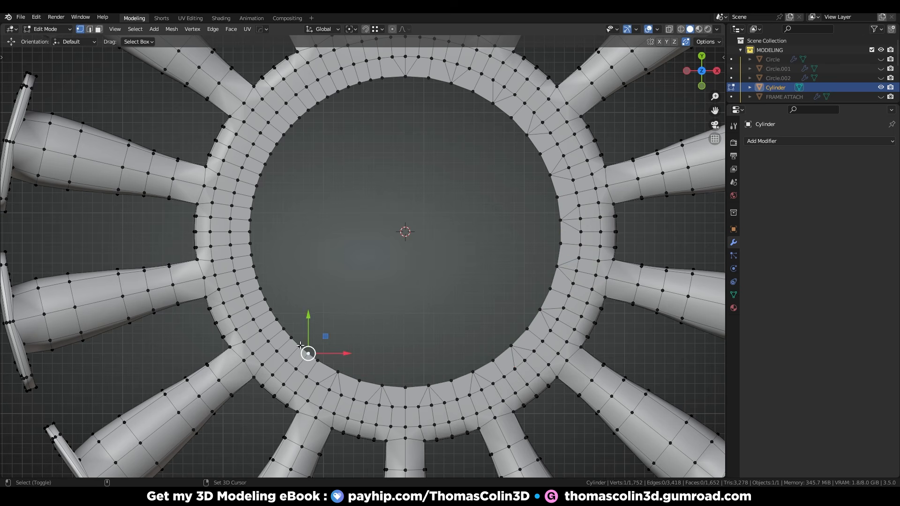
key("shift+r")
key("shift+r")
left_click_drag(266, 283, 244, 205)
key("shift+r")
left_click_drag(253, 190, 293, 123)
key("shift+r")
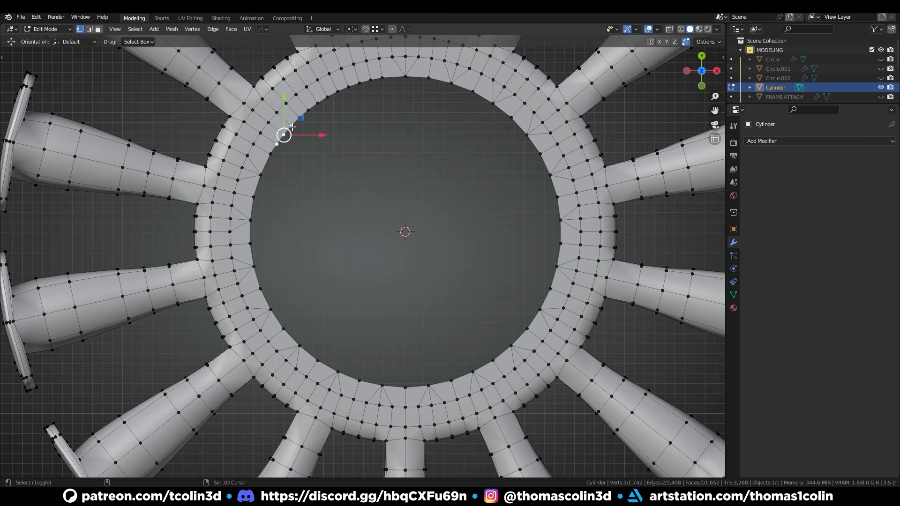
left_click_drag(346, 95, 377, 74)
key("shift+r")
middle_click_drag(410, 179, 398, 259, "alt")
- Convert the core's triangles to quads, extrude the inner rim inward at scale 0.612, and add three loop cuts across the new disc
key("a")
key("alt+j")
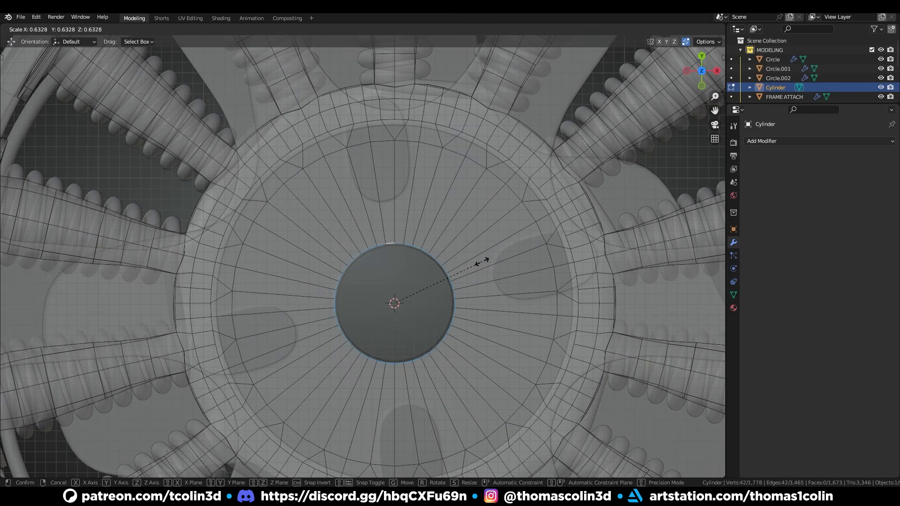
left_click(480, 263)
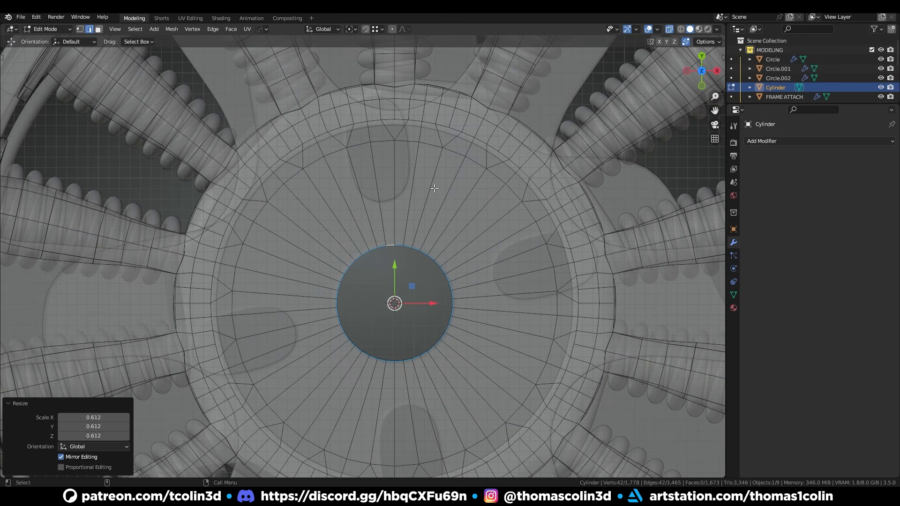
left_click(412, 192)
key("ctrl+r")
scroll(415, 188, "up", 2)
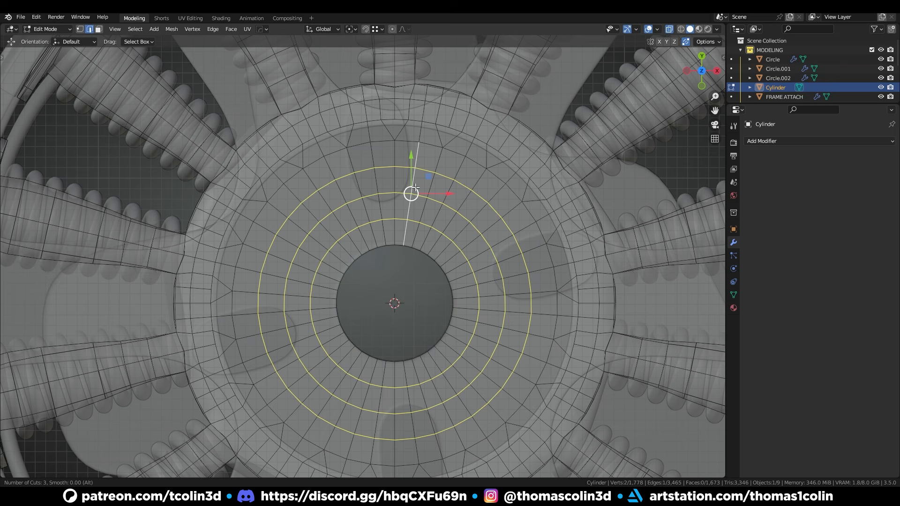
left_click(415, 188)
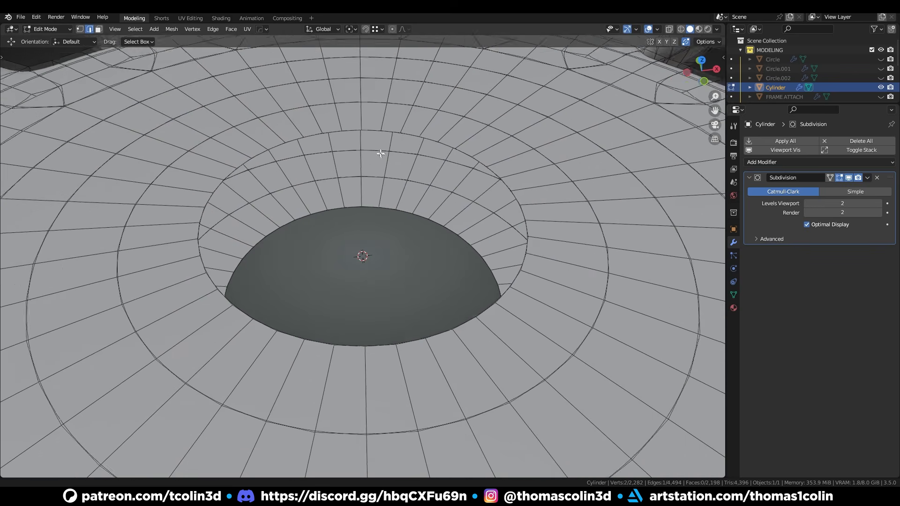
- Turn off the Subdivision's viewport display and bridge the upper and lower edge loops of the hub's central hole
middle_click_drag(381, 153, 382, 145, "ctrl")
left_click(848, 177)
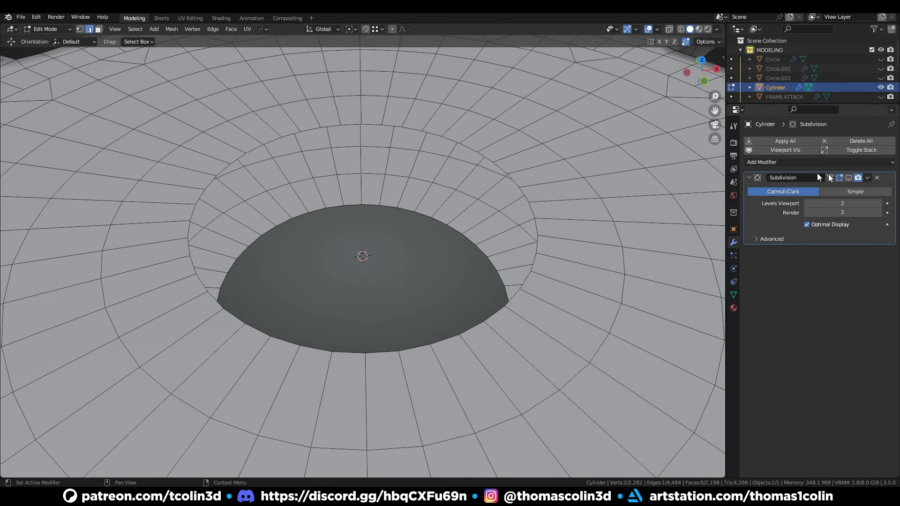
left_click(353, 121, "alt")
left_click(351, 207, "alt+shift")
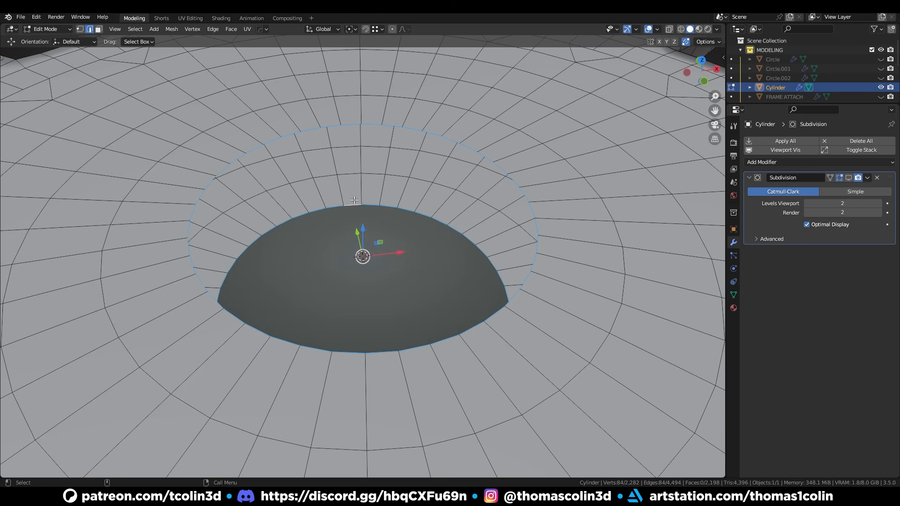
middle_click_drag(367, 206, 404, 220, "shift")
right_click(404, 220)
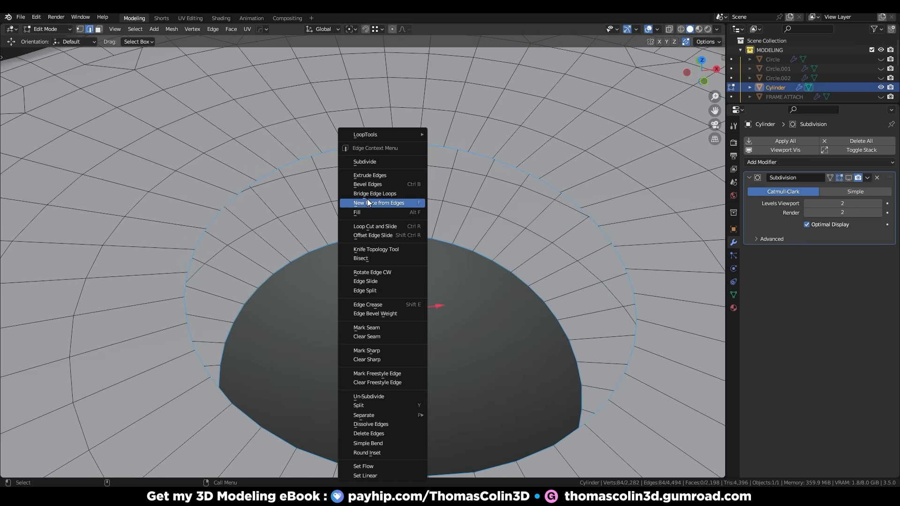
left_click(382, 203)
- Bevel both rims of the hole about 0.005 m with 2 segments and profile 1.000, and add a centred loop cut around its wall
key("ctrl+b")
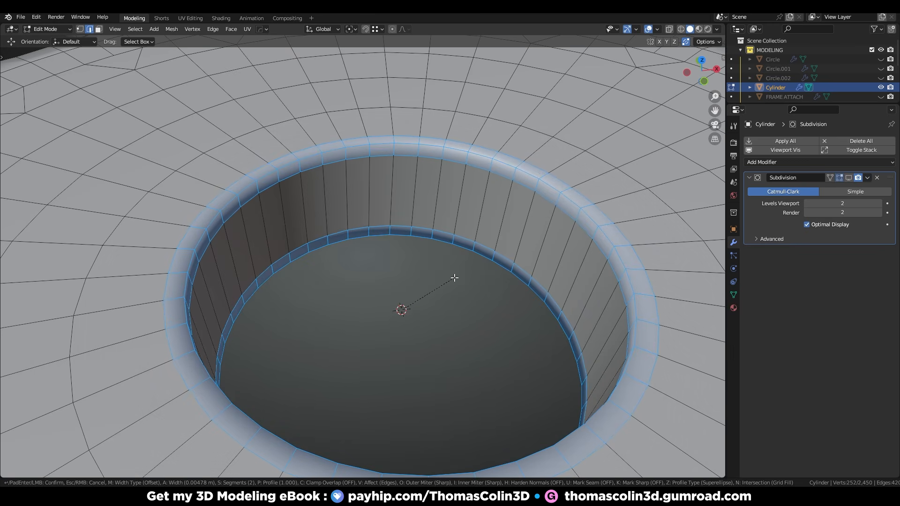
left_click(455, 278)
key("ctrl+r")
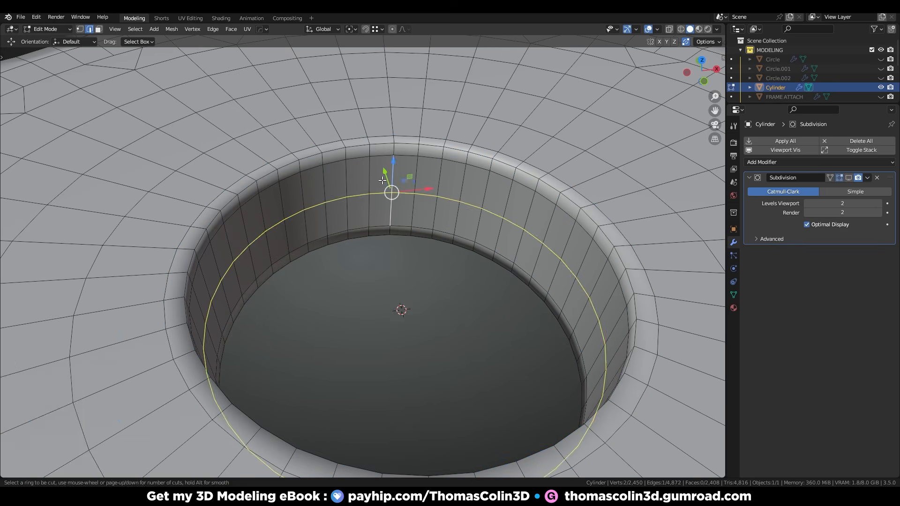
left_click(383, 180)
right_click(383, 297)
key("Tab")
scroll(419, 178, "down", 6)
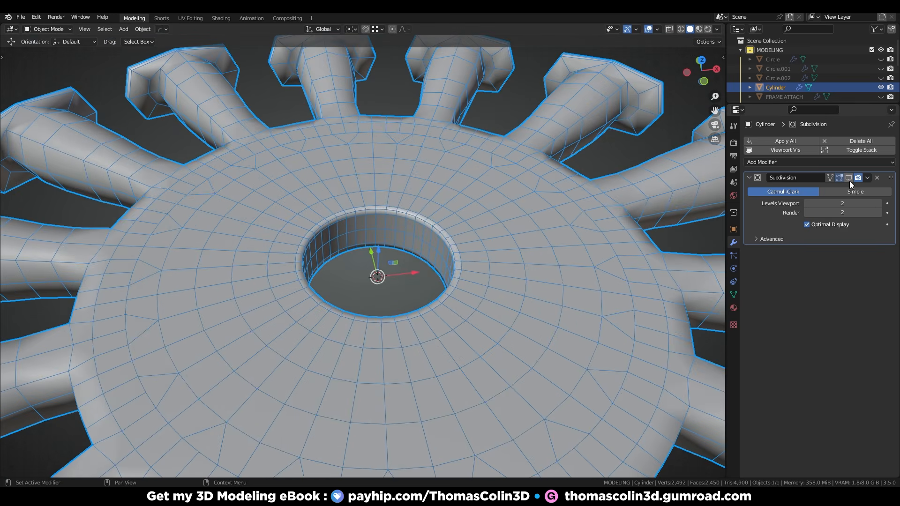
scroll(609, 181, "down", 8)
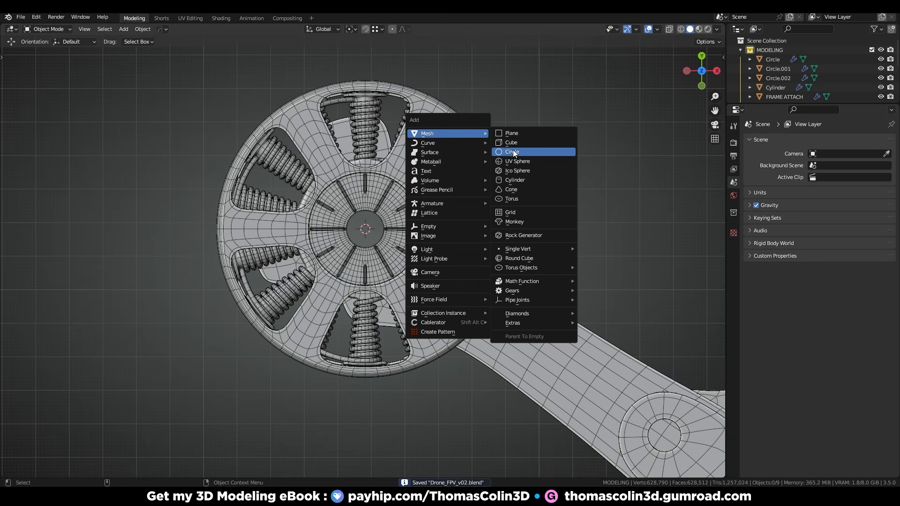
- Add a 16-vertex cylinder at the motor's centre and scale it down to fit the central hole
left_click(515, 180)
left_click(94, 357)
type("16")
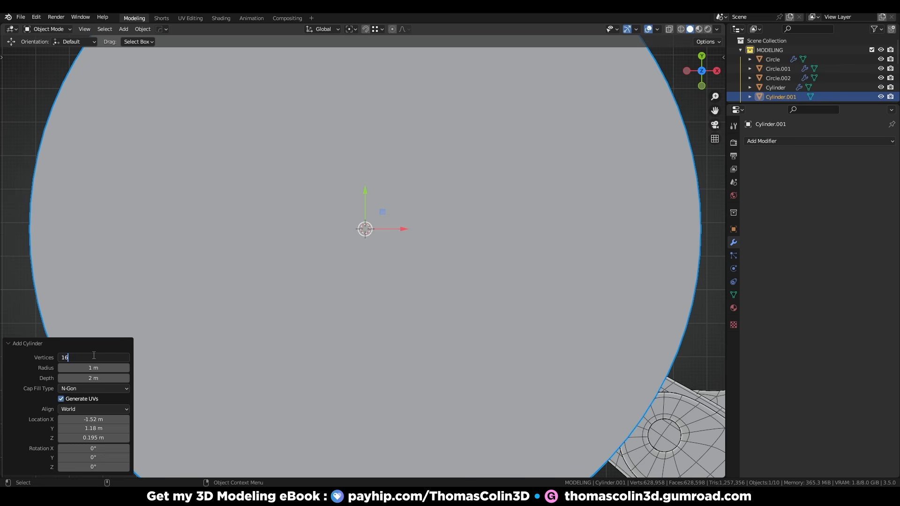
key("Return")
key("s")
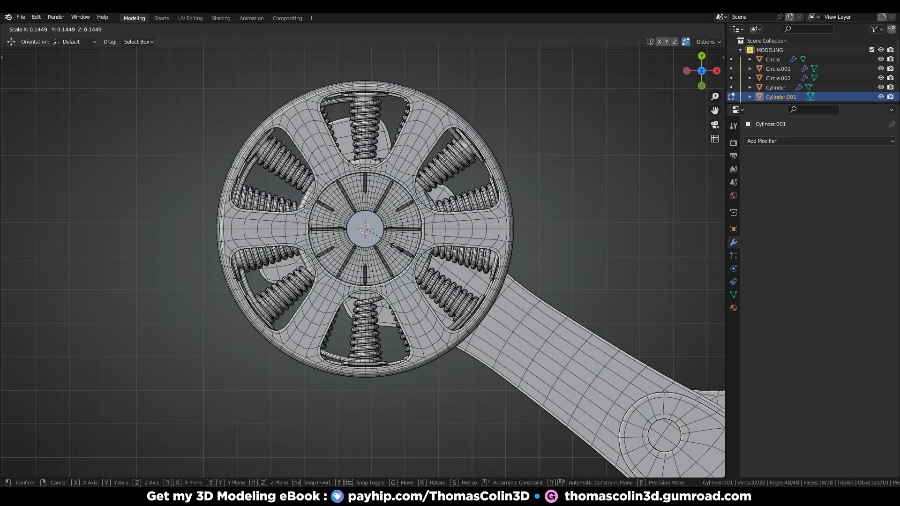
left_click(353, 234)
- Raise the cylinder's upper vertices by about 0.185 m and further, so the shaft stands well above the housing
left_click_drag(300, 190, 424, 235)
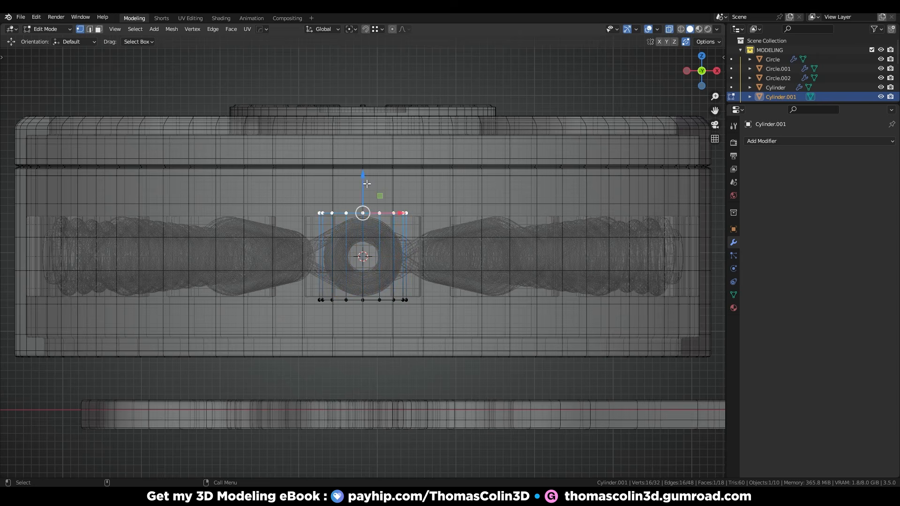
left_click_drag(364, 181, 363, 35)
key("alt+z")
key("KP_Decimal")
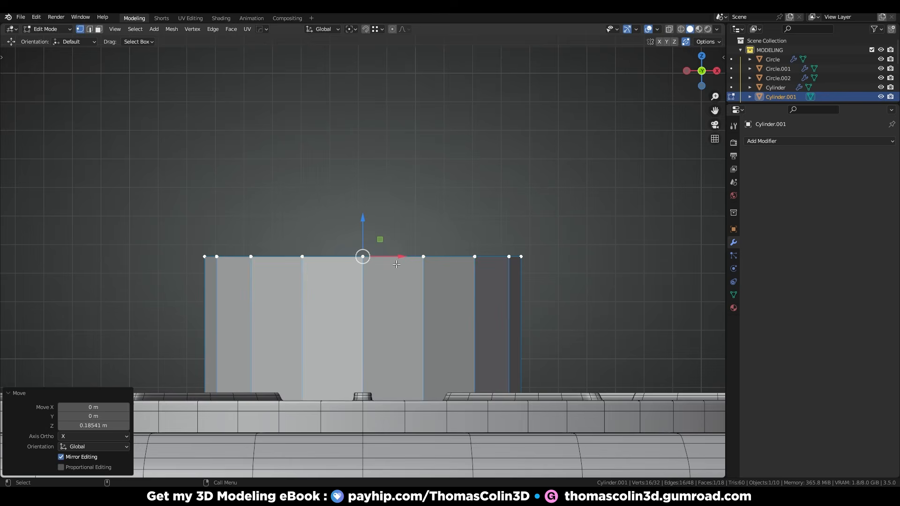
right_click_drag(384, 226, 345, 266, "alt")
left_click_drag(364, 218, 370, 132)
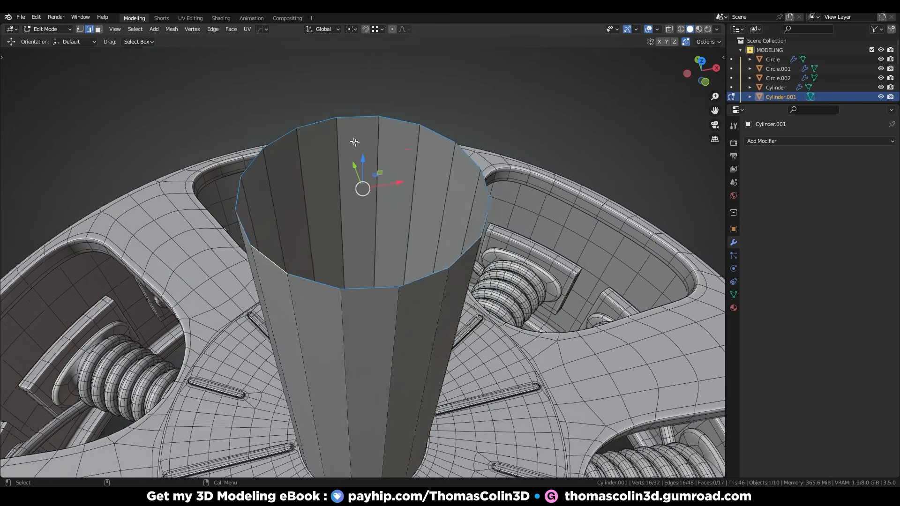
- Extrude the shaft's open upper rim inward and close the opening with a Grid Fill of span 4
scroll(472, 121, "down", 5)
key("s")
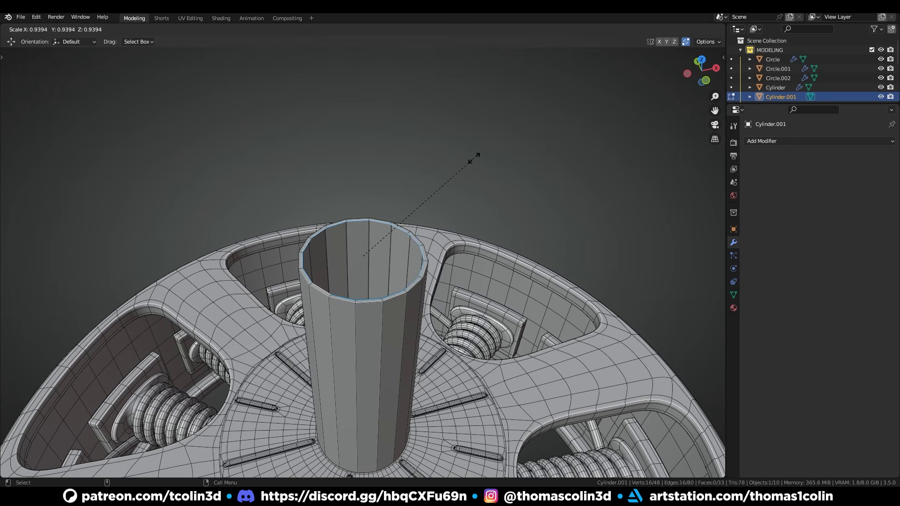
left_click(426, 169)
key("q")
left_click(339, 267)
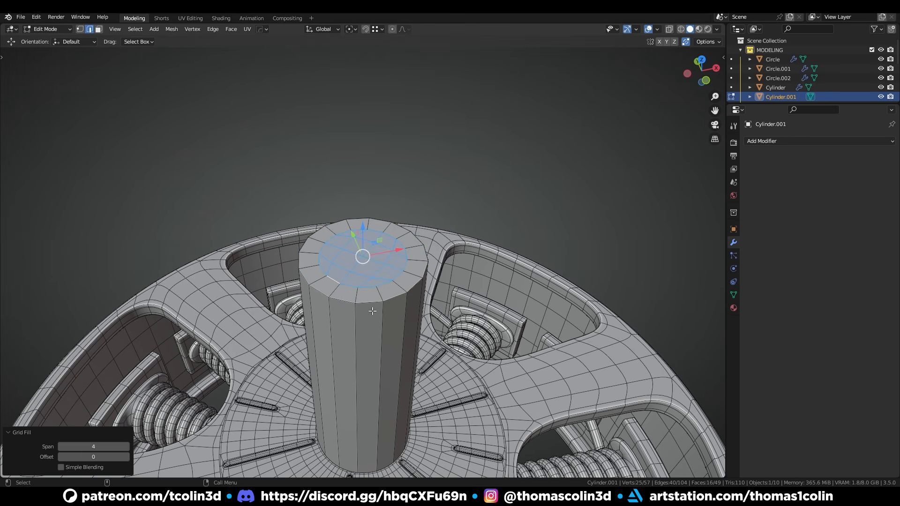
- Bevel the outer edge of the shaft's cap and add nine evenly spaced loop cuts along the shaft
key("KP_7")
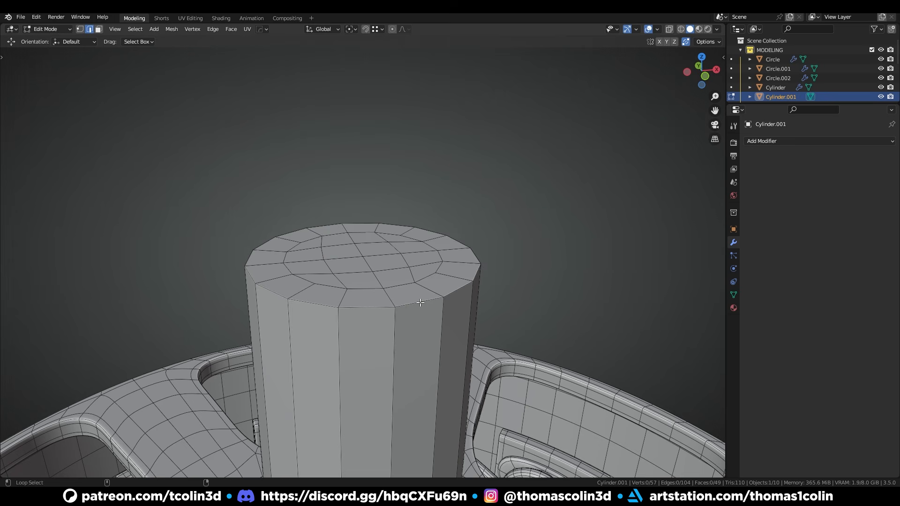
key("ctrl+b")
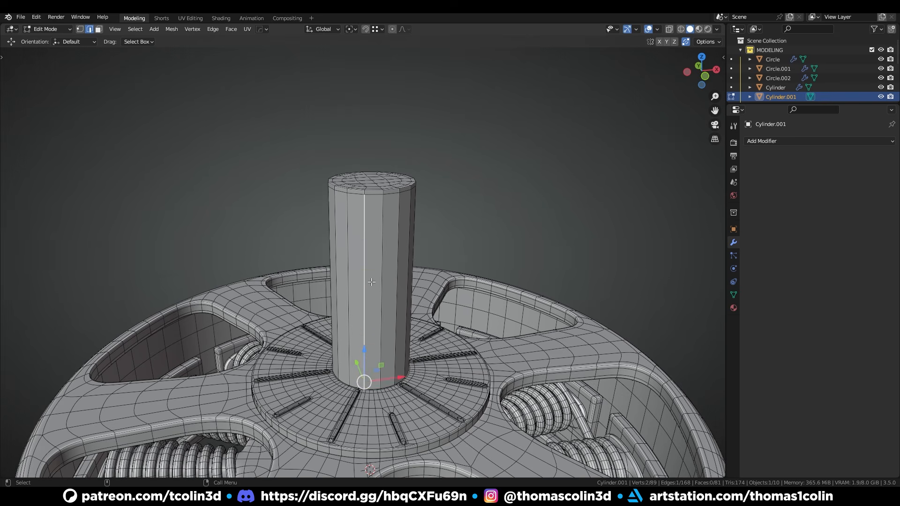
key("ctrl+r")
scroll(372, 281, "up", 9)
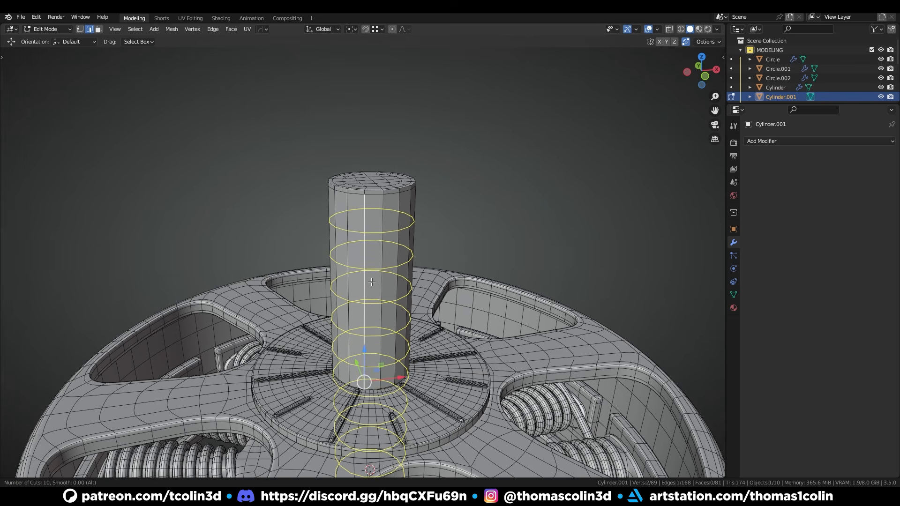
scroll(372, 282, "down", 1)
left_click(372, 282)
right_click(372, 282)
key("Tab")
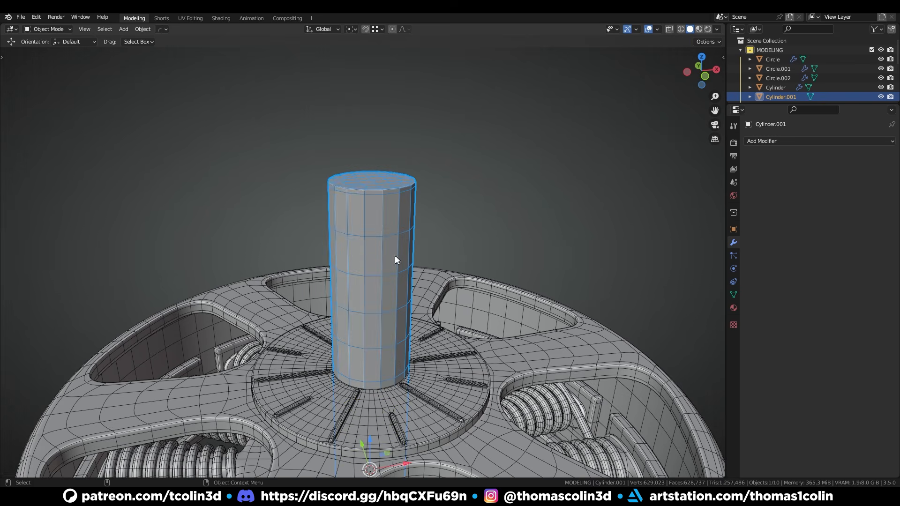
- Add a level 2 Subdivision to the shaft and shade it smooth
key("ctrl+2")
right_click(364, 249)
left_click(372, 234)
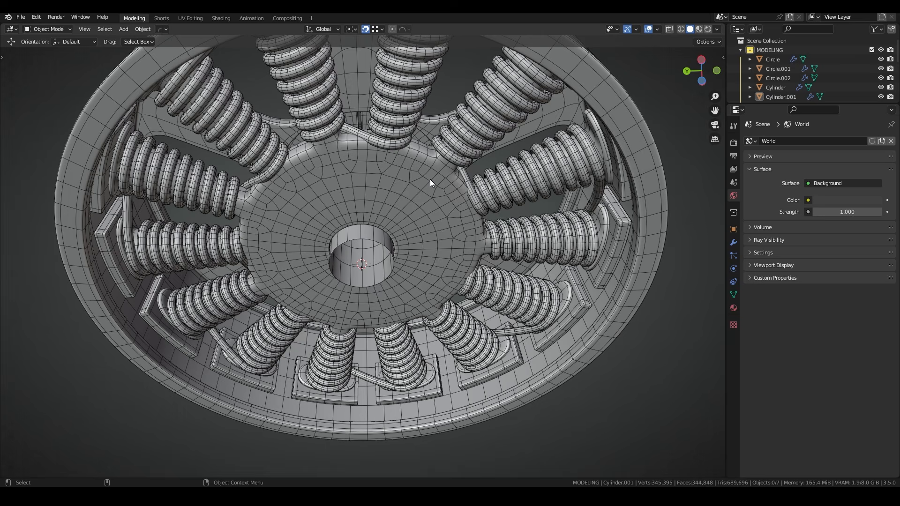
- Add a 32-vertex circle at the motor's centre and scale it down to ring the hole on the hub's underside
key("shift+a")
mouse_move(430, 179)
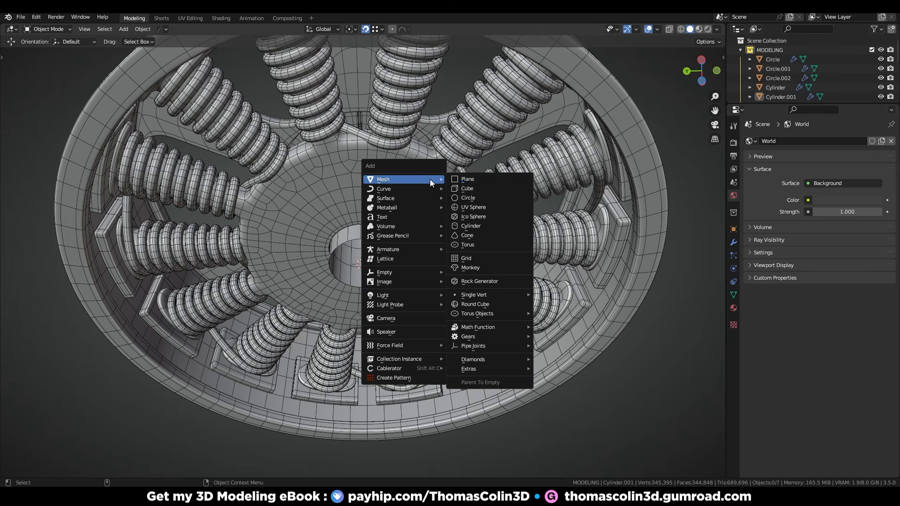
left_click(468, 198)
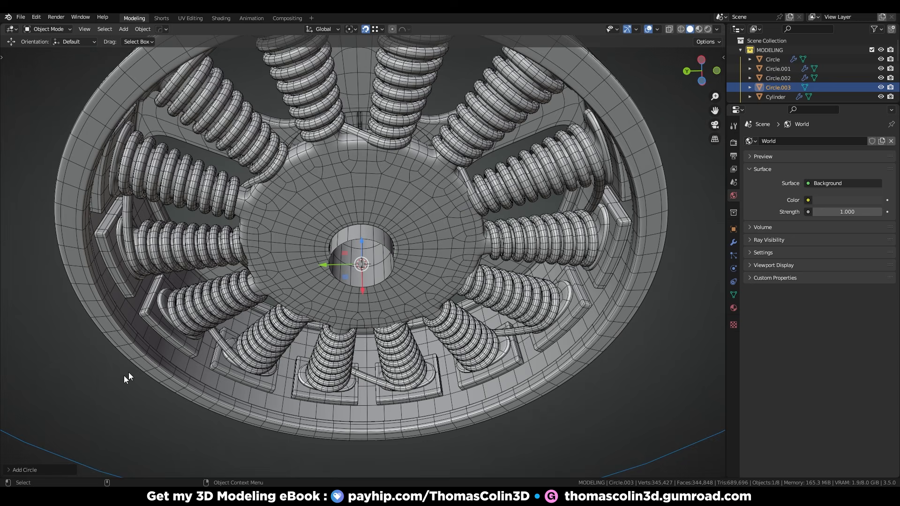
left_click(25, 470)
key("s")
left_click(368, 178)
key("ctrl+KP_7")
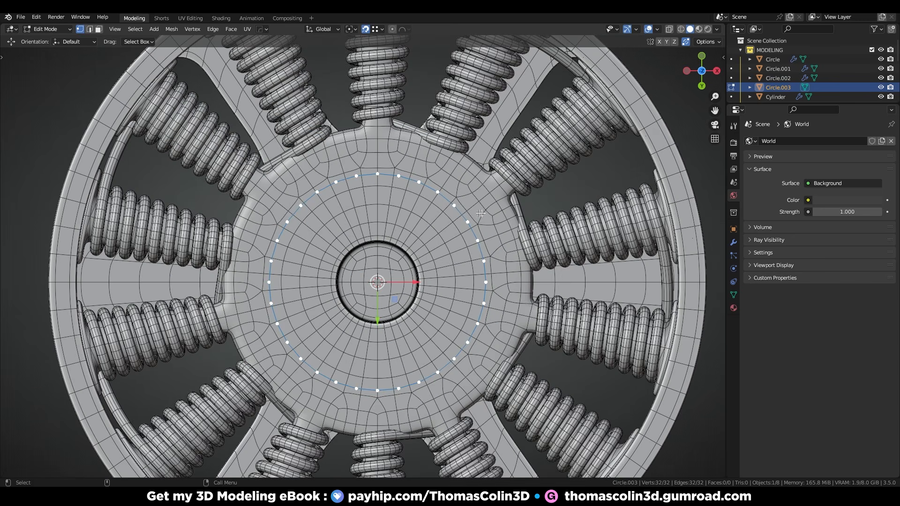
- Add an eight-vertex circle at the motor's centre, scale it to 0.094 and move it along Y onto the large circle's edge
key("s")
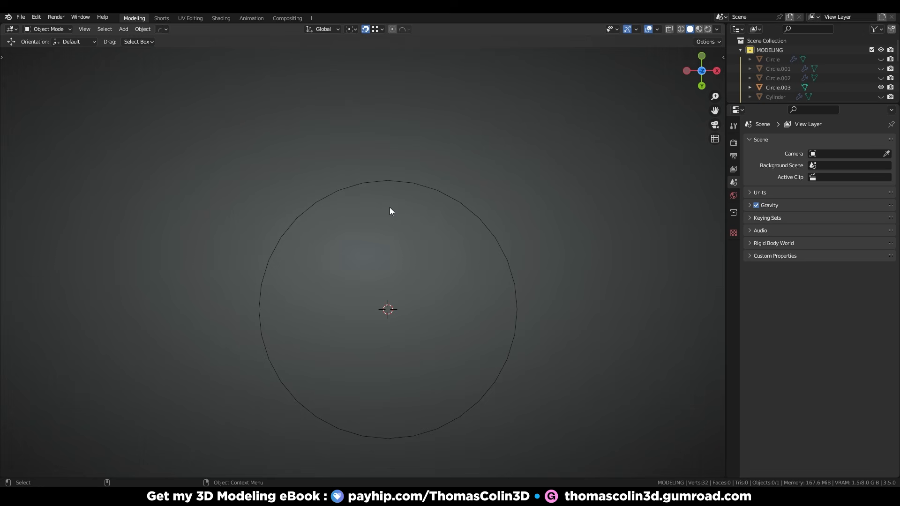
key("shift+a")
mouse_move(390, 208)
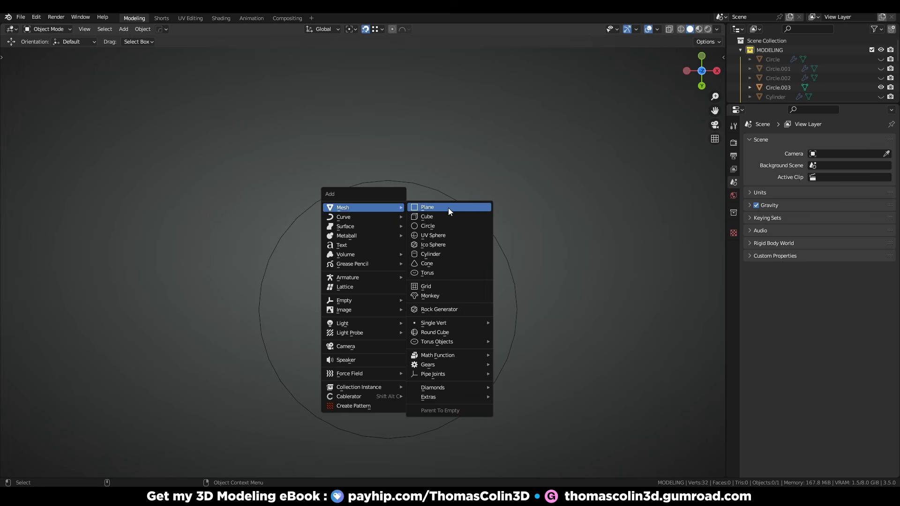
left_click(431, 226)
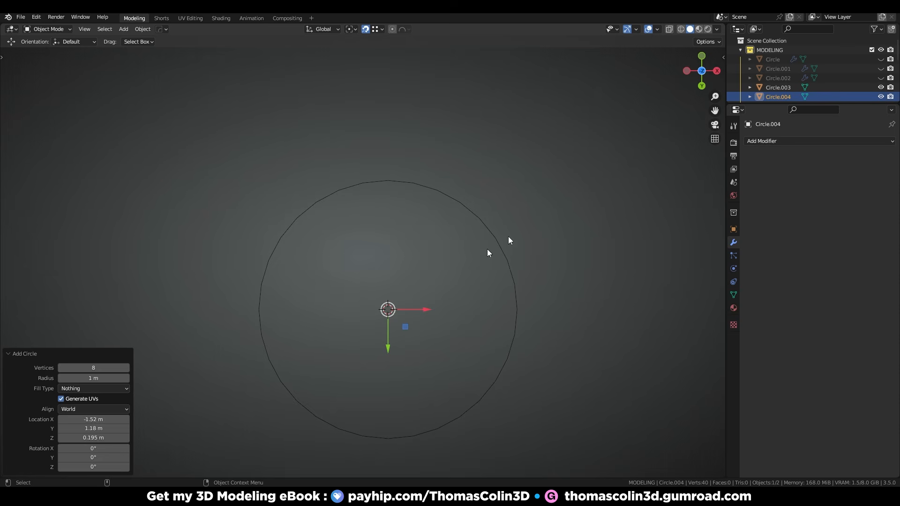
key("s")
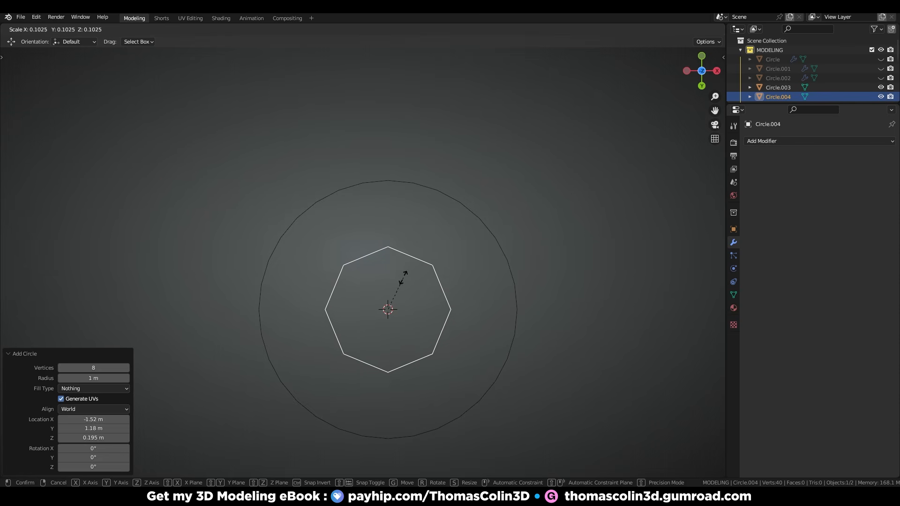
left_click(396, 281)
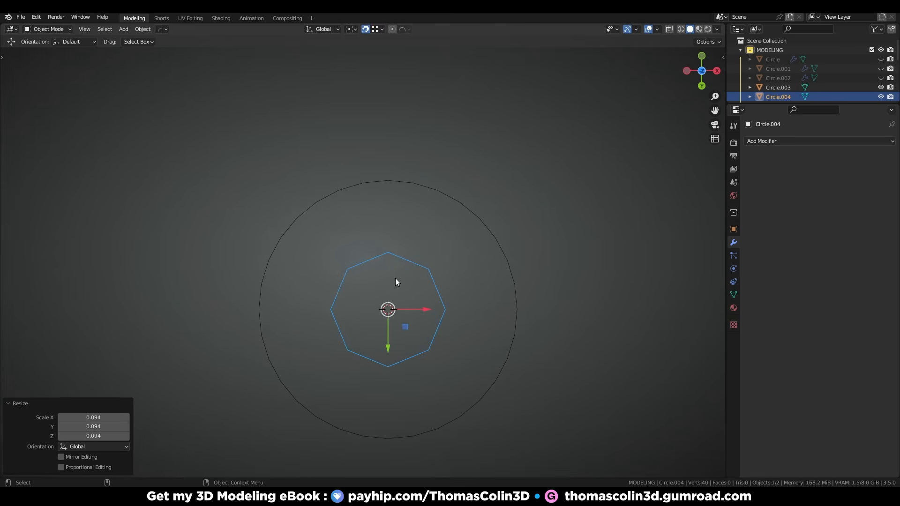
left_click_drag(387, 329, 407, 167)
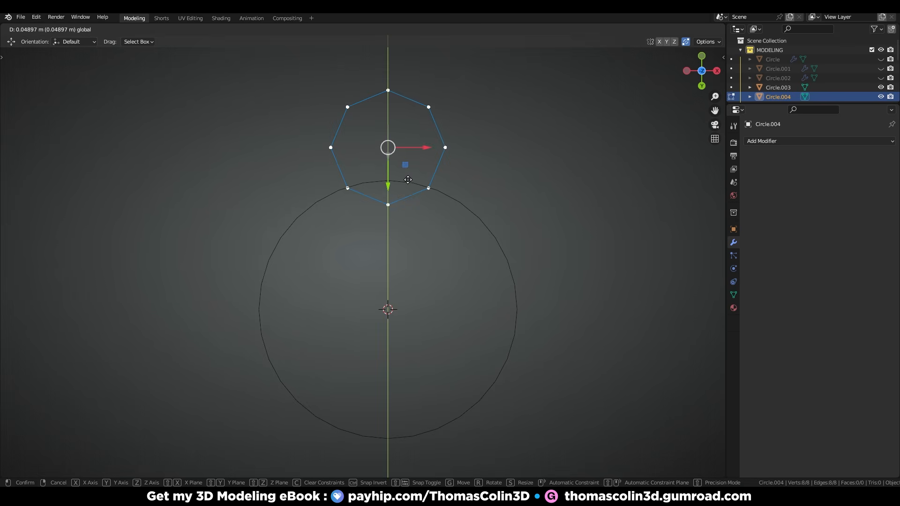
left_click_drag(407, 168, 408, 169)
- Set the small circle's origin to the 3D cursor and spin it 360° in 4 steps as duplicates around the centre
key("Tab")
key("q")
left_click(431, 236)
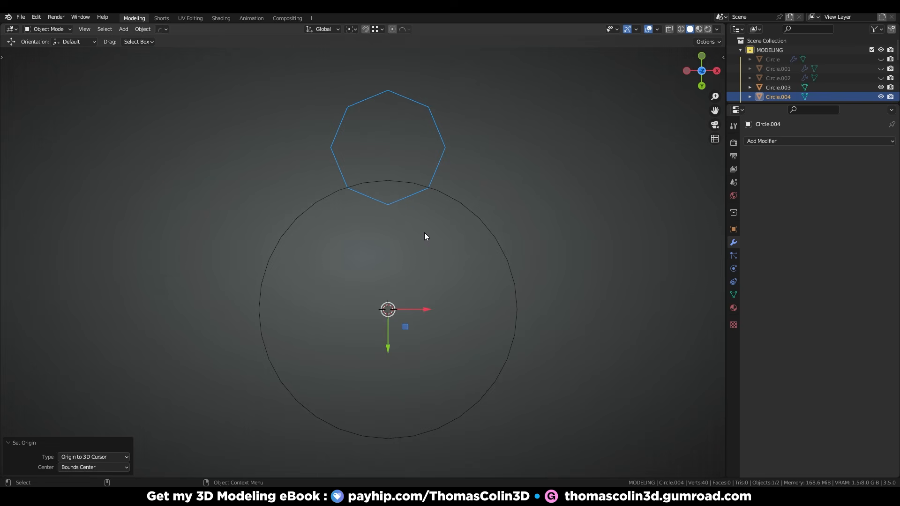
key("Tab")
key("q")
left_click(486, 240)
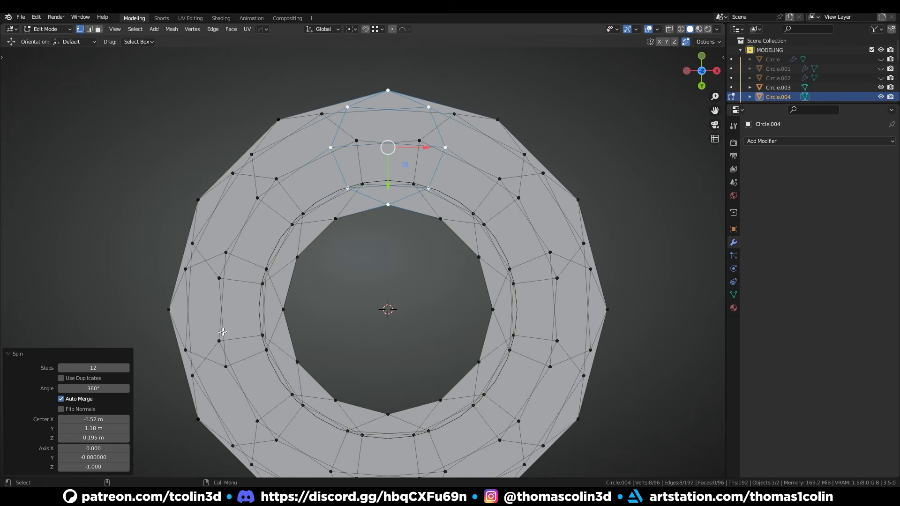
left_click(62, 378)
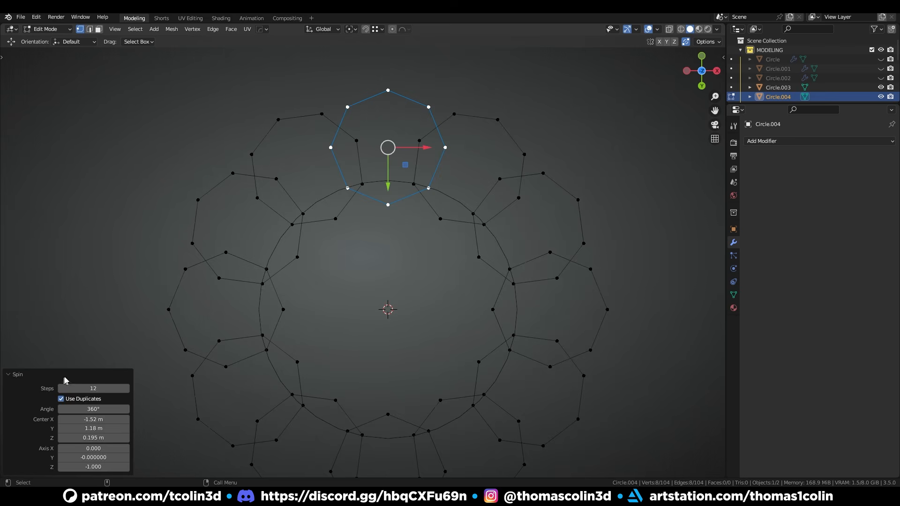
left_click(90, 389)
type("4")
key("Return")
key("Tab")
- Join the large circle with the four small circles into one mesh and merge all vertices by distance
left_click(330, 193)
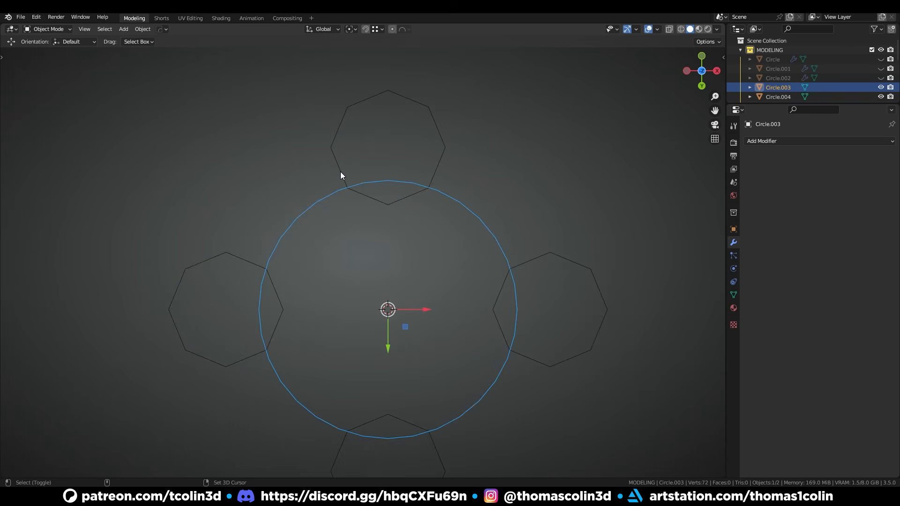
left_click(341, 172, "shift")
key("ctrl+j")
key("Tab")
key("a")
scroll(420, 250, "up", 2)
key("m")
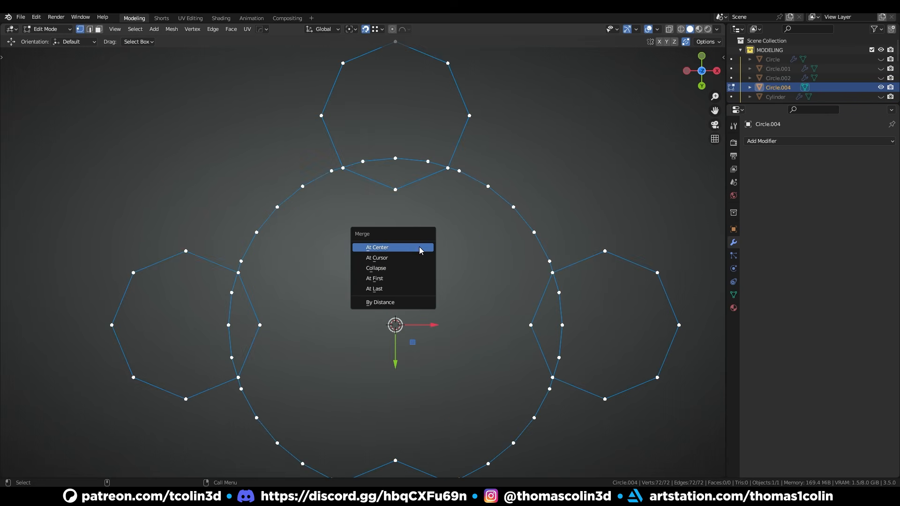
left_click(406, 308)
- Snap the small circles' vertices beside the ring onto the nearest vertices of the large circle so the outlines meet
left_click_drag(342, 168, 331, 170)
left_click_drag(448, 167, 459, 171)
left_click(240, 273)
key("g")
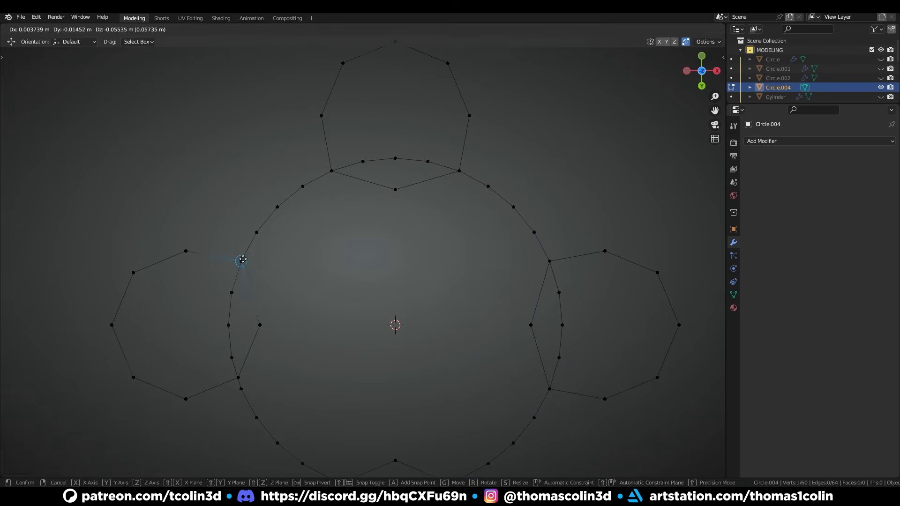
left_click(242, 261)
left_click(239, 378)
key("g")
left_click(242, 389)
middle_click_drag(355, 442, 353, 349, "shift")
left_click(342, 389)
key("g")
left_click(331, 387)
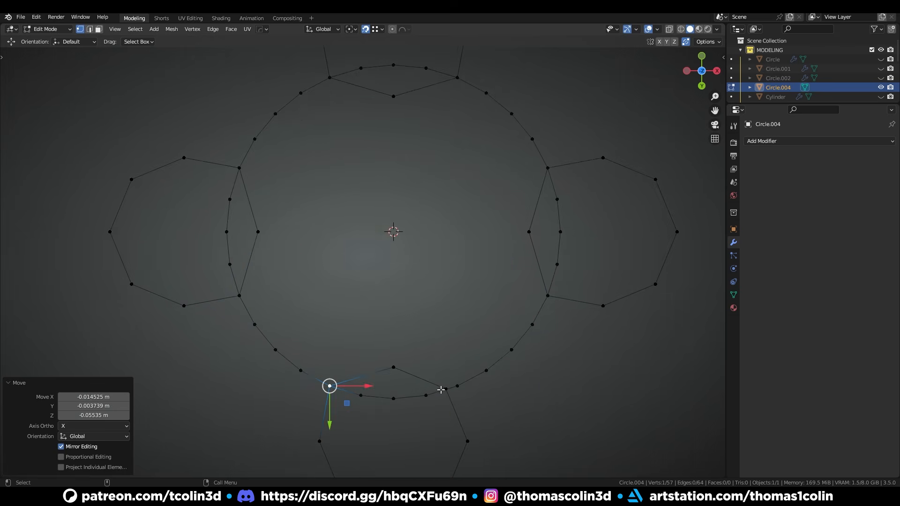
left_click(446, 388)
key("g")
left_click(456, 386)
- Delete the innermost vertex of each of the four small circles inside the large circle
left_click(394, 367)
left_click(258, 231, "shift")
left_click(393, 96, "shift")
key("x")
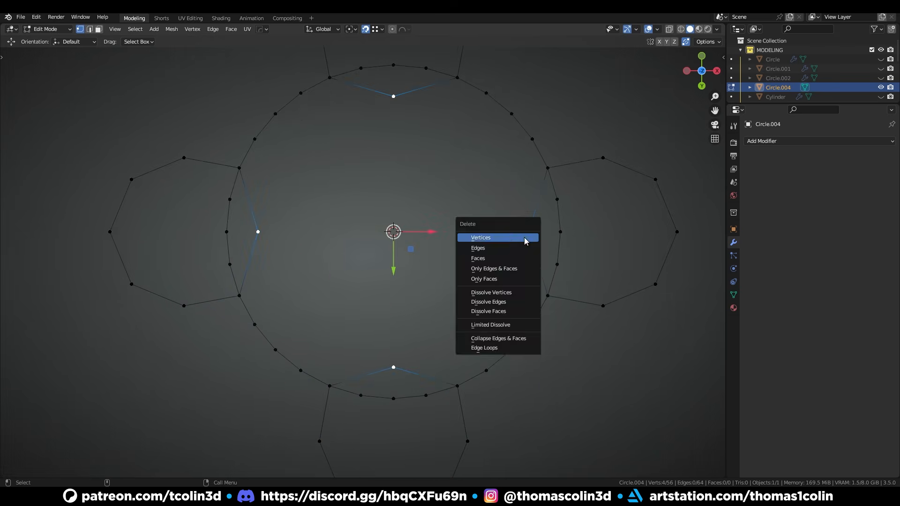
left_click(521, 236)
- Delete the three large-circle vertices spanning each of the four lobes, leaving one continuous outline
scroll(507, 232, "up", 3, "shift")
left_click_drag(538, 212, 586, 306)
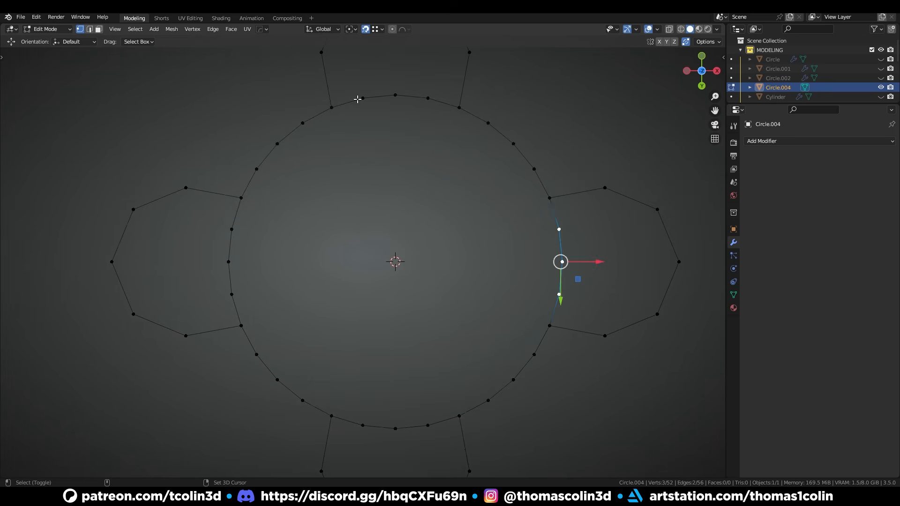
left_click_drag(351, 75, 431, 123, "shift")
left_click_drag(203, 221, 284, 310, "shift")
left_click_drag(348, 409, 426, 439, "shift")
key("x")
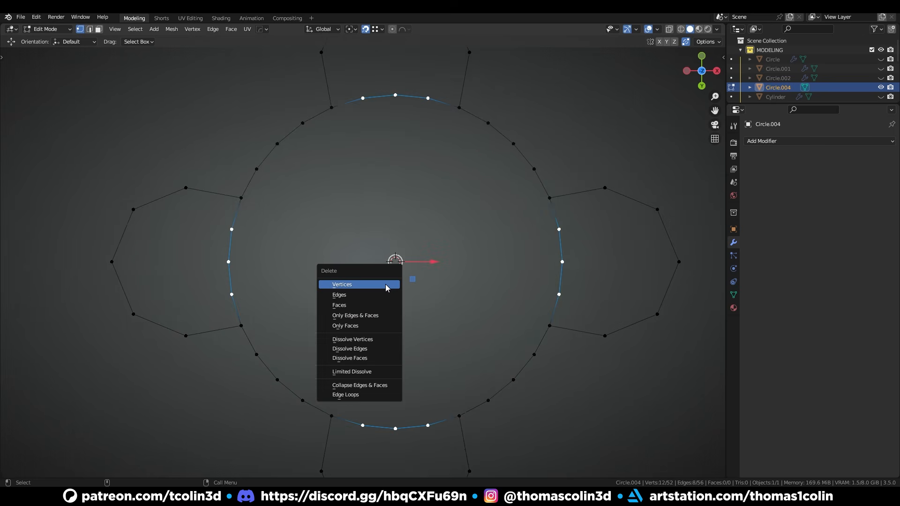
left_click(385, 284)
- Fill the four-lobed outline with a face and inset it by about 0.19 m
left_click_drag(420, 217, 396, 163, "alt")
right_click_drag(396, 163, 382, 255, "alt")
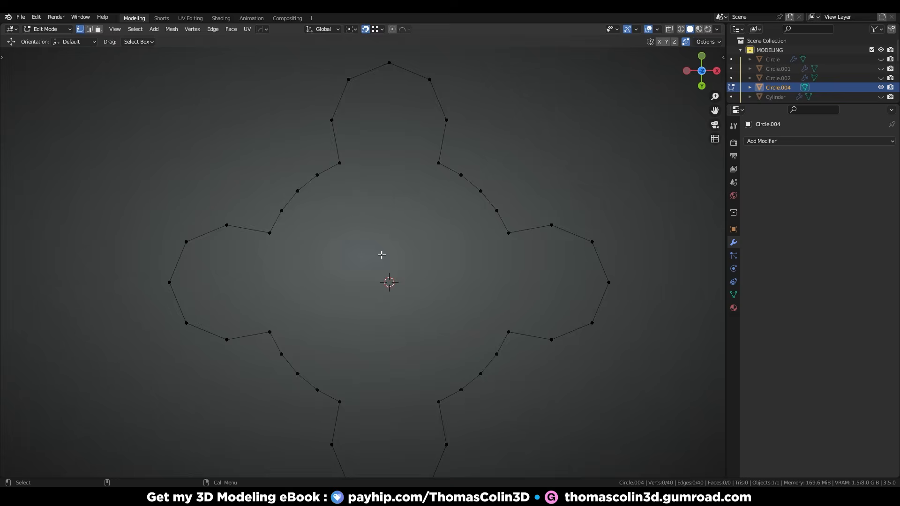
middle_click_drag(377, 242, 372, 228, "alt")
key("2")
key("a")
key("f")
key("i")
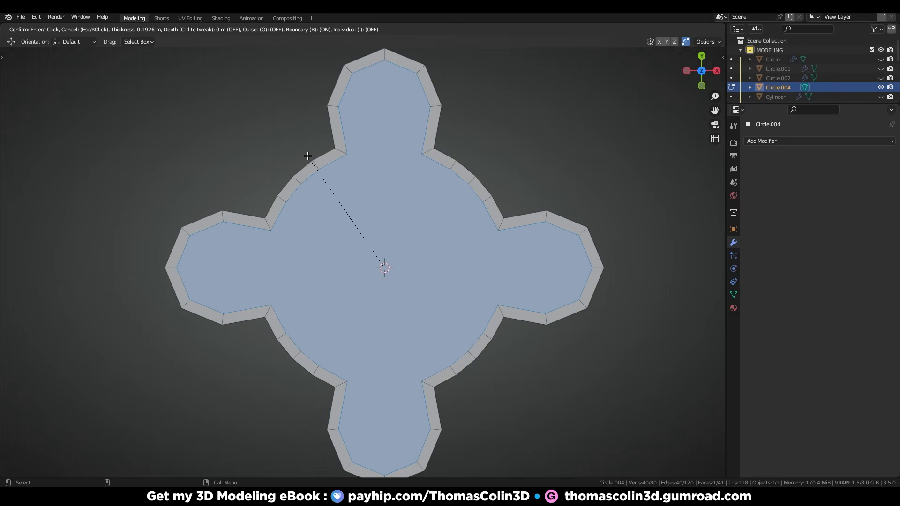
left_click(306, 155)
- Connect the two inner corner vertices at the neck of each lobe with a straight edge across the face
key("1")
left_click(347, 154)
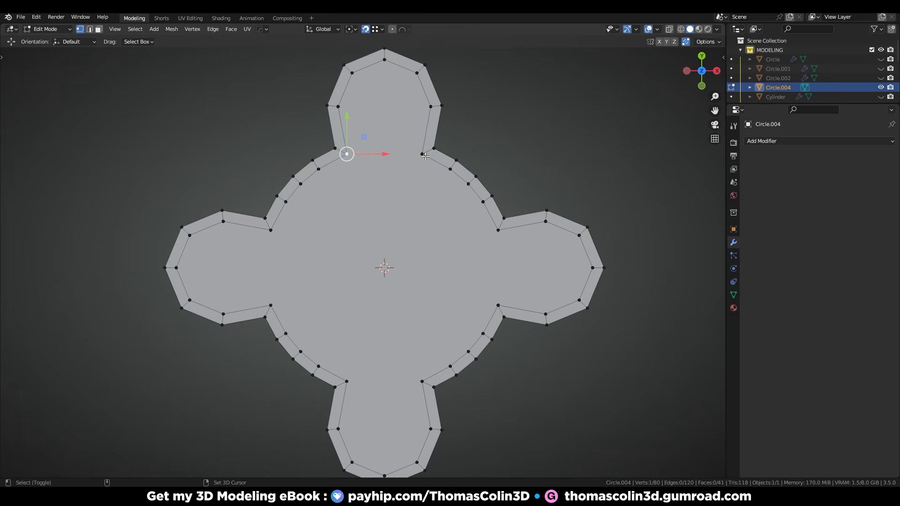
left_click(498, 304, "shift")
key("j")
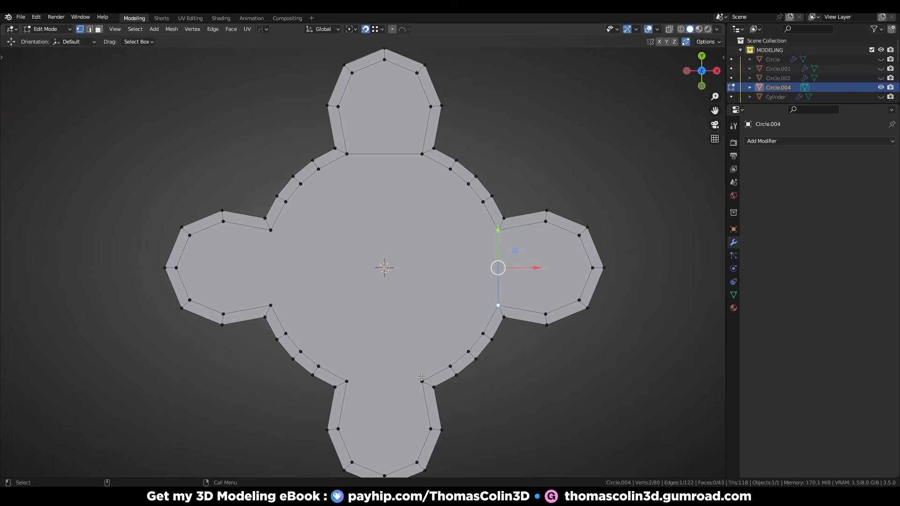
left_click(422, 381)
left_click(346, 382, "shift")
key("j")
left_click(271, 230, "shift")
key("j")
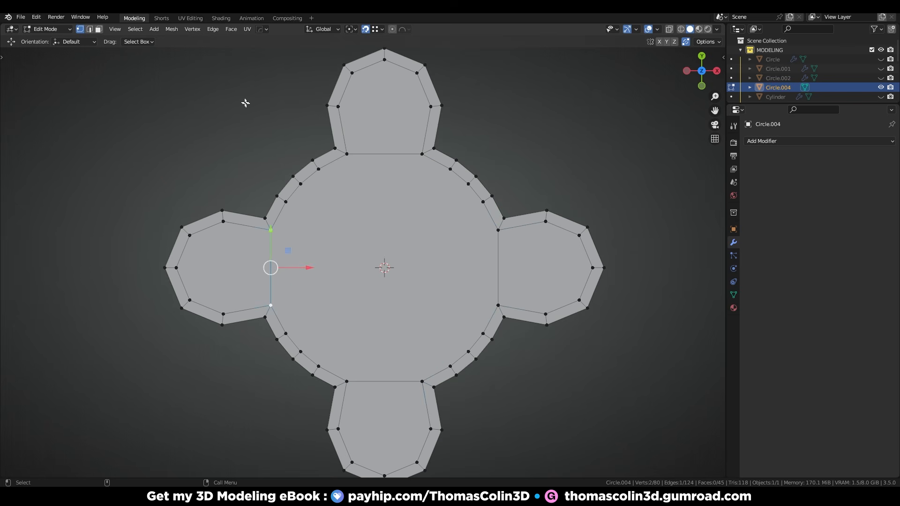
- Add one centred loop cut to each of the four neck edges to give every edge a midpoint vertex
left_click(347, 154)
key("ctrl+r")
left_click(393, 156)
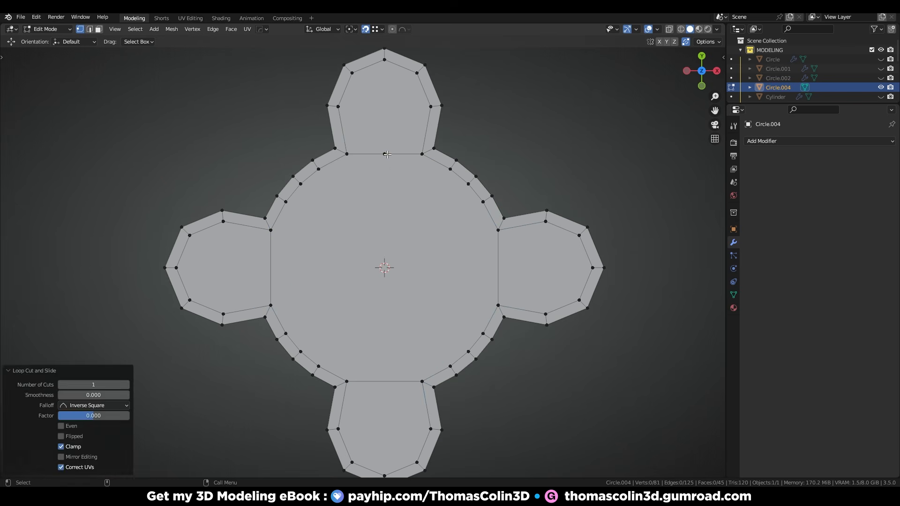
key("2")
key("1")
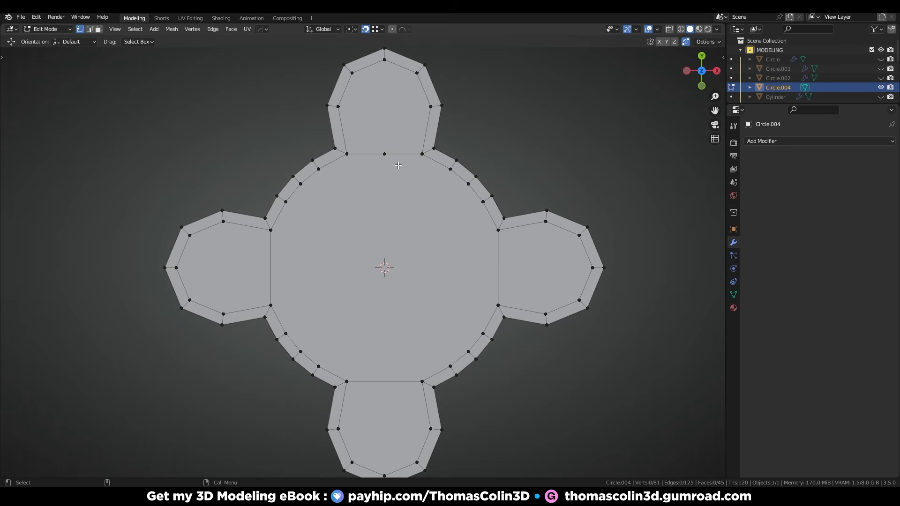
key("ctrl+r")
left_click(498, 266)
key("ctrl+r")
left_click(381, 389)
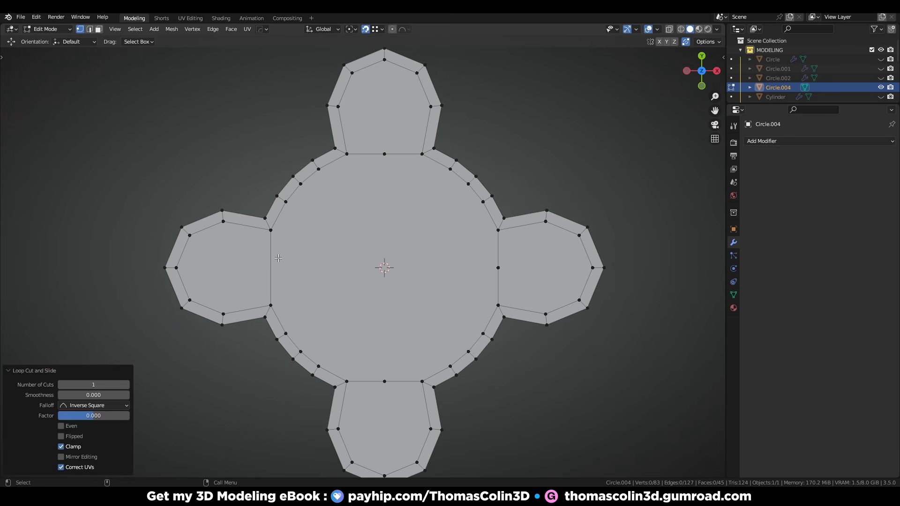
key("ctrl+r")
left_click(268, 263)
- Inset the central face, round it with LoopTools Circle and scale it up by 1.139
key("3")
left_click(340, 191)
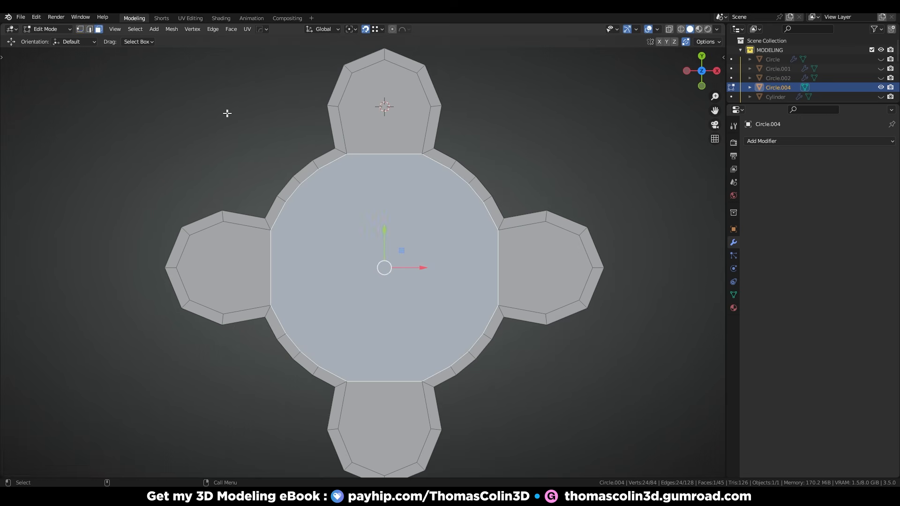
key("i")
left_click(227, 120)
right_click(227, 122)
mouse_move(254, 111)
left_click(287, 125)
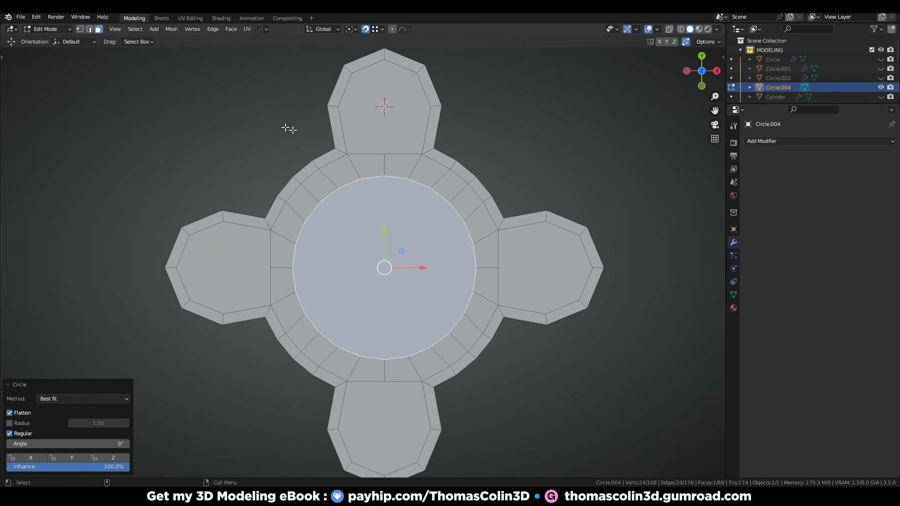
key("s")
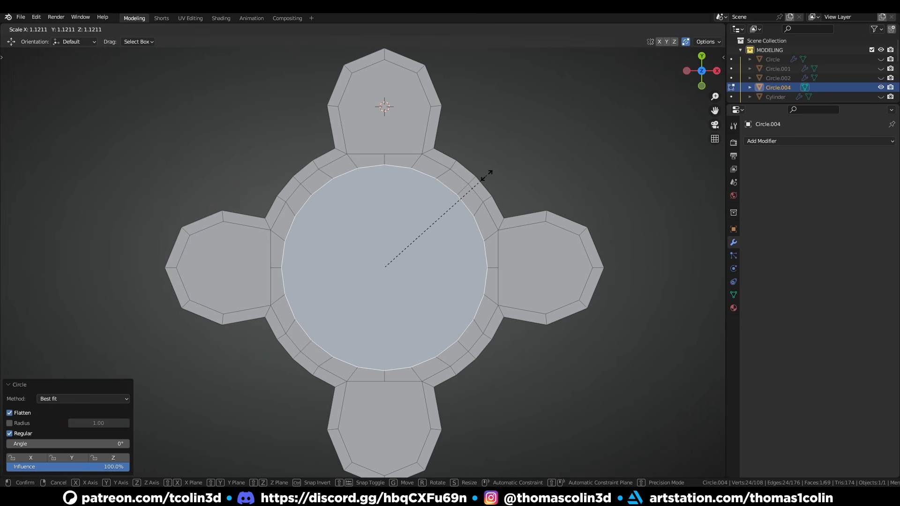
left_click(490, 176)
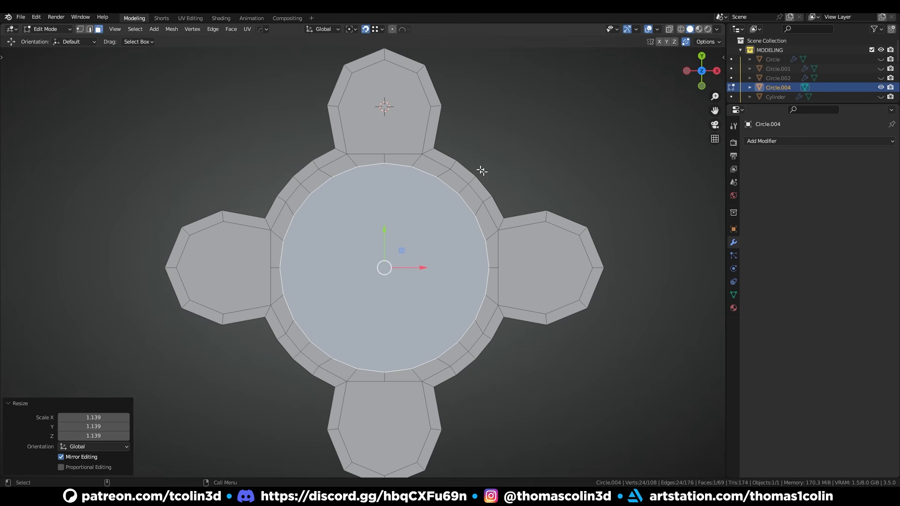
- Cut a round hole in the upper lobe by insetting its face 0.103 m, applying LoopTools Circle, shrinking it and deleting it
left_click(377, 108)
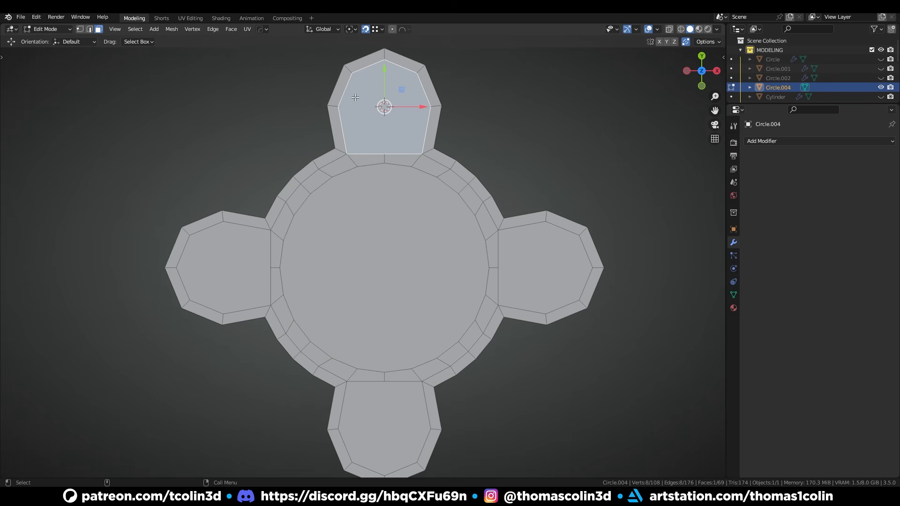
key("i")
left_click(328, 84)
right_click(325, 73)
mouse_move(328, 60)
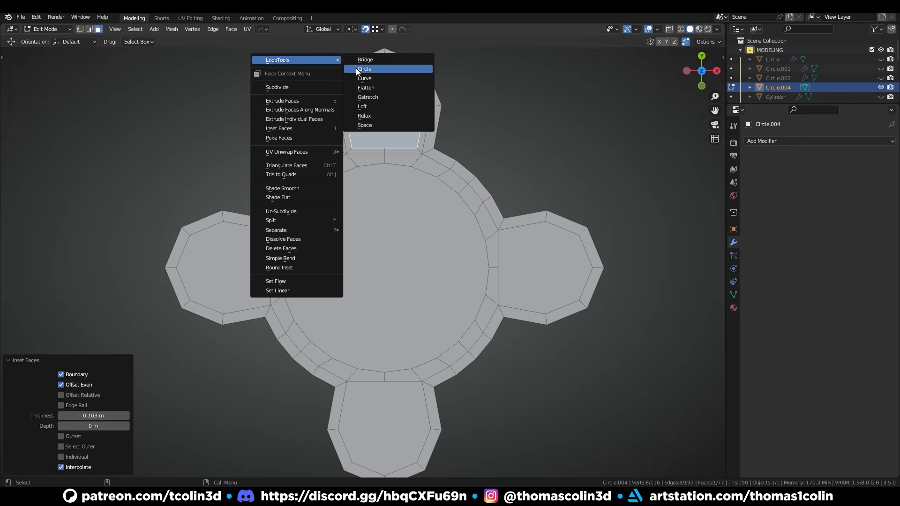
left_click(365, 69)
key("s")
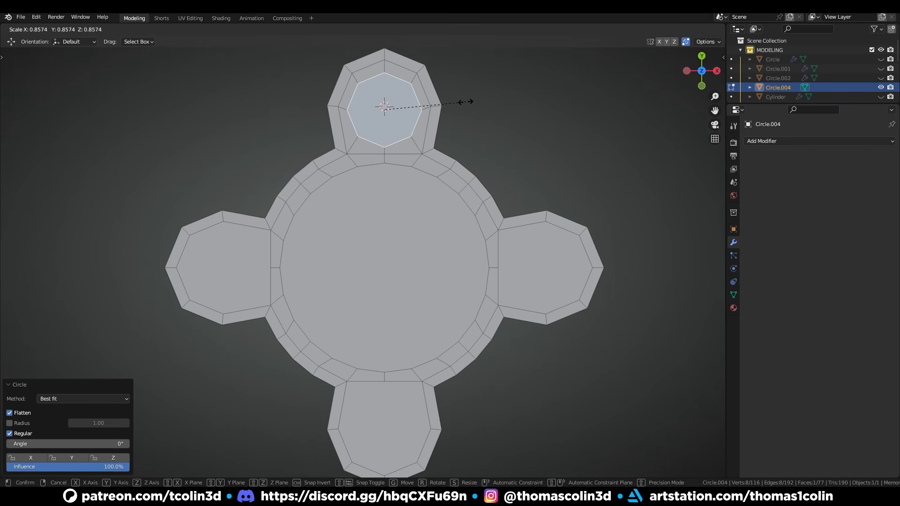
left_click(467, 102)
key("x")
left_click(382, 145)
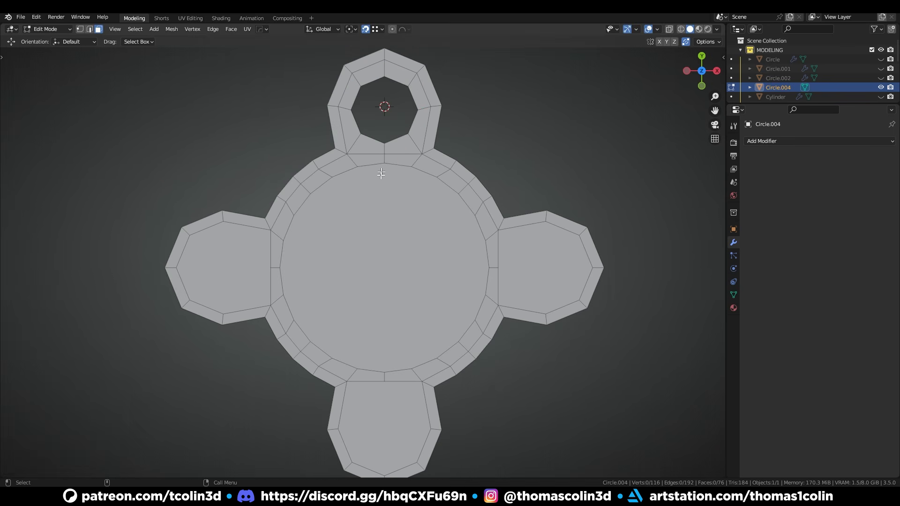
- Delete the central face and all remaining faces except the holed upper lobe with its adjoining quarter of the ring
left_click(378, 263)
key("x")
left_click(371, 259)
left_click_drag(309, 46, 467, 163)
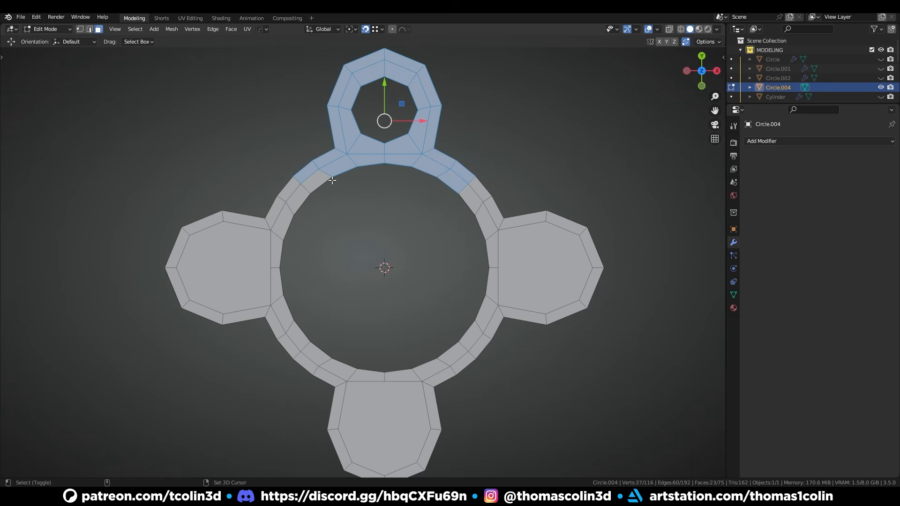
key("ctrl+i")
key("x")
left_click(344, 195)
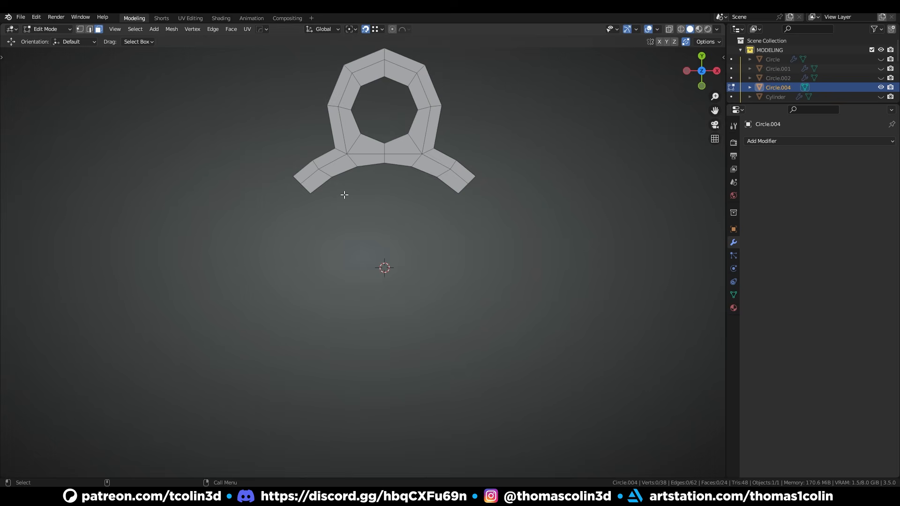
- Spin the remaining quarter segment 360° in 4 steps as duplicates to rebuild the full ring with four holed lobes
key("a")
key("alt+e")
left_click(344, 195)
left_click(61, 379)
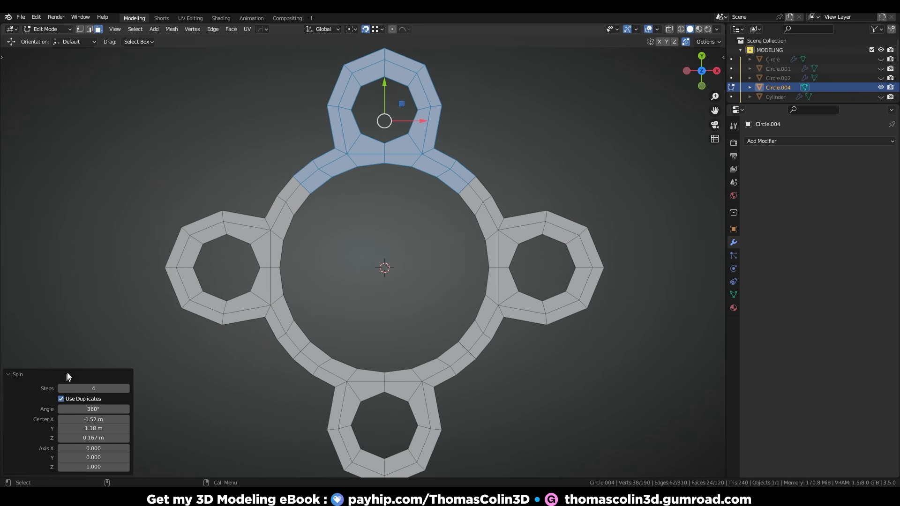
- Merge all vertices of the four-lobed ring by distance to weld the duplicated segments together
key("alt+a")
key("1")
key("a")
key("m")
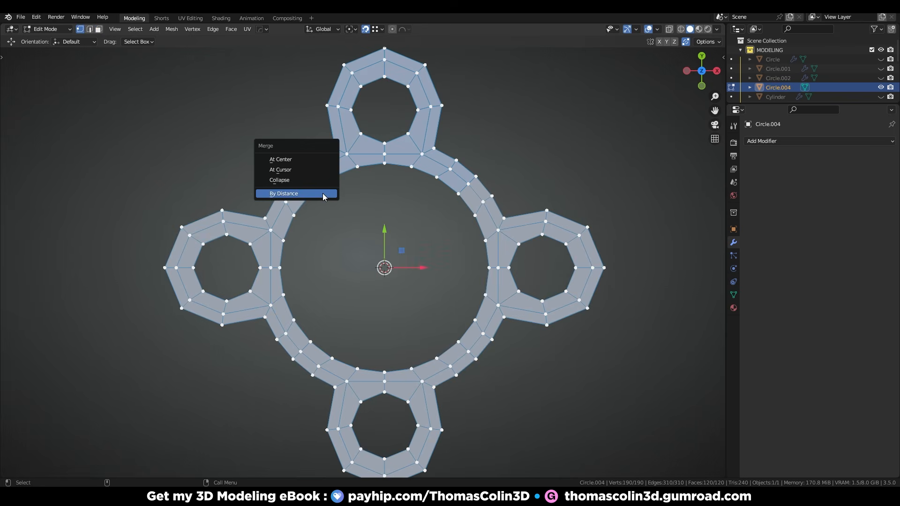
left_click(322, 193)
key("alt+a")
key("Tab")
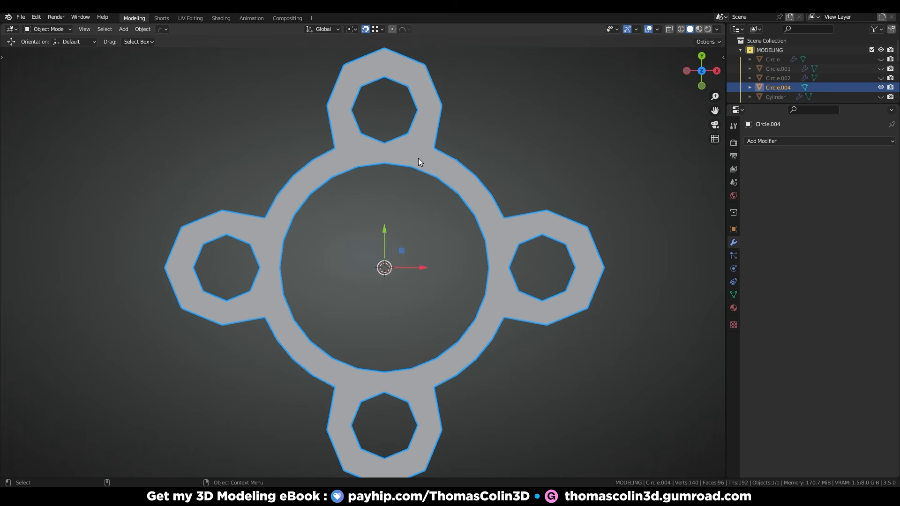
- Rotate the four-lobed ring 45° and add a Subdivision modifier at level 2
type("r45")
key("Return")
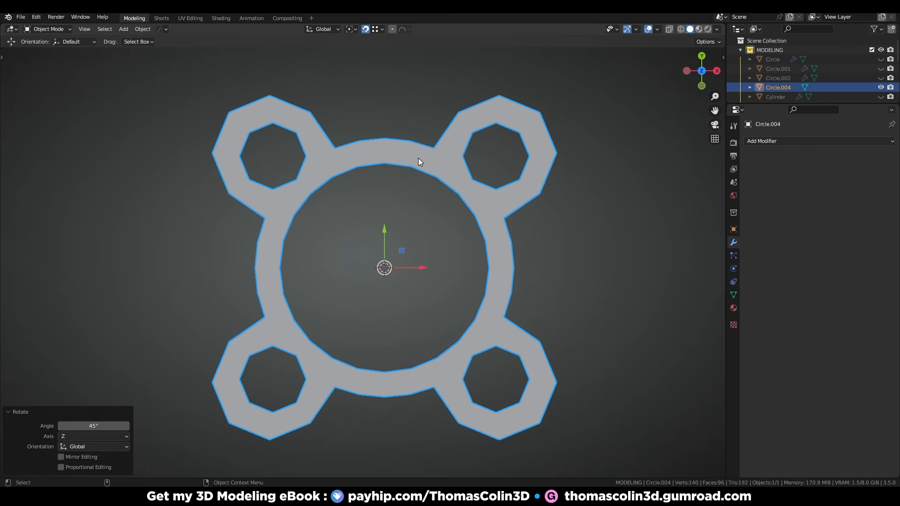
key("ctrl+2")
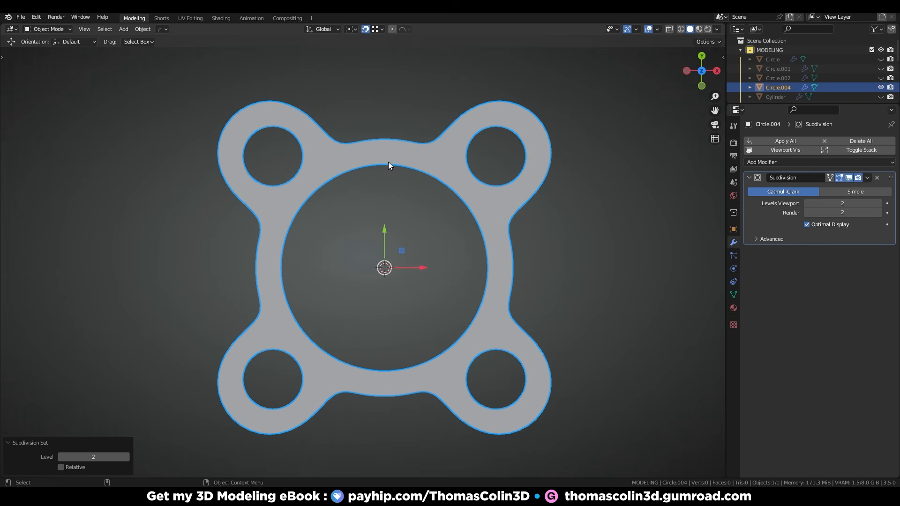
- Extrude the entire four-lobed ring along Z by about 0.036 m to give it thickness
key("Tab")
key("a")
middle_click_drag(454, 162, 403, 244)
key("e")
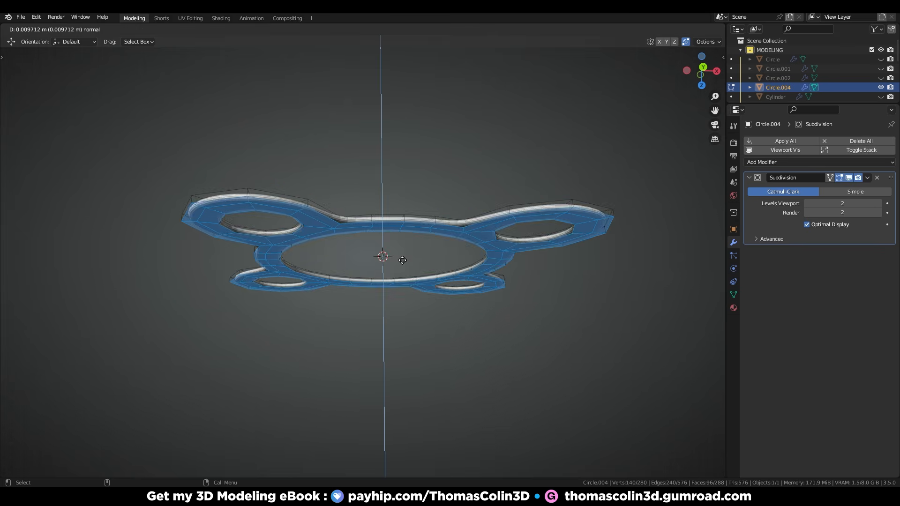
left_click(839, 229)
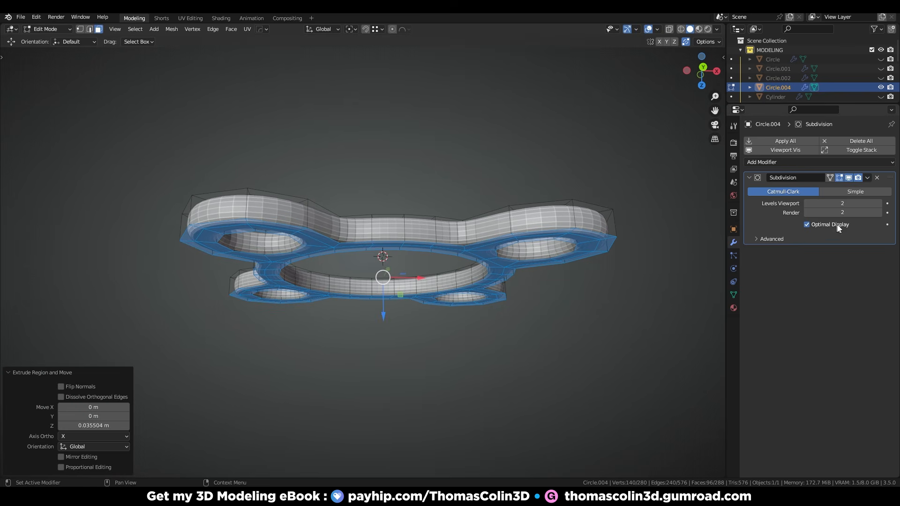
- Hide the subdivision preview and bevel the ring's rim and hole edges about 0.077 m wide, with 2 segments and profile 1.0
left_click(849, 178)
key("alt+h")
key("Tab")
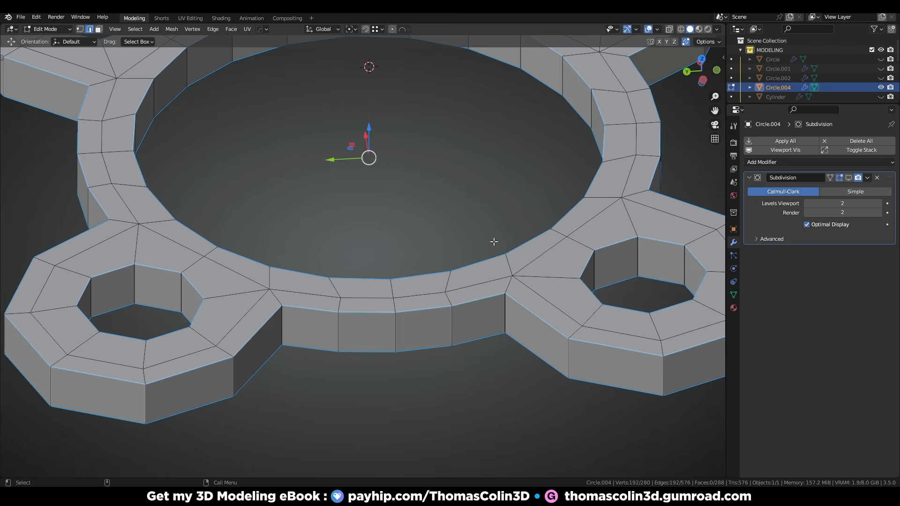
key("ctrl+b")
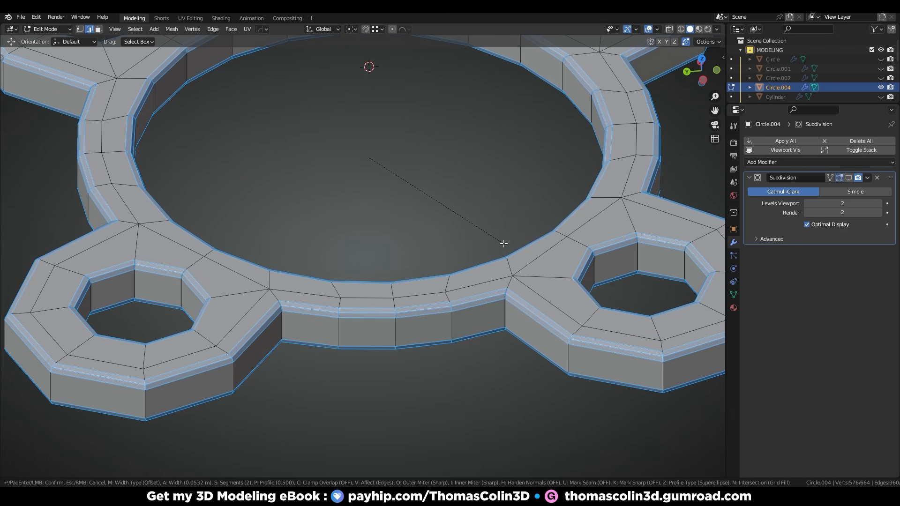
key("p")
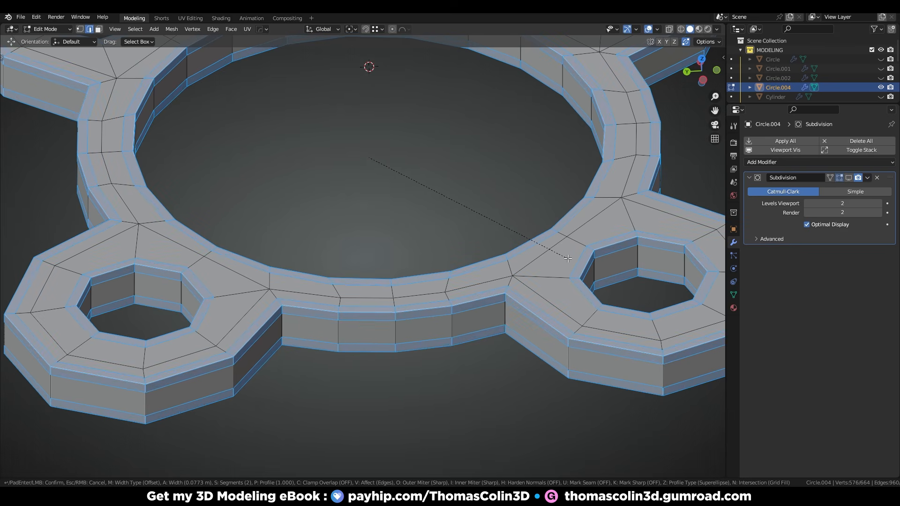
left_click(566, 259)
key("Tab")
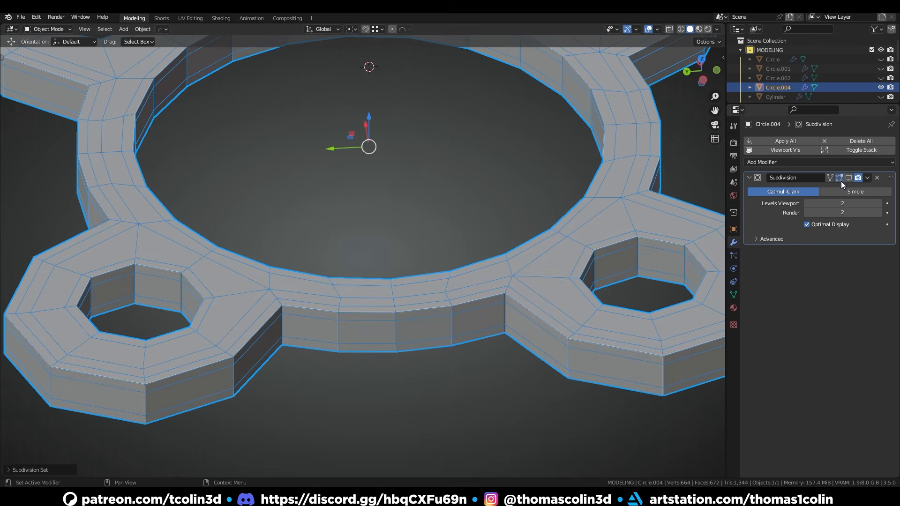
- Turn the subdivision preview back on and shade the four-lobed ring smooth
left_click(849, 177)
right_click(640, 243)
left_click(641, 243)
left_click(393, 172)
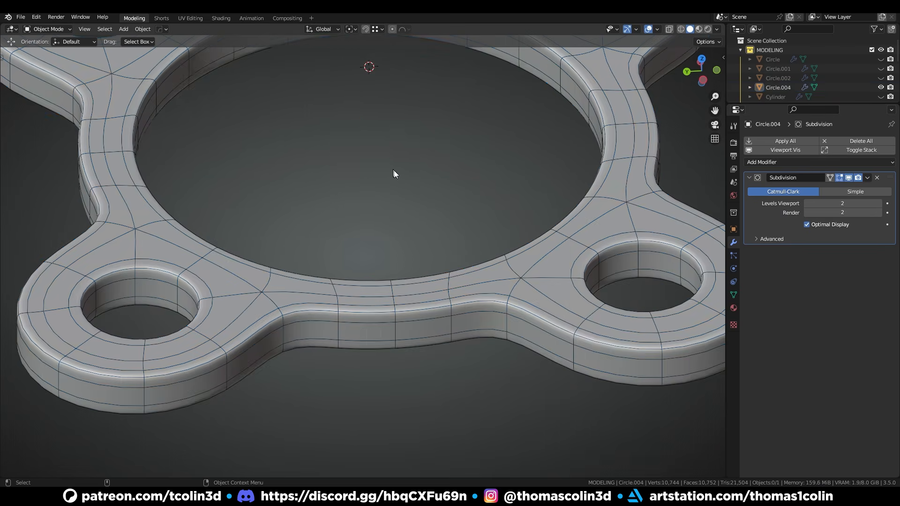
scroll(438, 261, "down", 5)
middle_click_drag(572, 199, 570, 264)
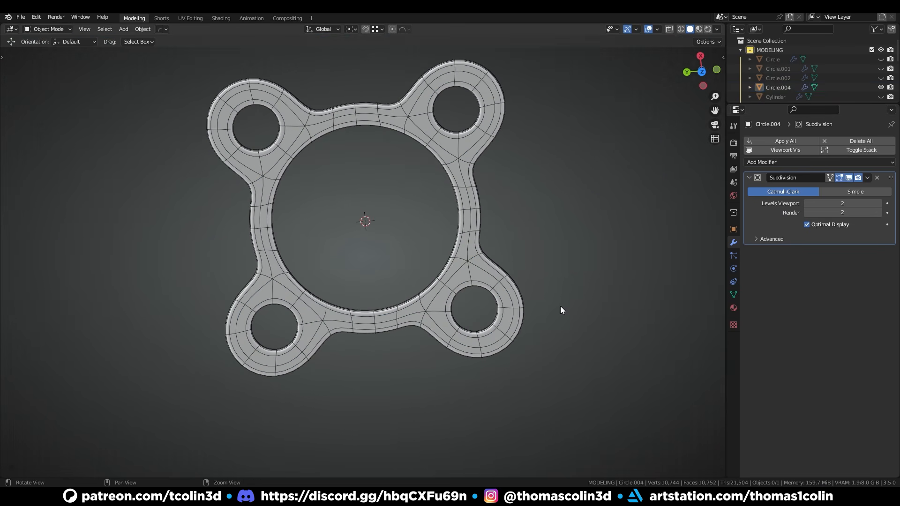
middle_click_drag(561, 310, 474, 187)
- Duplicate the ring's inner wall faces, extrude the copy inward at about 0.669 scale, and adjust it as a separate disc around the shaft
key("KP_Divide")
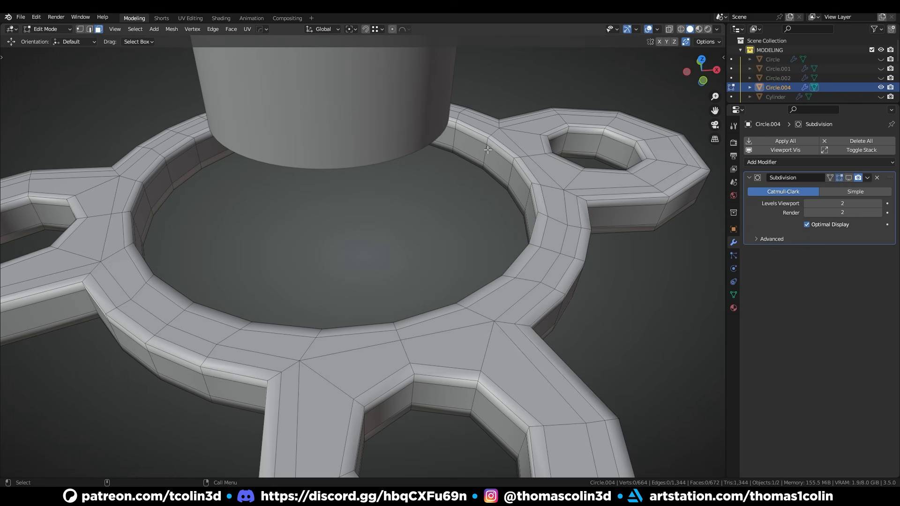
left_click(485, 152, "alt")
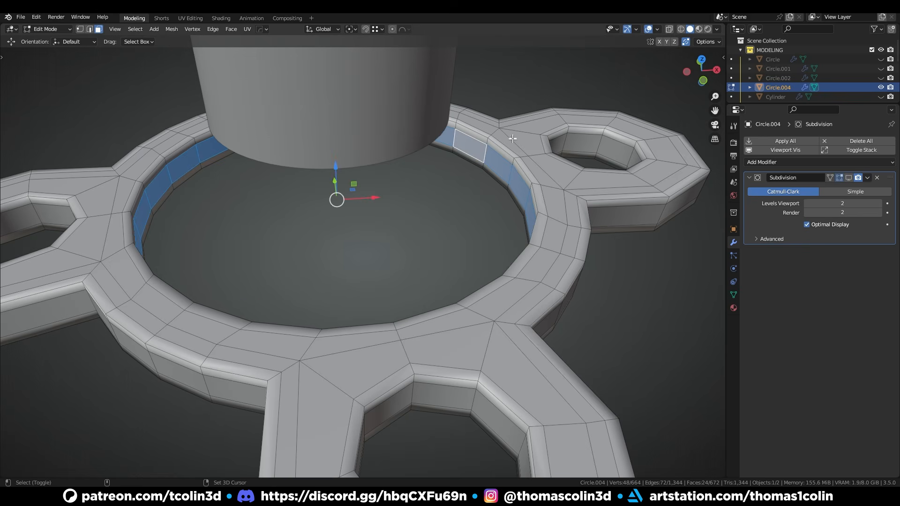
key("shift+d")
right_click(580, 122)
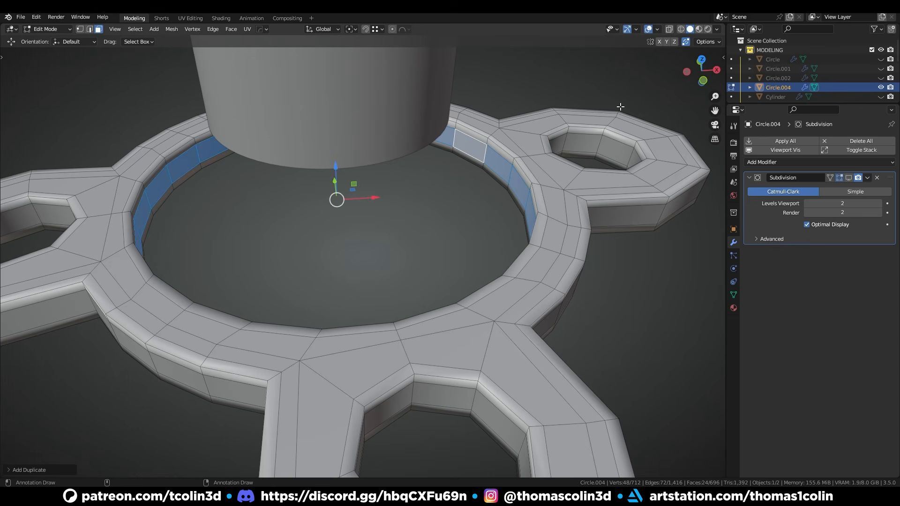
key("s")
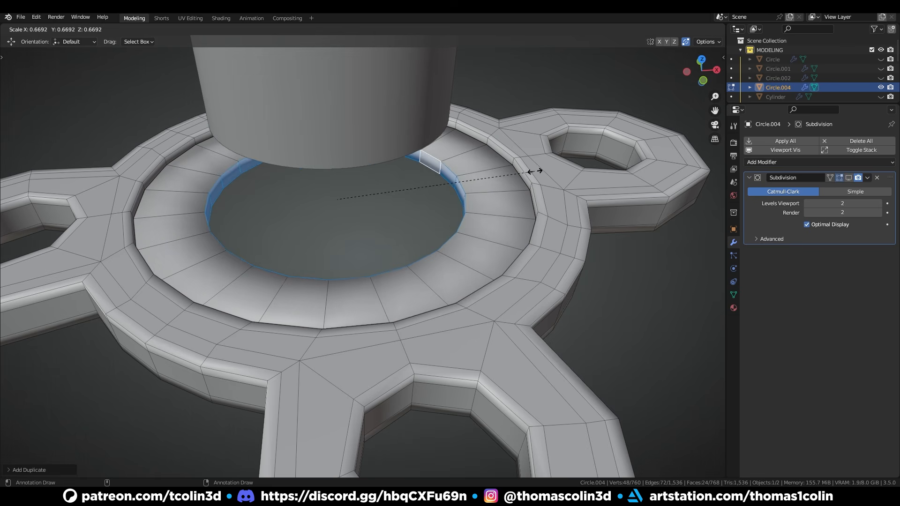
left_click(535, 171)
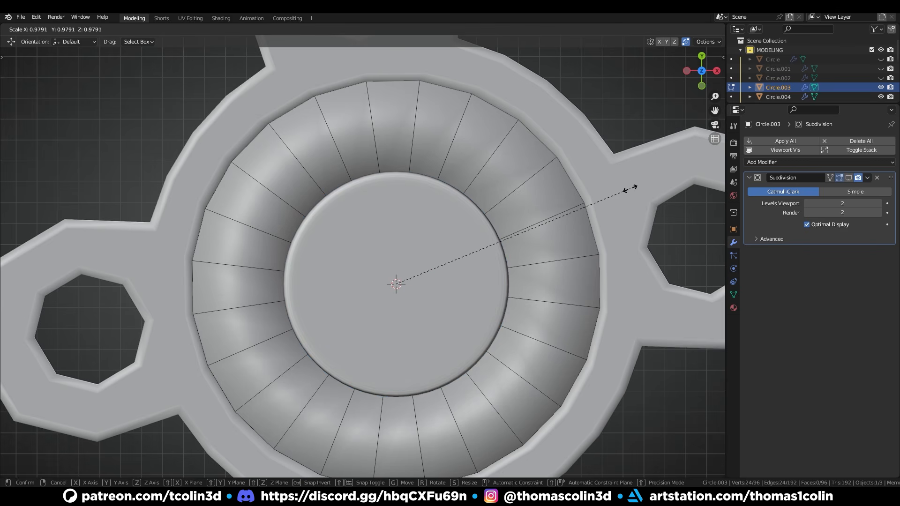
left_click(541, 212)
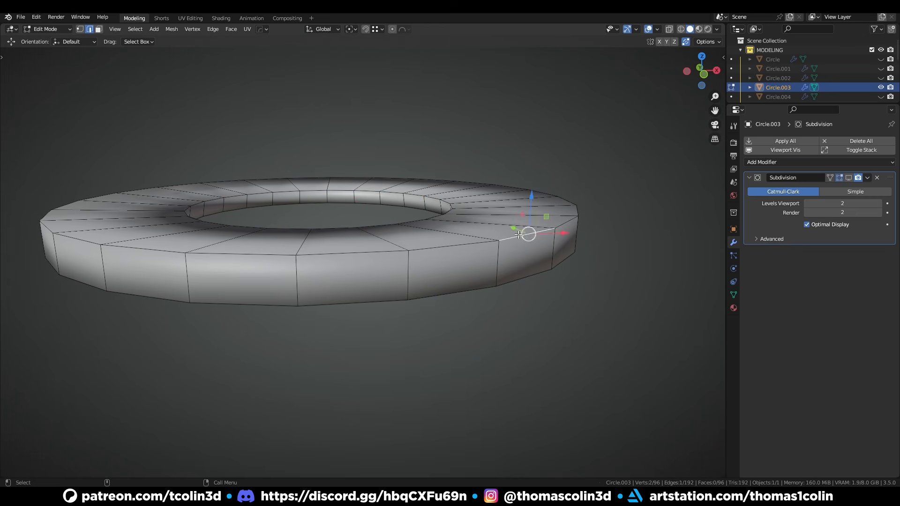
- Bevel the outer and inner rim edges of the disc with 2 segments and profile 1.0
left_click(527, 264, "alt")
left_click(560, 276, "alt+shift")
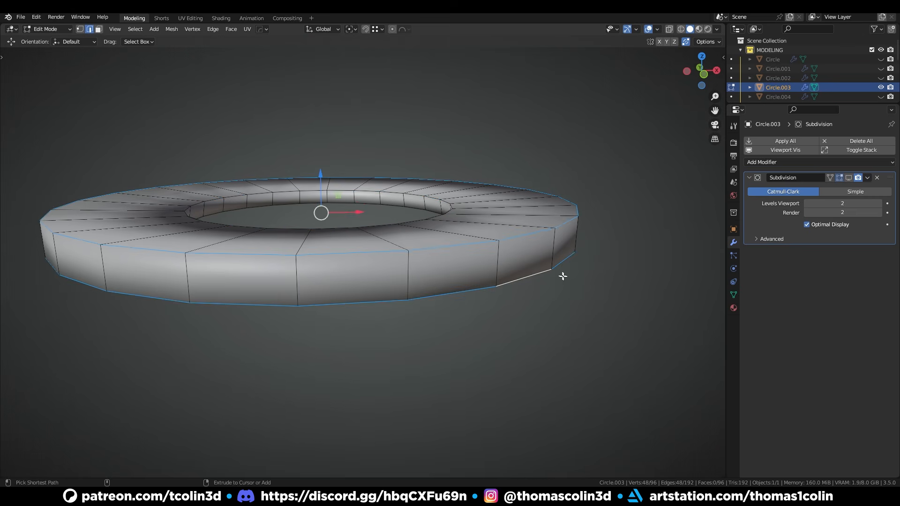
key("ctrl+b")
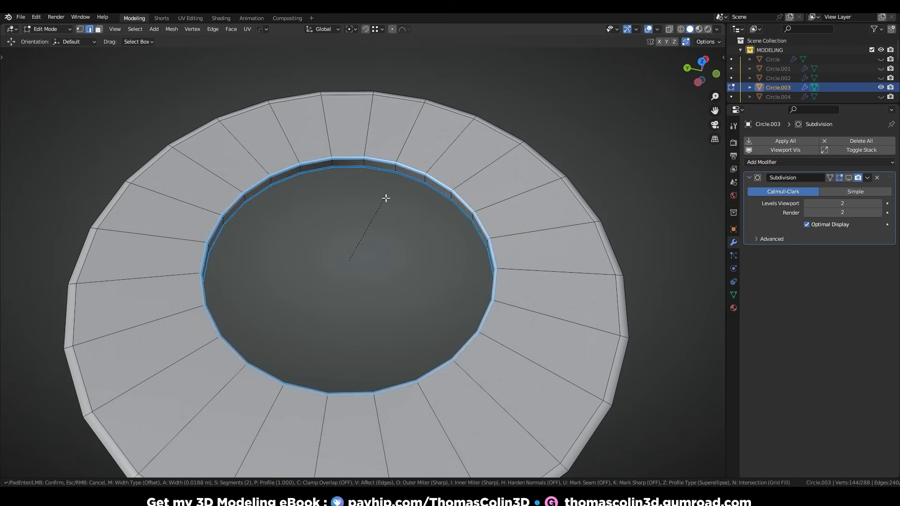
left_click(398, 196)
- Add a centred loop cut around the disc's flat faces and show its subdivision at level 2
left_click(452, 143)
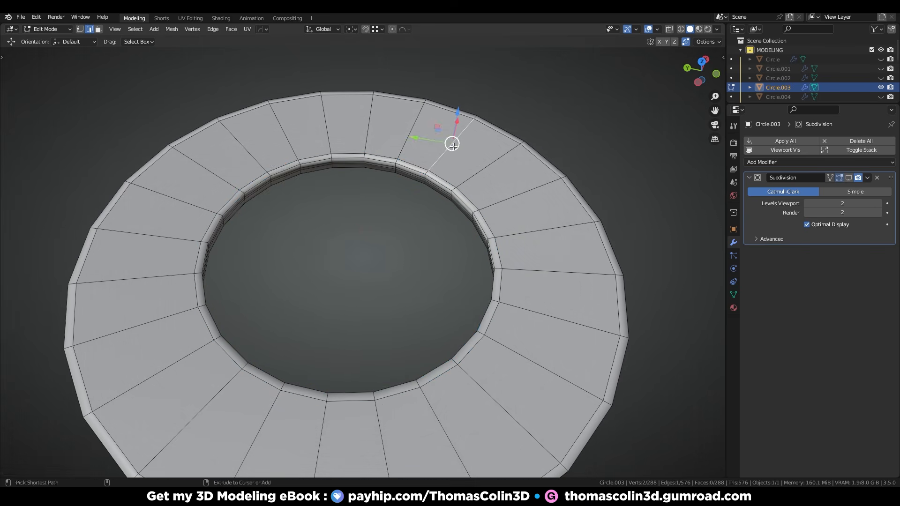
key("ctrl+r")
left_click(453, 143)
right_click(452, 143)
key("Tab")
key("ctrl+2")
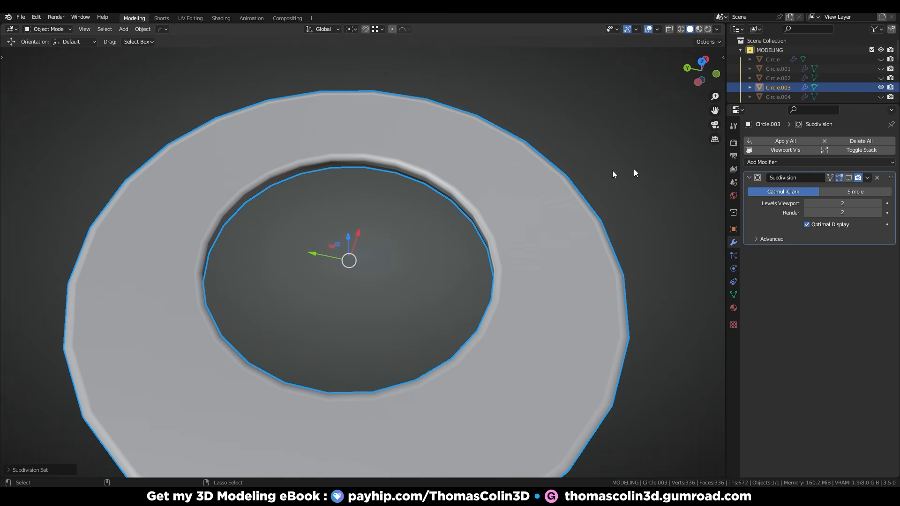
left_click(849, 177)
key("alt+a")
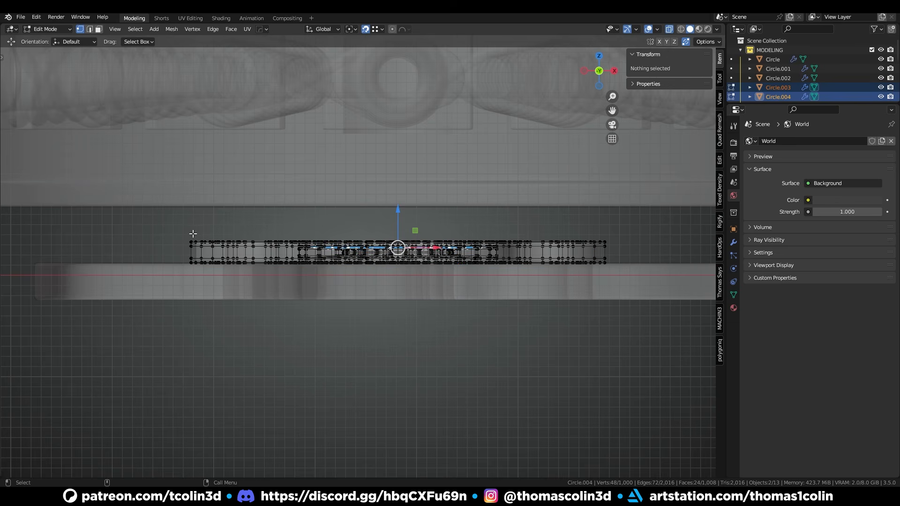
- Move the upper vertices of the mounting base and its inner disc along Z to thicken both parts
left_click_drag(156, 224, 640, 251)
scroll(640, 252, "up", 2)
key("g")
key("z")
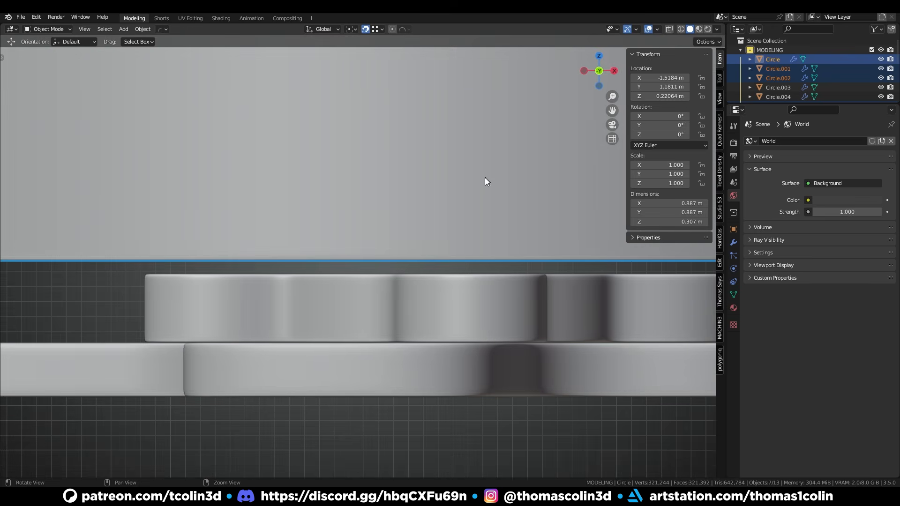
- Lower the motor's upper parts about 0.008 m along Z onto the mounting base
key("g")
key("z")
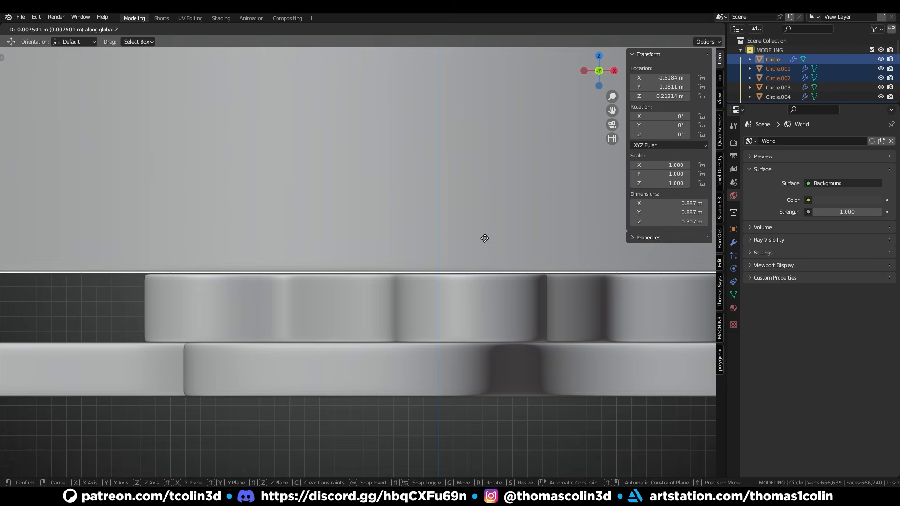
left_click(486, 251)
left_click(409, 463)
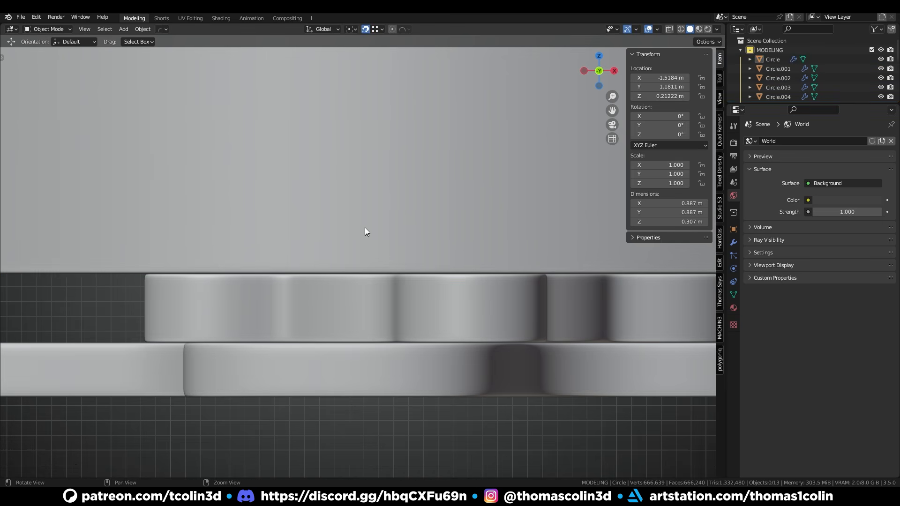
- Extend the shaft's lower end to local Z -0.41505 m inside the arm's central hole, then cap it and inset the cap
scroll(347, 231, "down", 6)
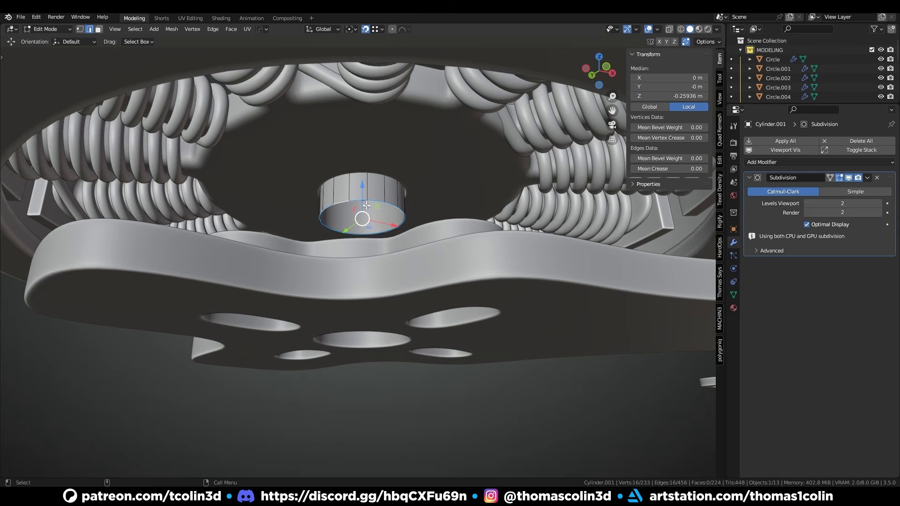
left_click(389, 343)
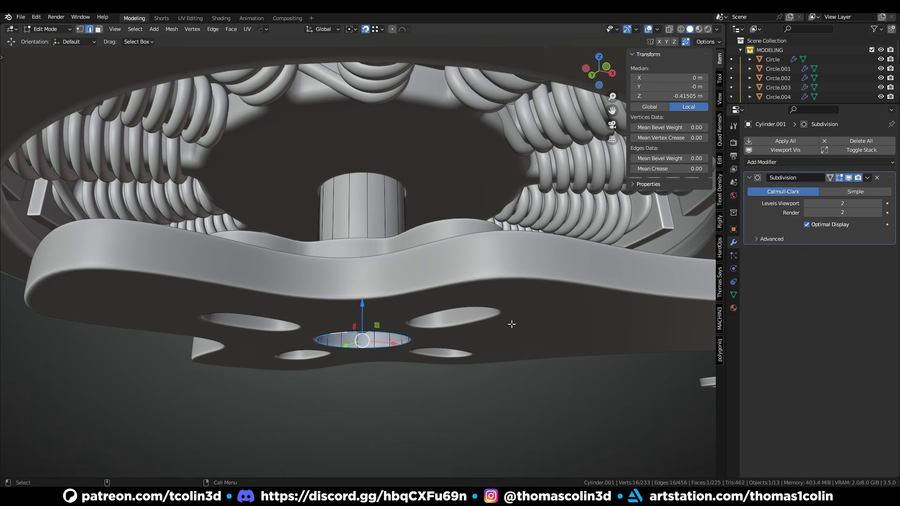
middle_click_drag(513, 323, 404, 298)
key("i")
left_click(463, 296)
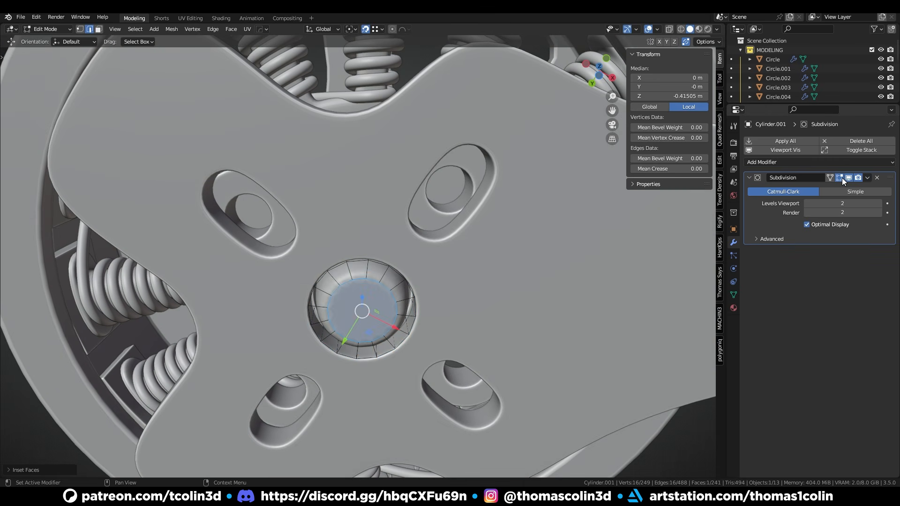
- Replace the shaft's inset end face with a Grid Fill of span 4 and offset 3
middle_click_drag(463, 296, 466, 241, "alt")
right_click_drag(466, 242, 506, 234, "alt")
key("x")
left_click(375, 222)
double_click(367, 189)
key("q")
left_click(379, 271)
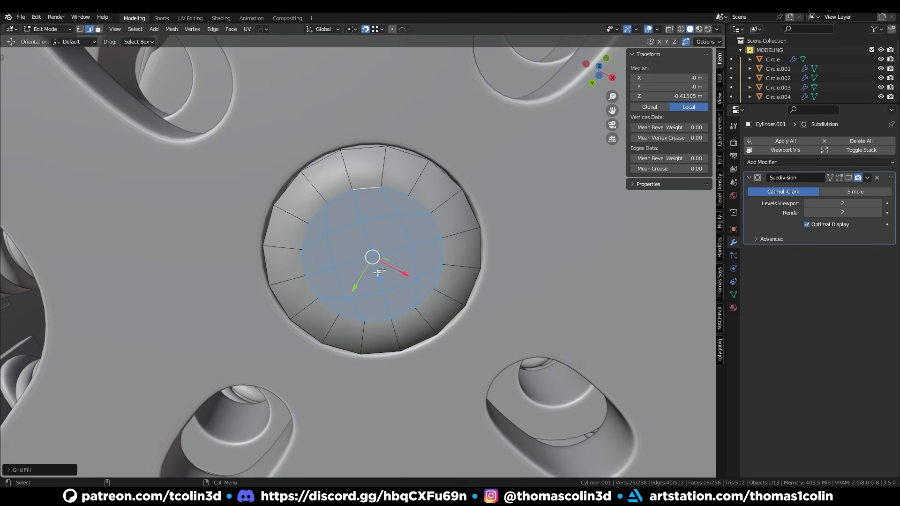
left_click(63, 469)
left_click(128, 457)
left_click(128, 457)
left_click(128, 457)
scroll(419, 258, "down", 4)
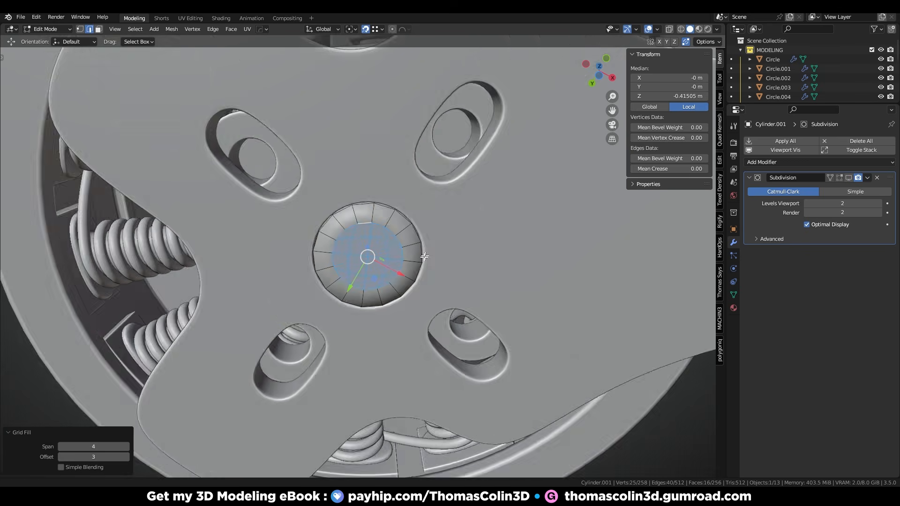
- Leave shaft editing, save Drone_FPV_v02.blend and clear the object selection
middle_click_drag(419, 257, 420, 292)
scroll(419, 292, "up", 3)
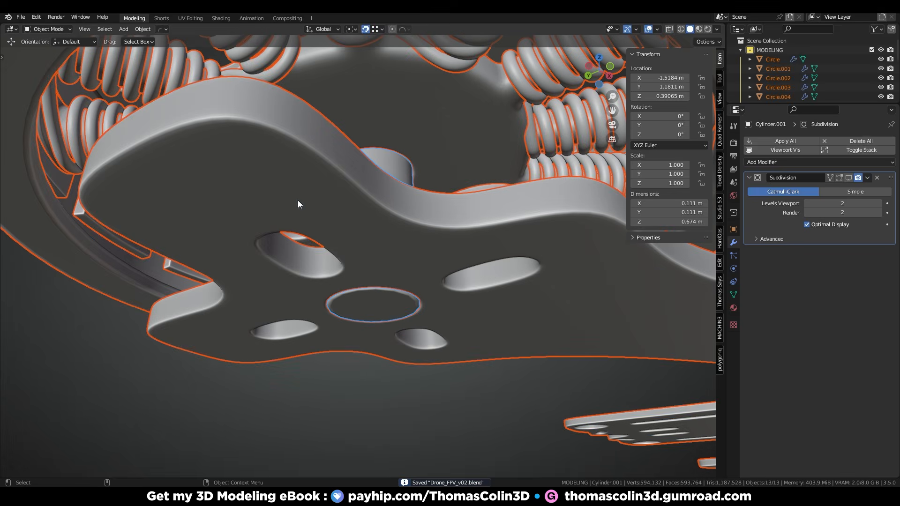
middle_click_drag(297, 201, 256, 243)
left_click(181, 245)
scroll(256, 243, "up", 2)
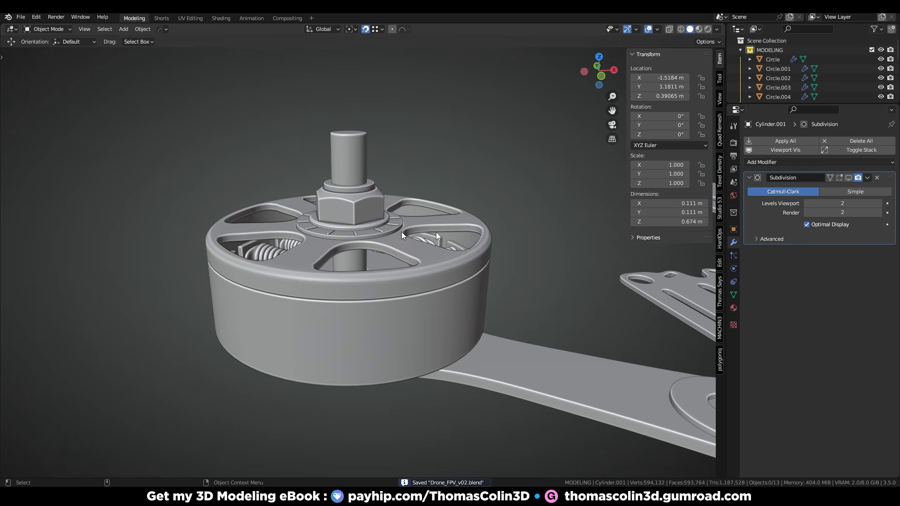